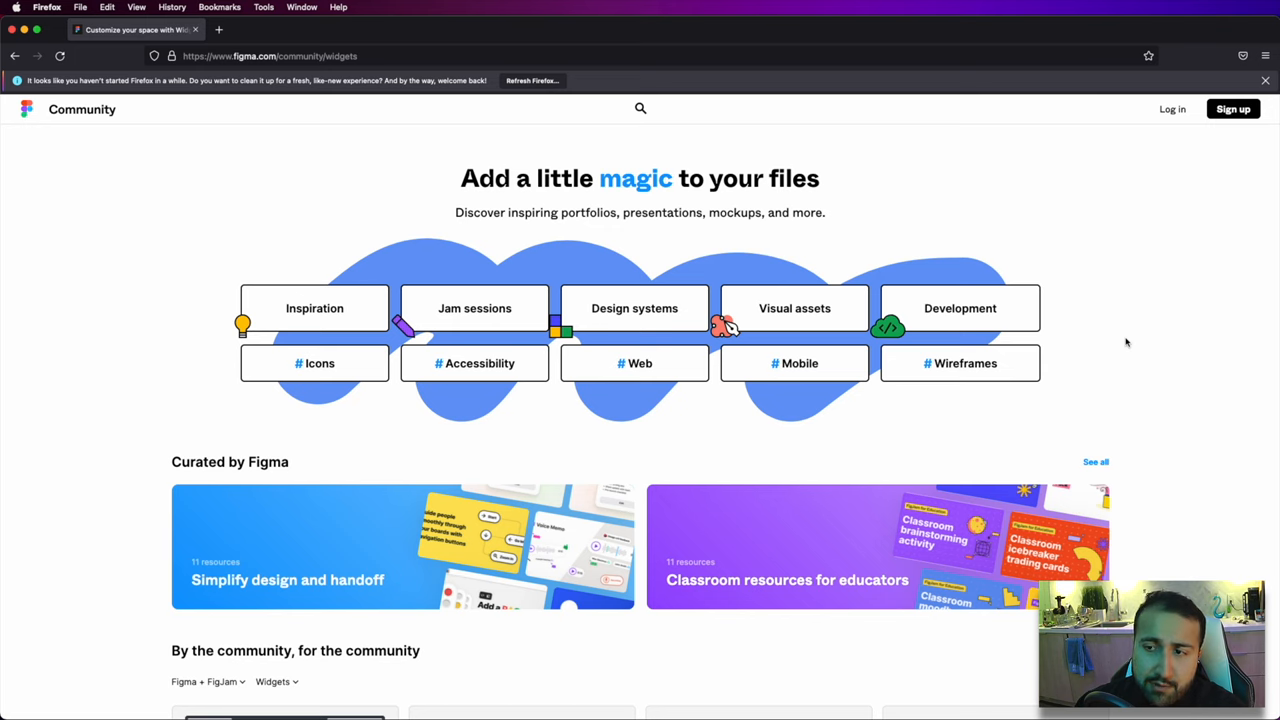
scroll(1126, 342, "down", 1)
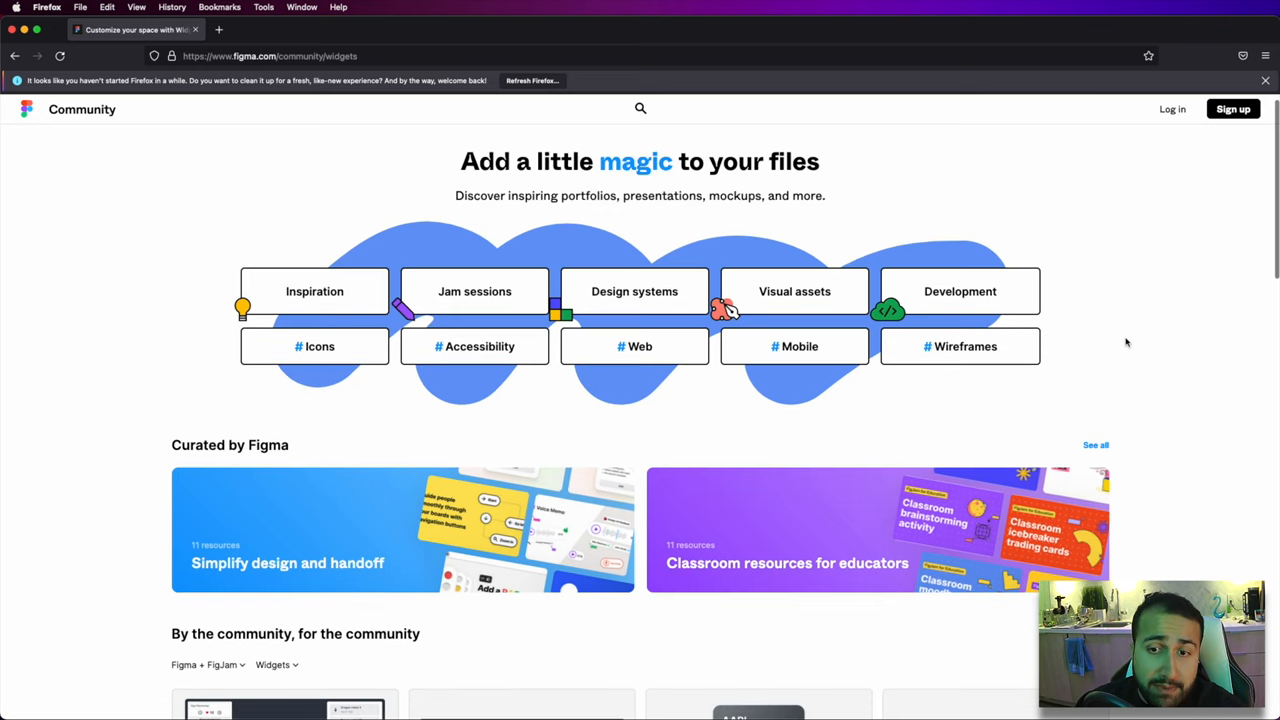
scroll(1126, 342, "down", 2)
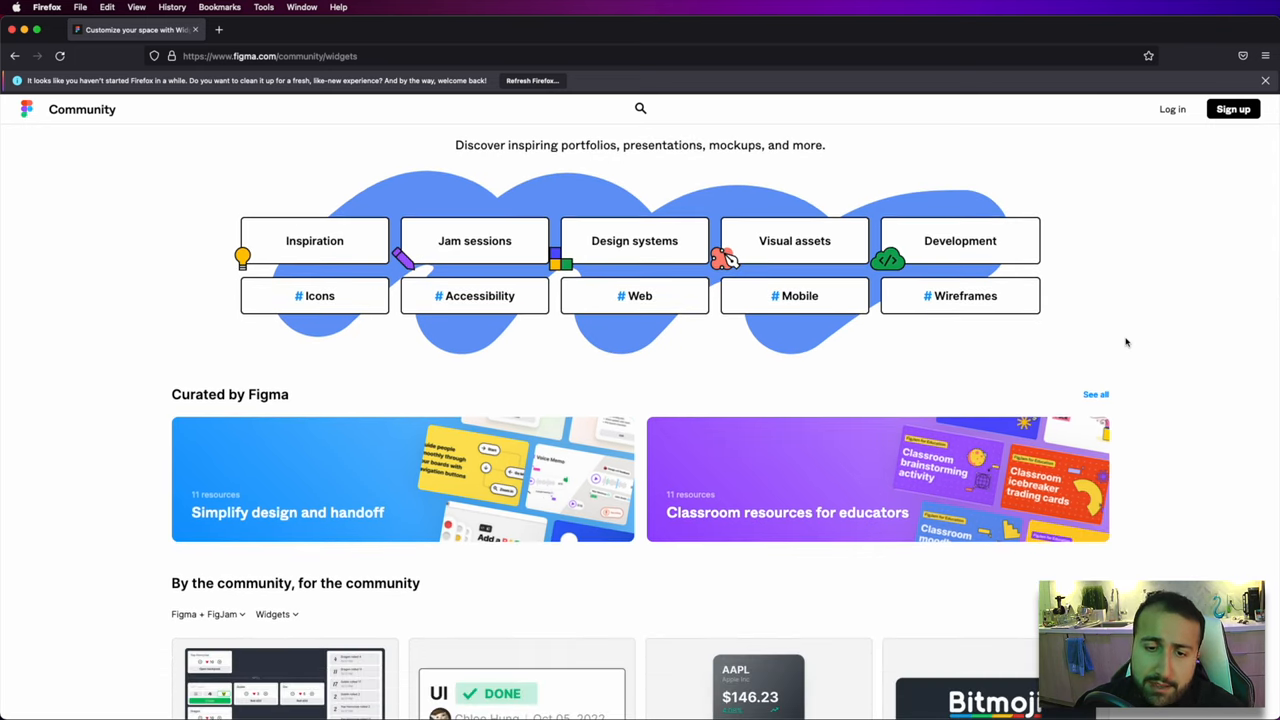
scroll(1166, 422, "down", 2)
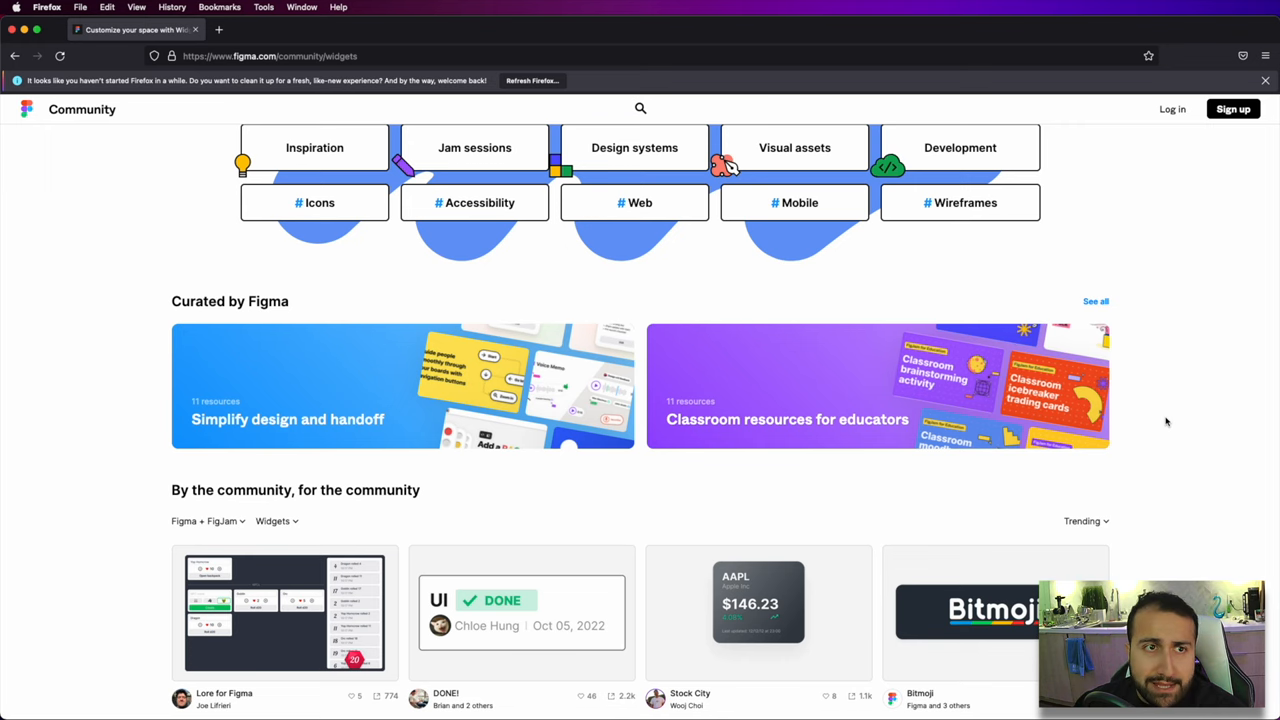
scroll(1166, 422, "up", 1)
scroll(1166, 422, "up", 2)
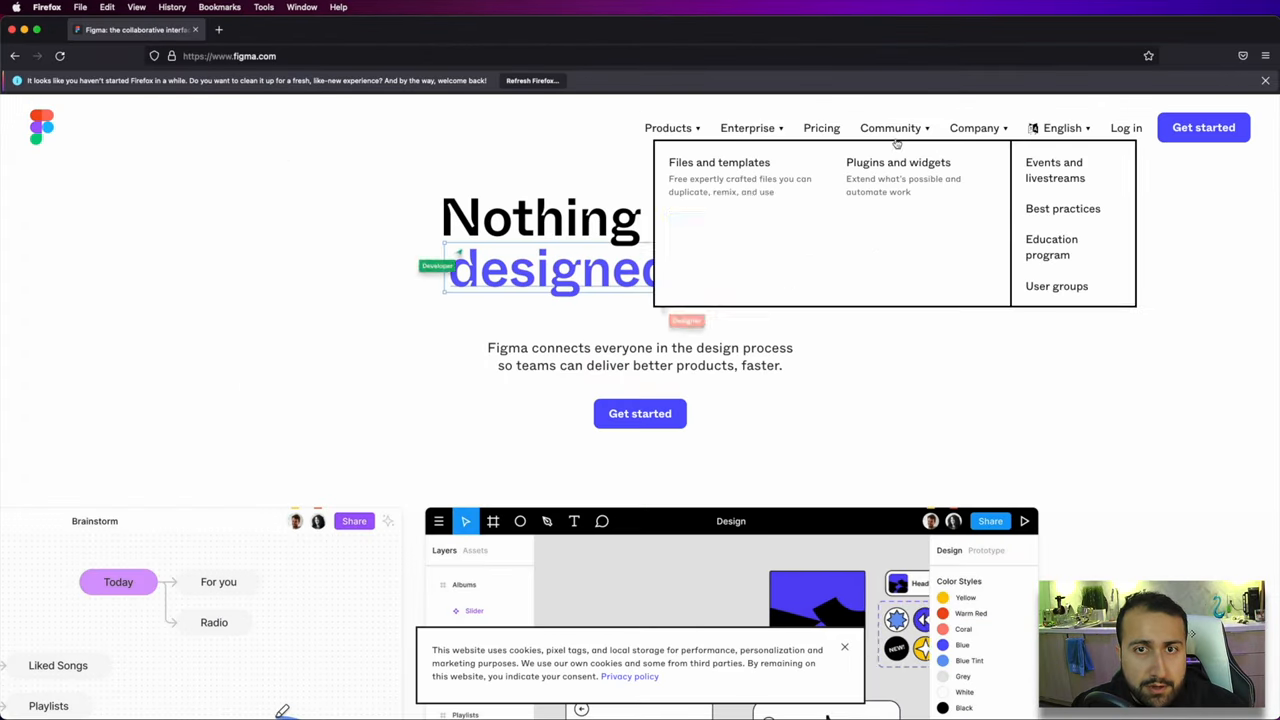
Step: Switch the Community listing to Plugins and widgets filtered to Widgets only
left_click(898, 162)
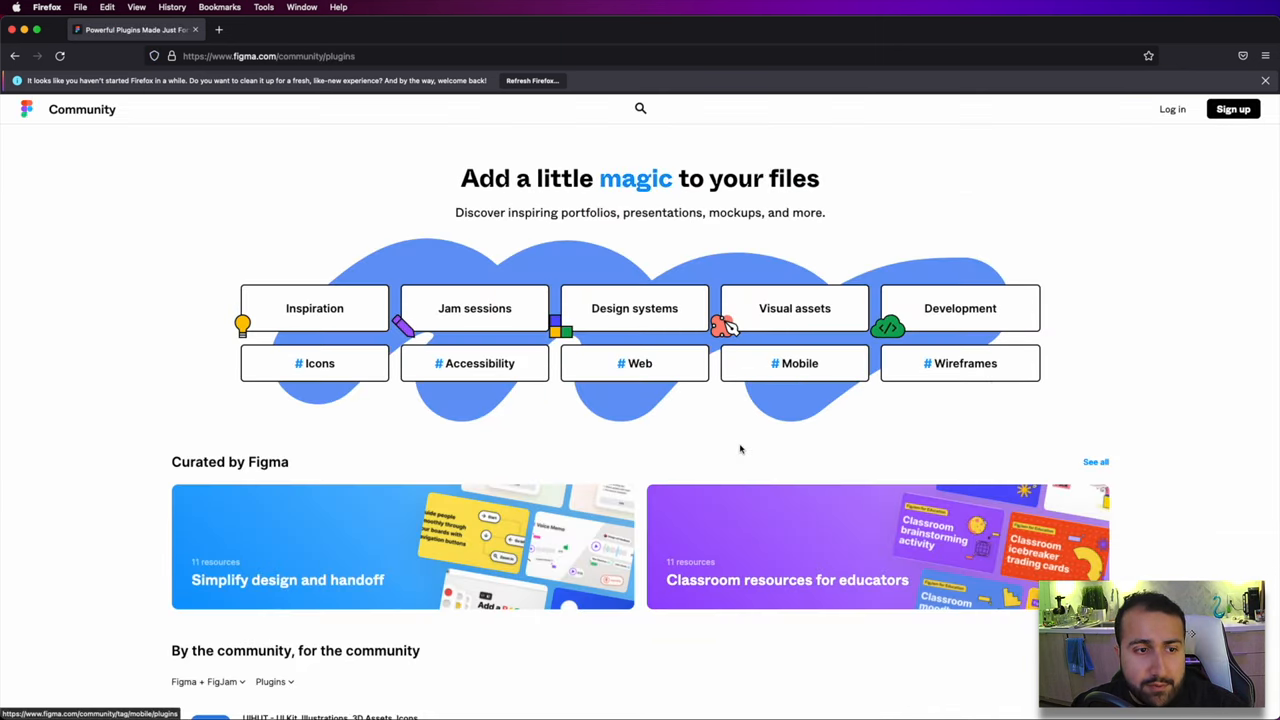
scroll(740, 449, "down", 5)
scroll(740, 449, "down", 1)
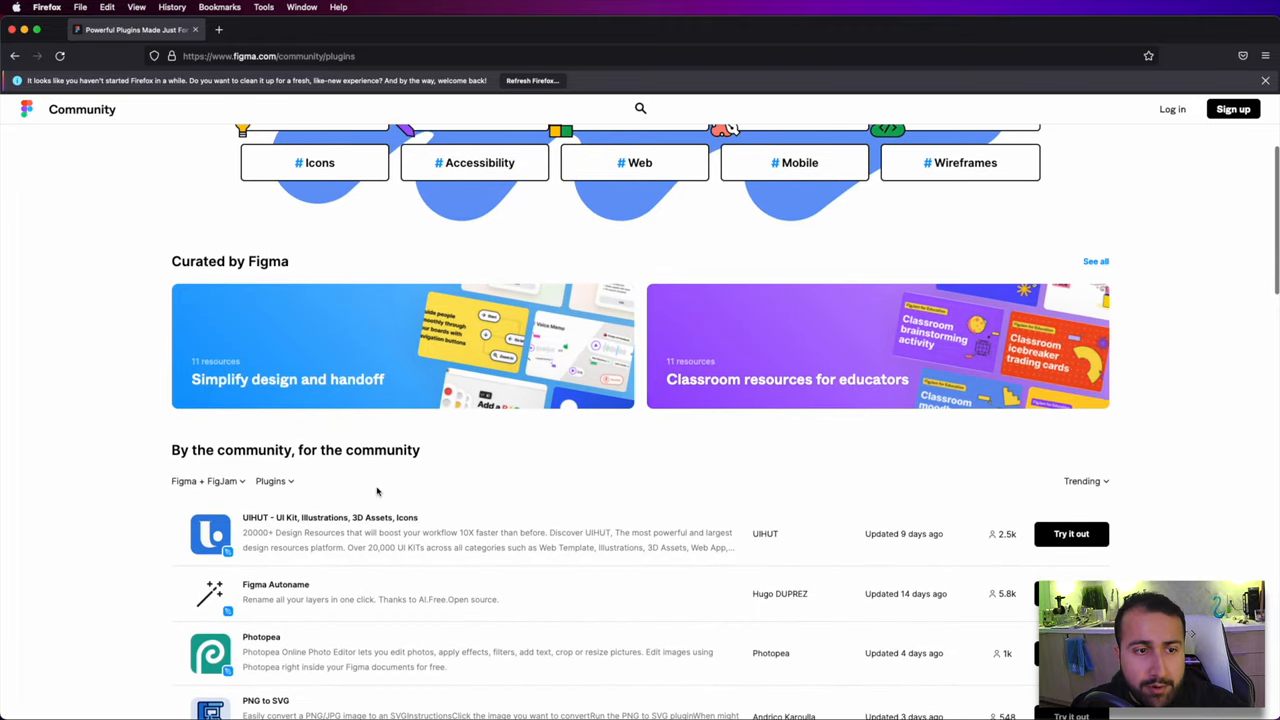
left_click(279, 483)
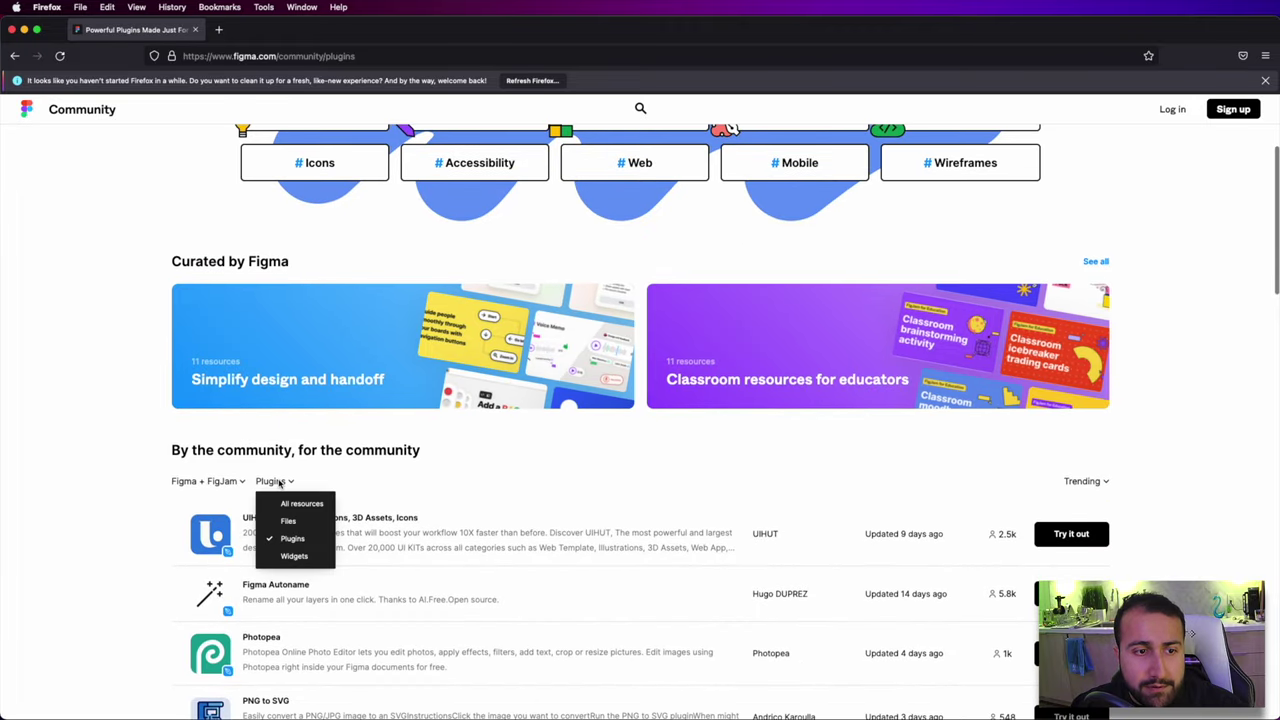
left_click(305, 558)
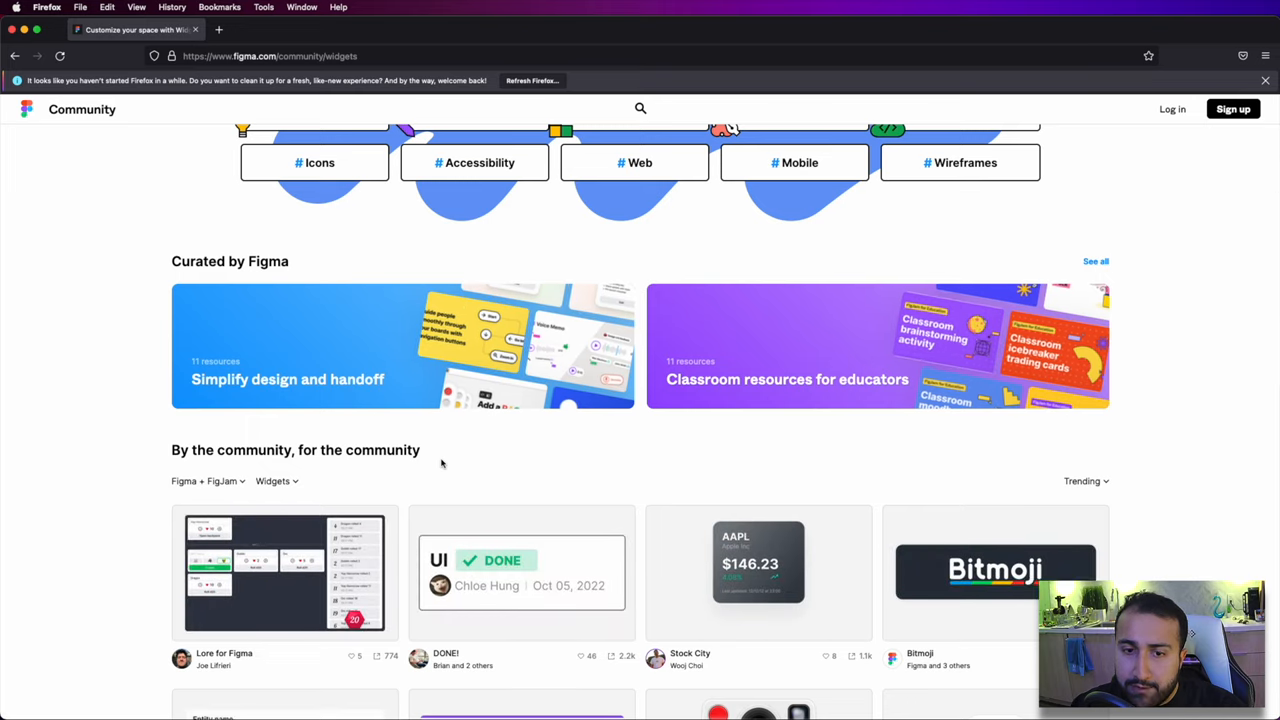
scroll(440, 462, "down", 3)
scroll(112, 449, "down", 2)
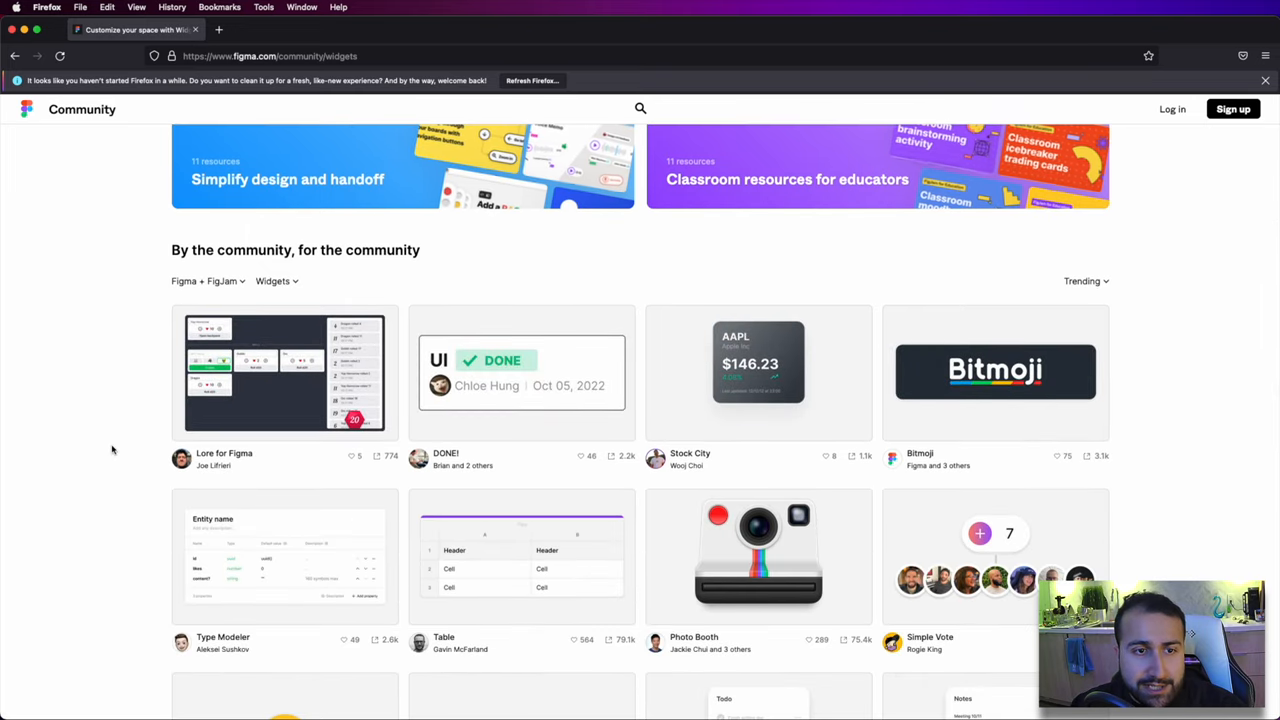
mouse_move(521, 572)
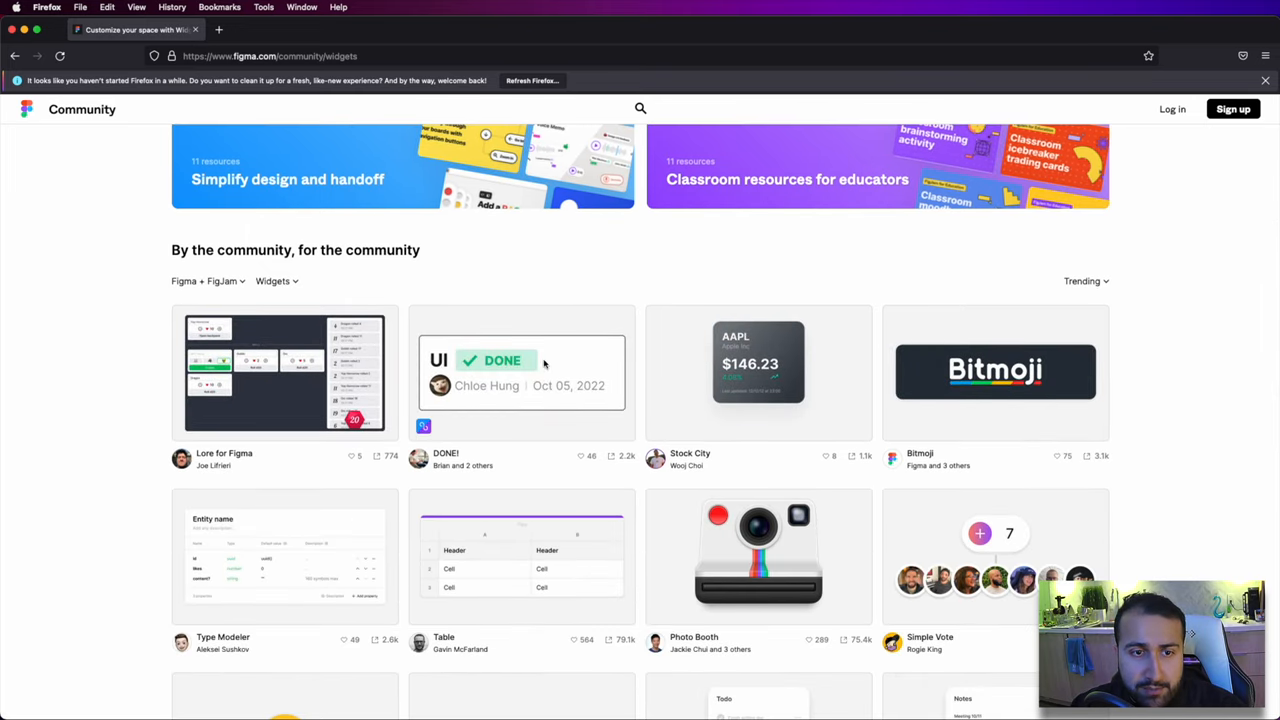
scroll(527, 394, "down", 3)
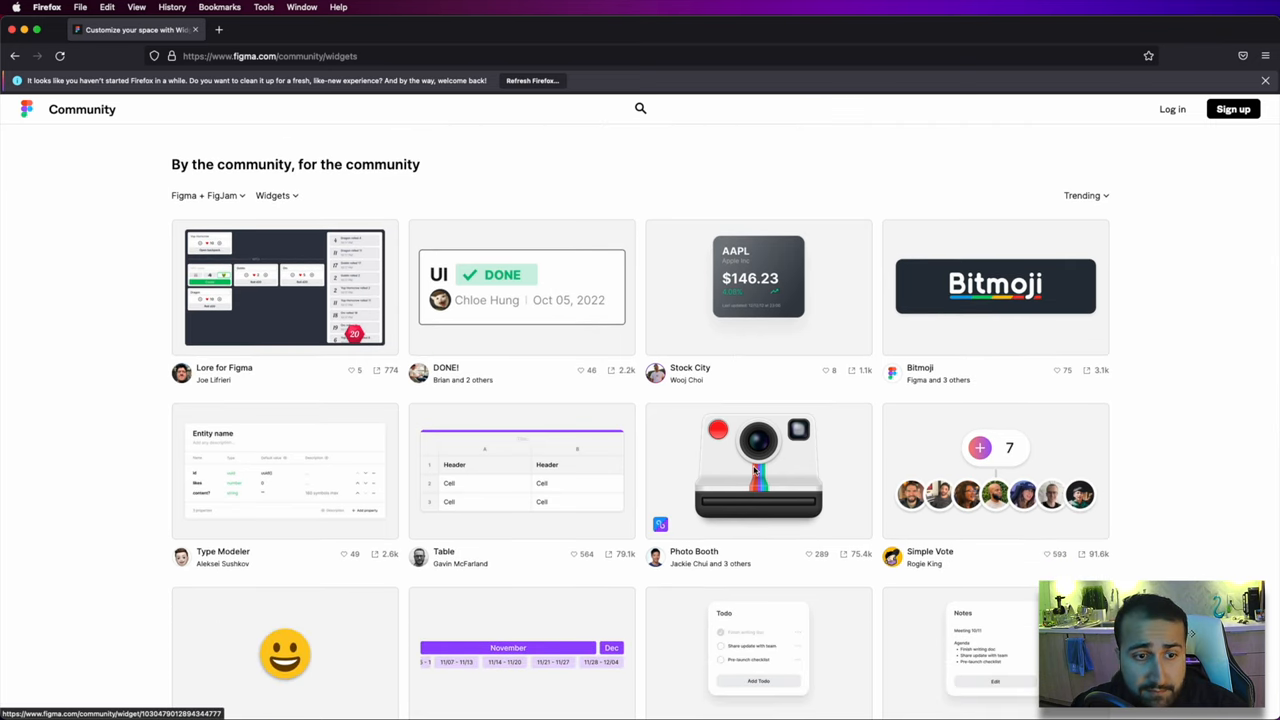
scroll(755, 470, "down", 1)
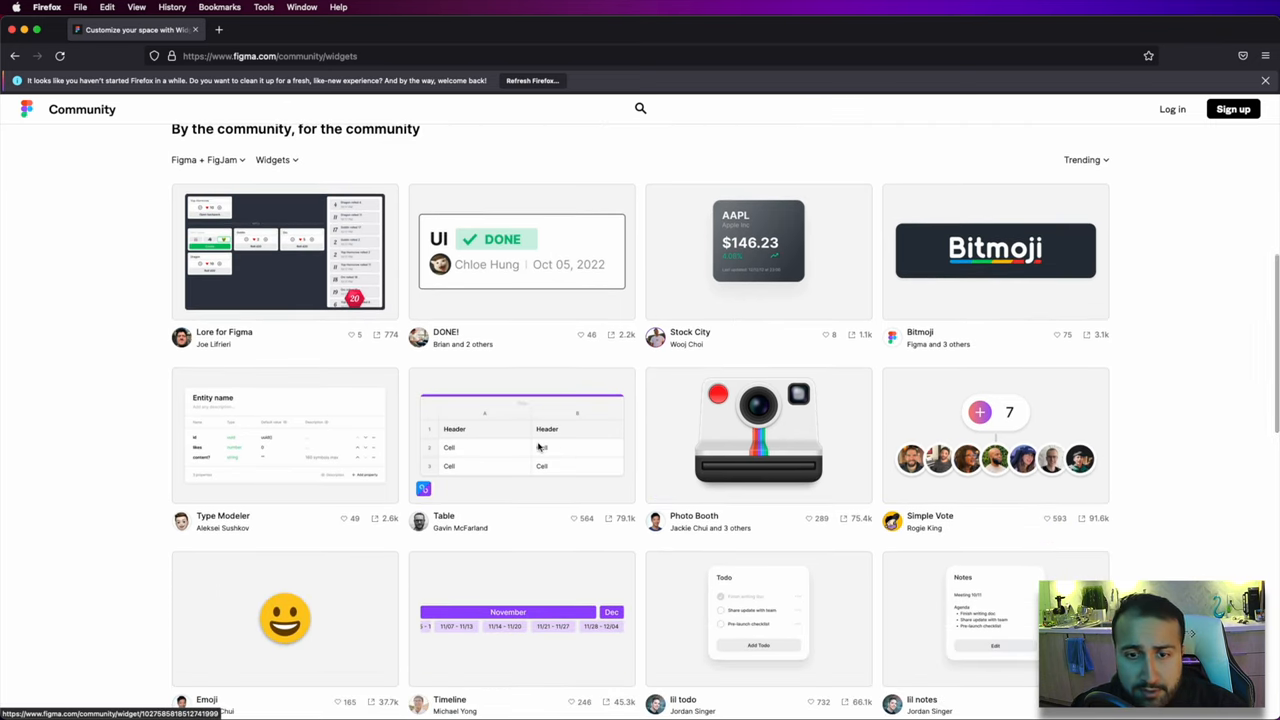
scroll(540, 447, "down", 1)
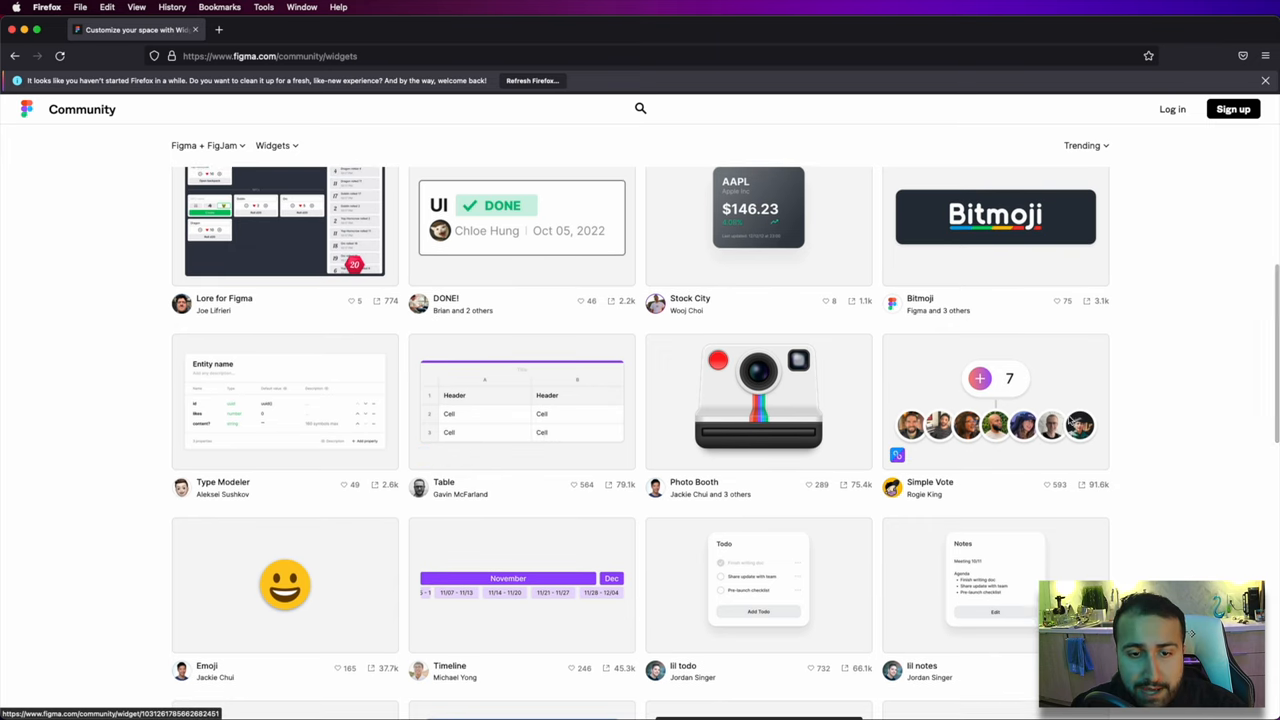
scroll(1070, 420, "down", 5)
scroll(1070, 420, "down", 3)
scroll(1070, 420, "down", 3)
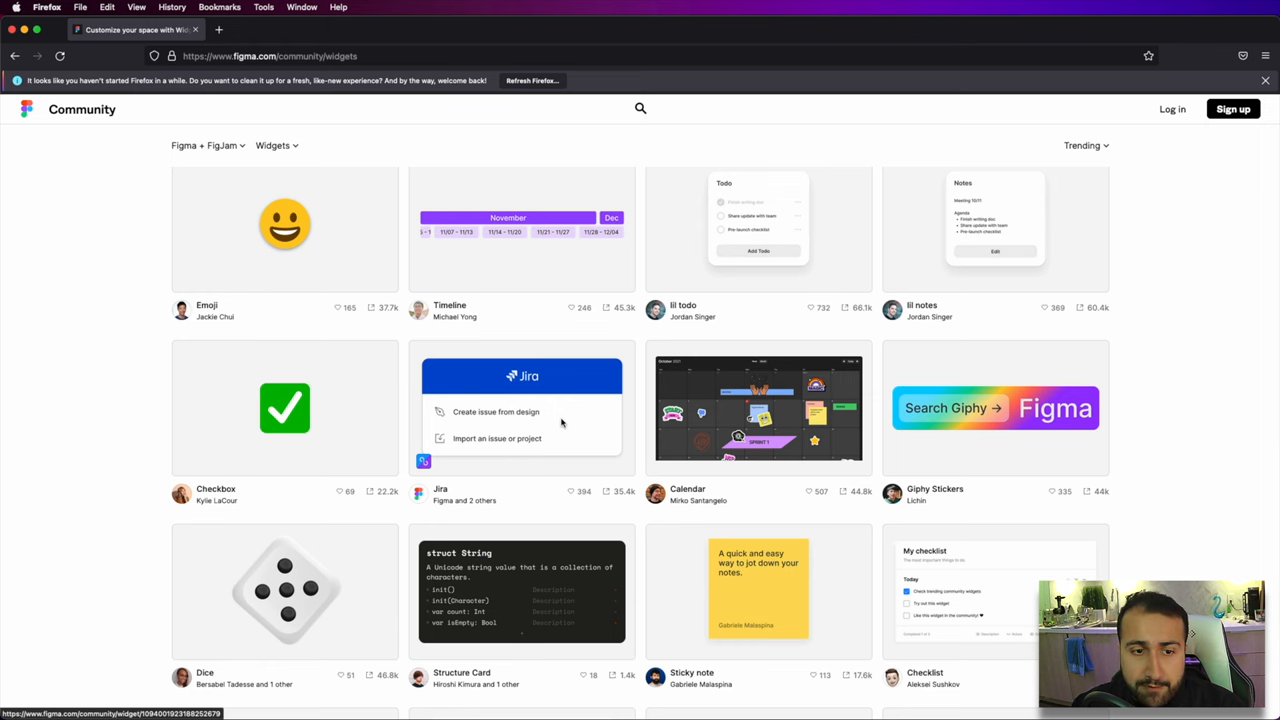
scroll(561, 422, "down", 10)
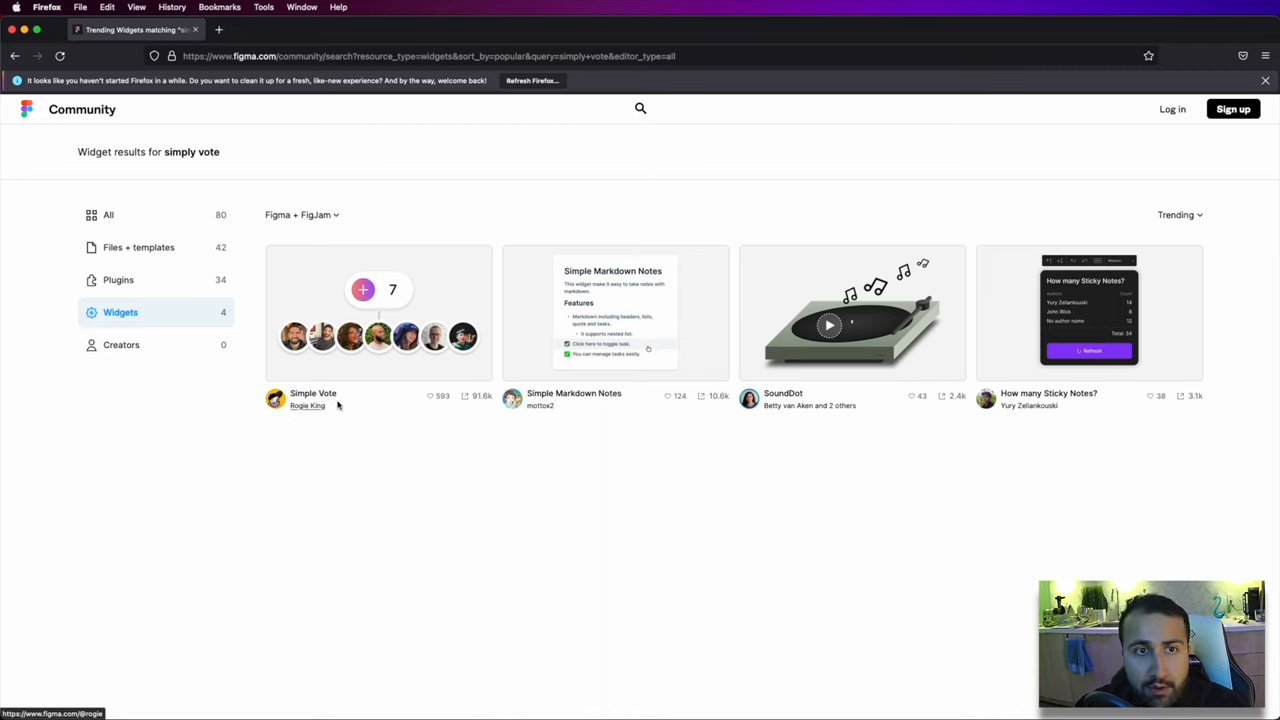
Step: Search the Community for 'simple vote', narrow to Widgets, and open the Simple Vote widget by Rogie King
left_click(640, 108)
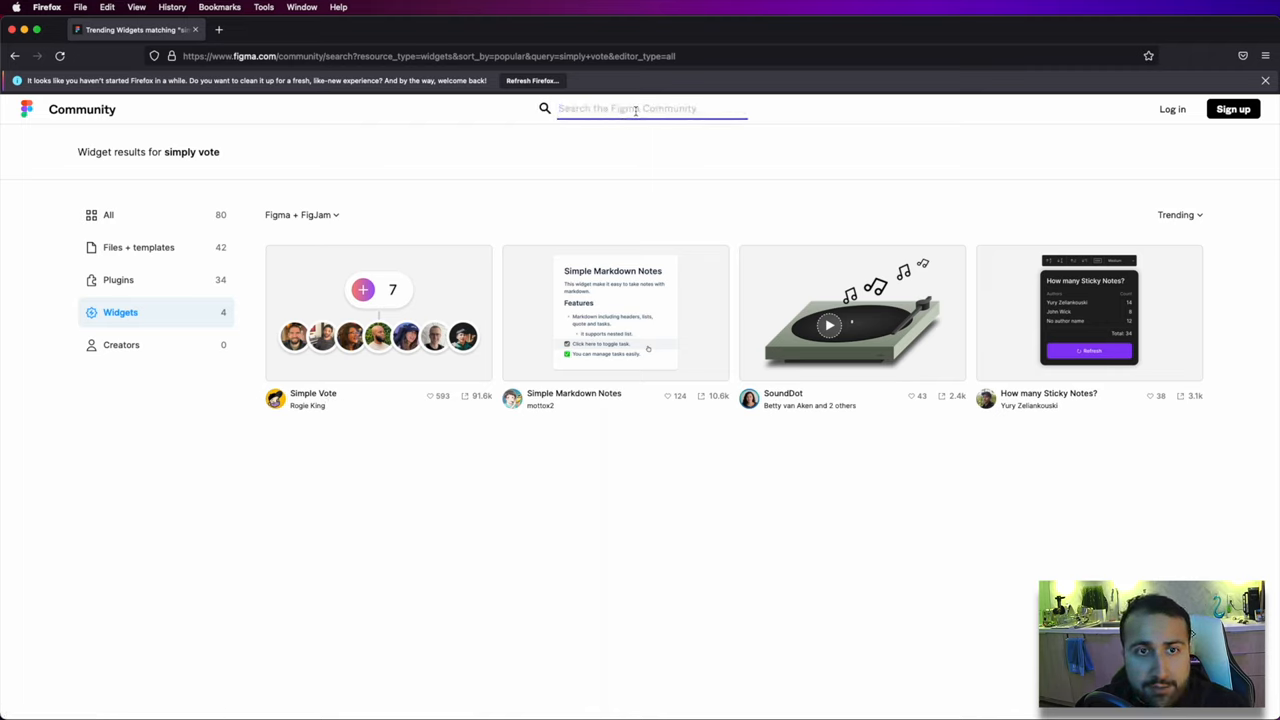
key("Return")
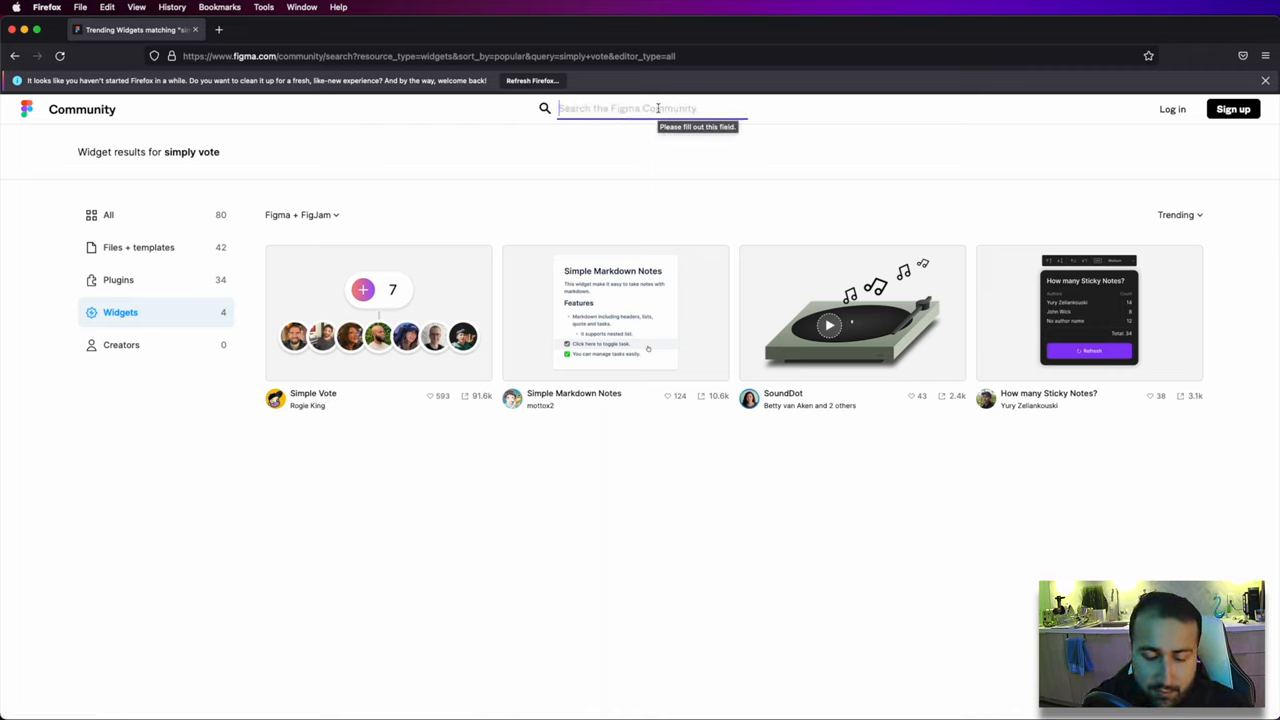
type("simple vote")
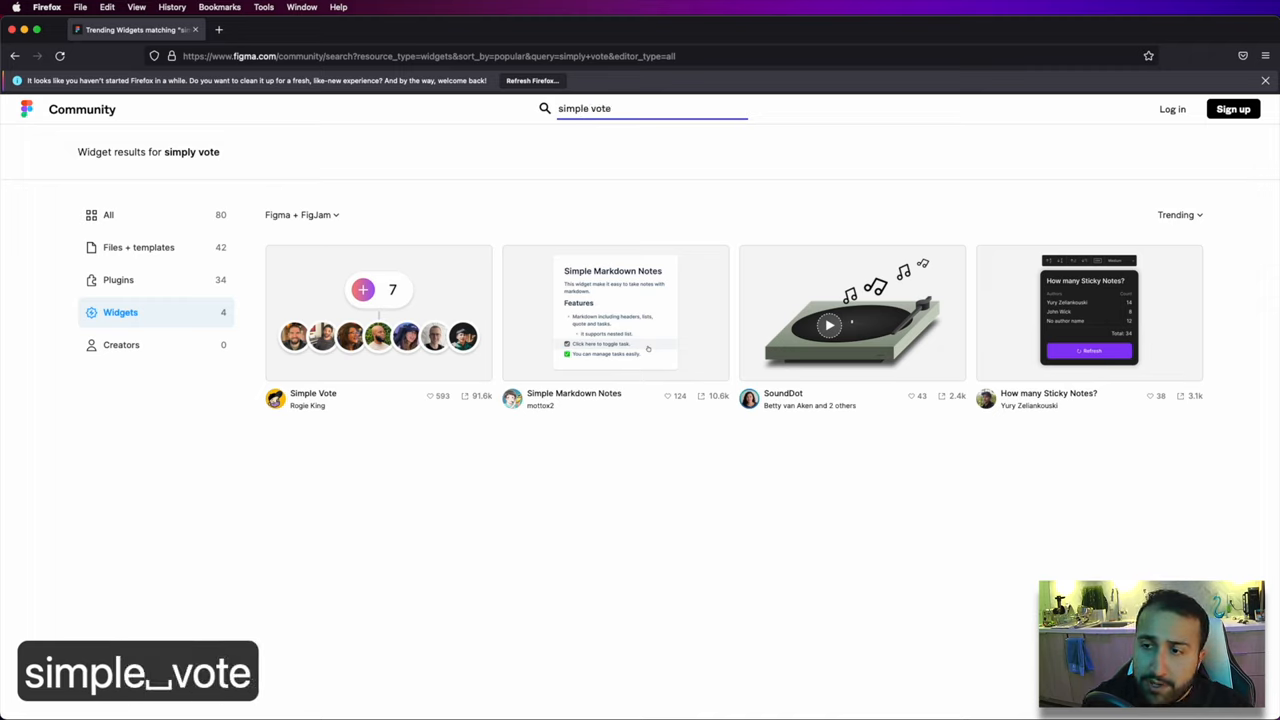
triple_click(650, 108)
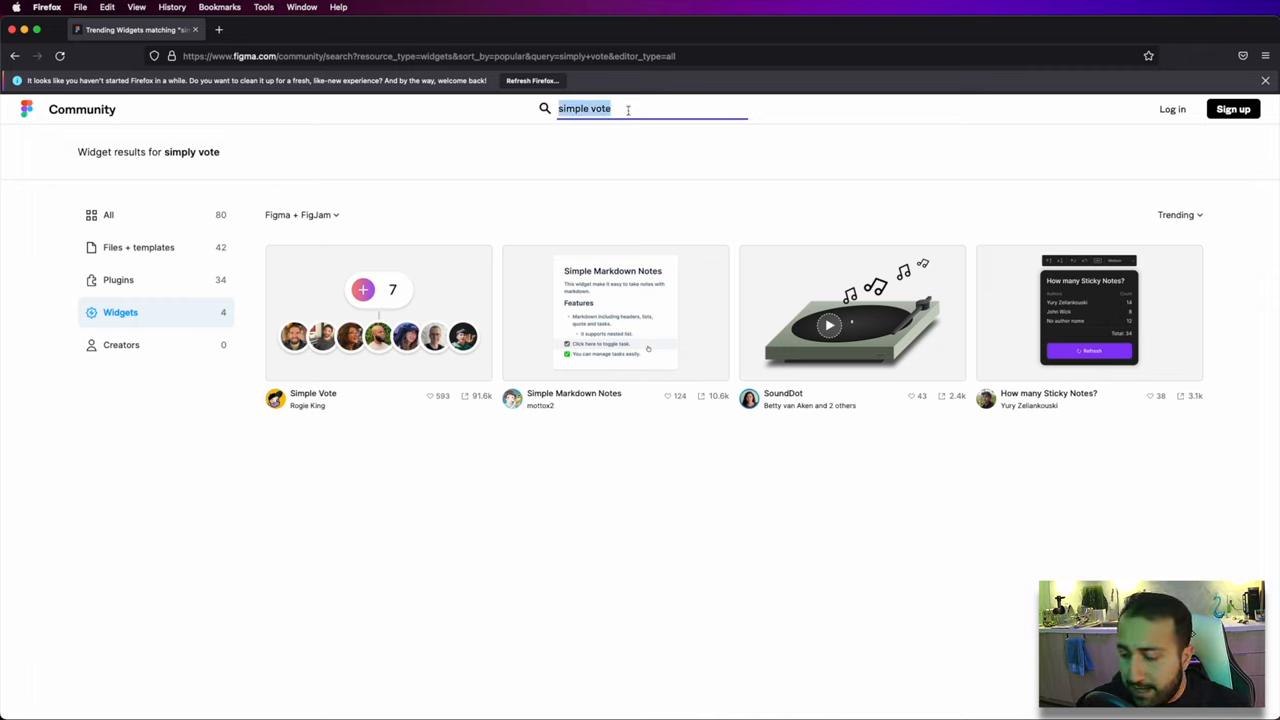
key("Return")
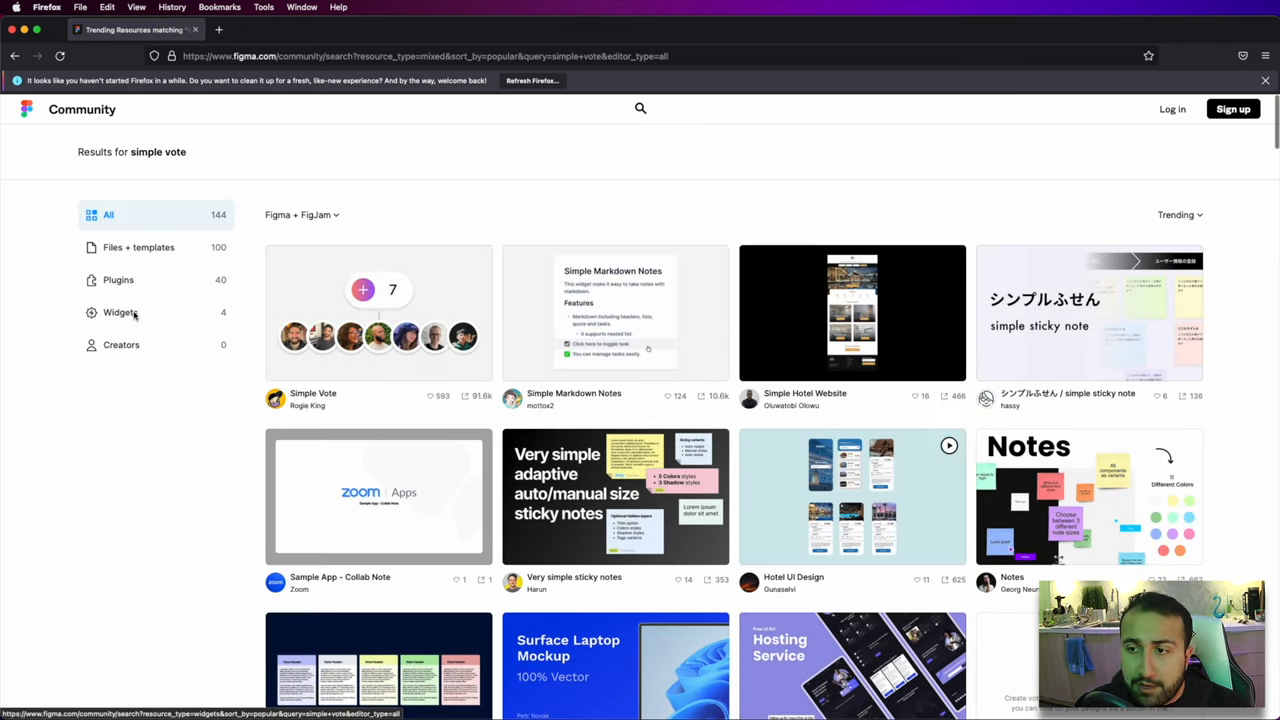
left_click(134, 314)
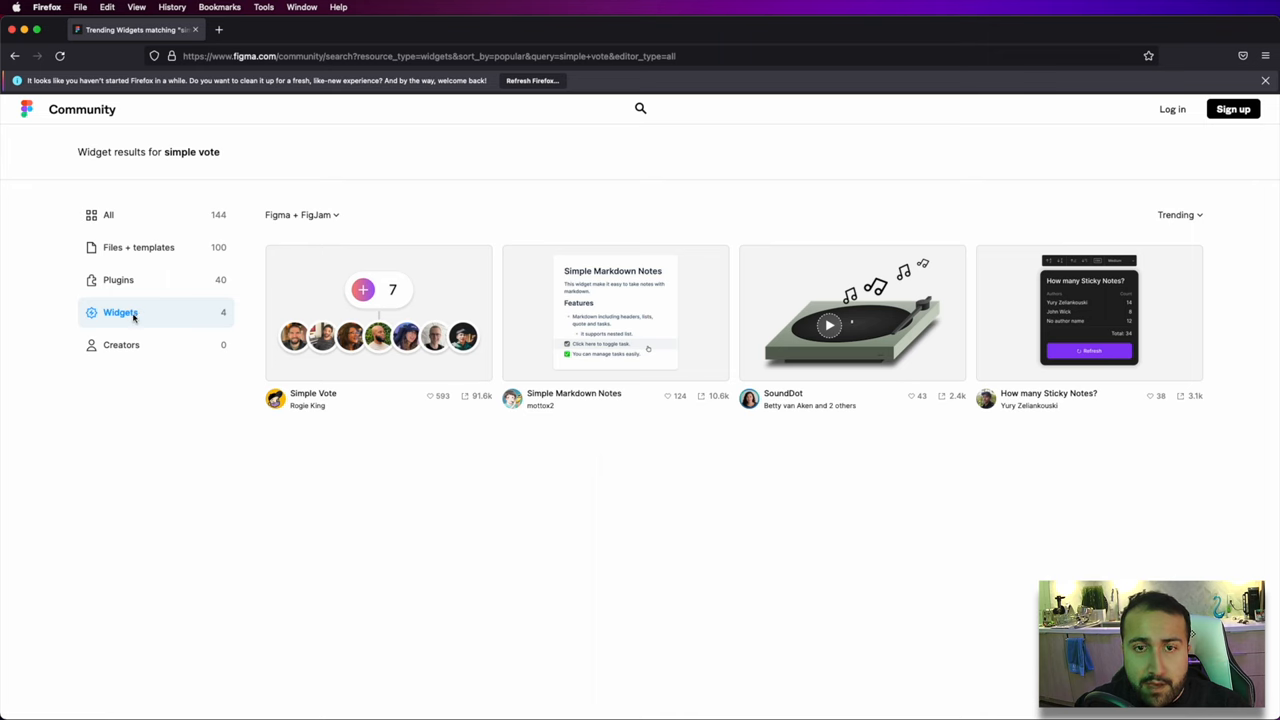
left_click(280, 365)
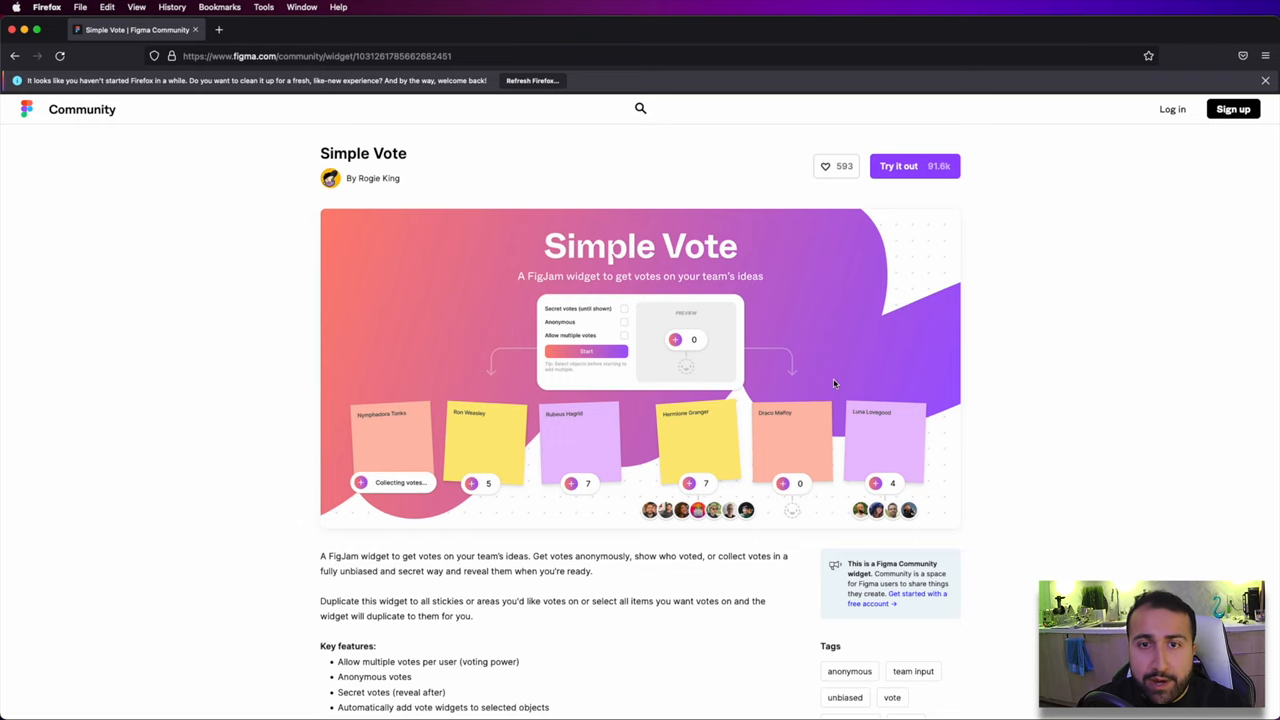
Step: Try out Simple Vote and log in, landing in an Untitled draft with Login, Tutorial 1 and Request screens
left_click(903, 174)
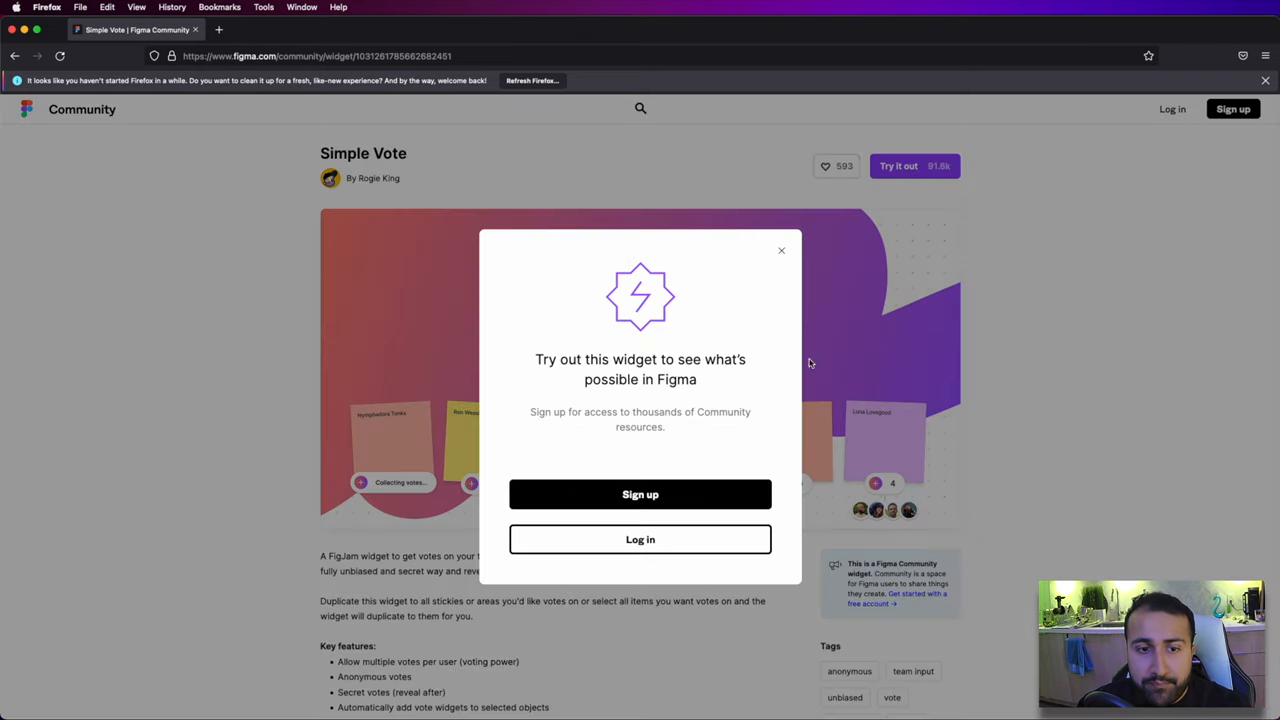
left_click(694, 534)
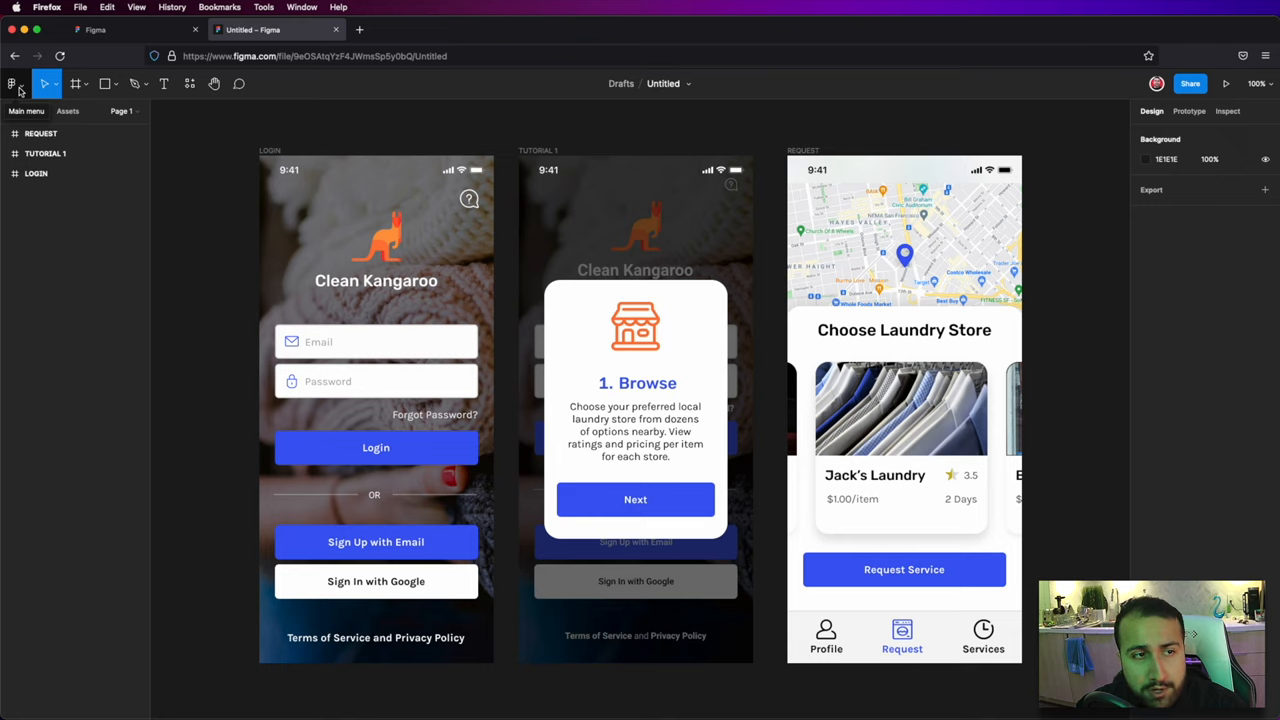
Step: Insert the Simple Vote widget from Widgets > Find more widgets onto the canvas beside Tutorial 1
left_click(14, 84)
mouse_move(60, 296)
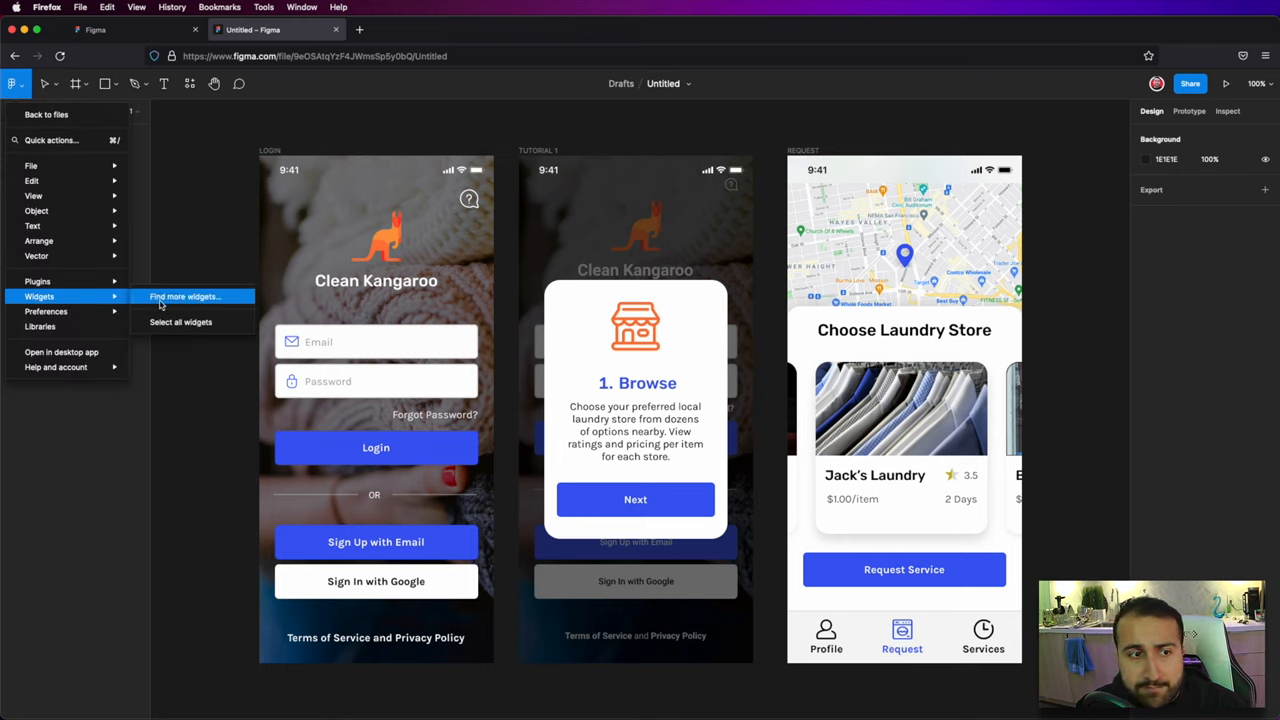
left_click(185, 296)
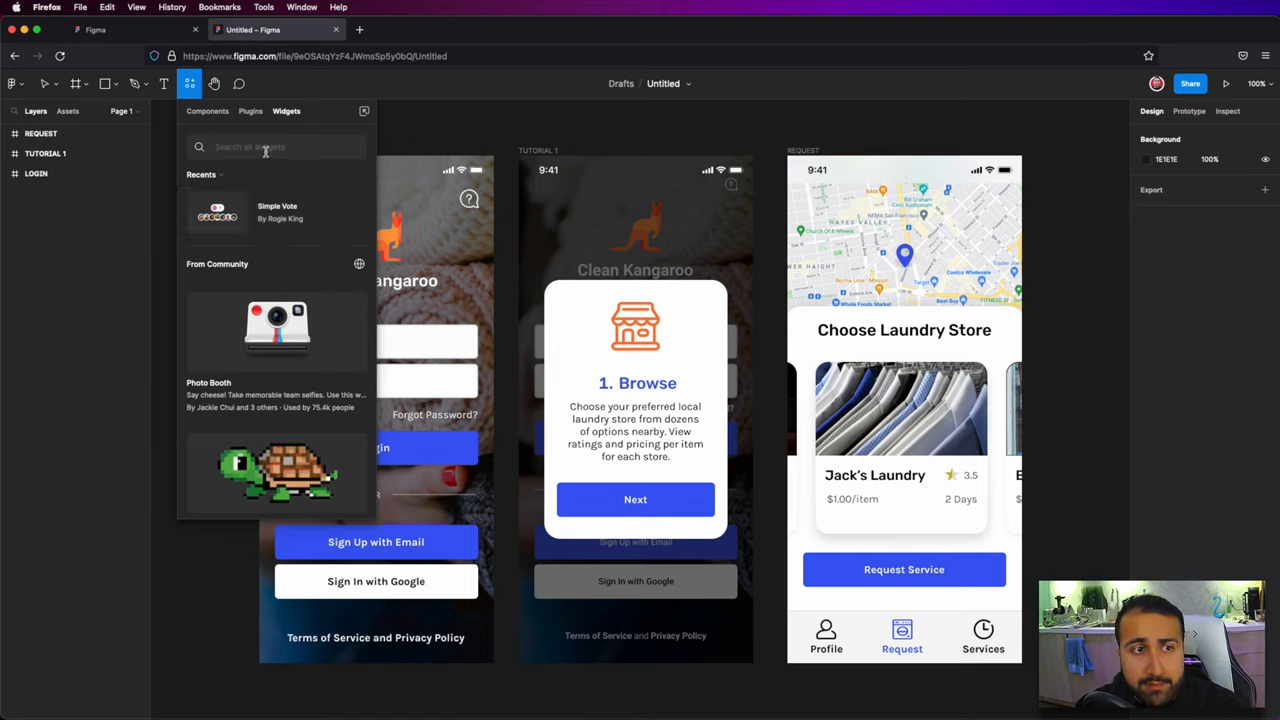
type("simpl")
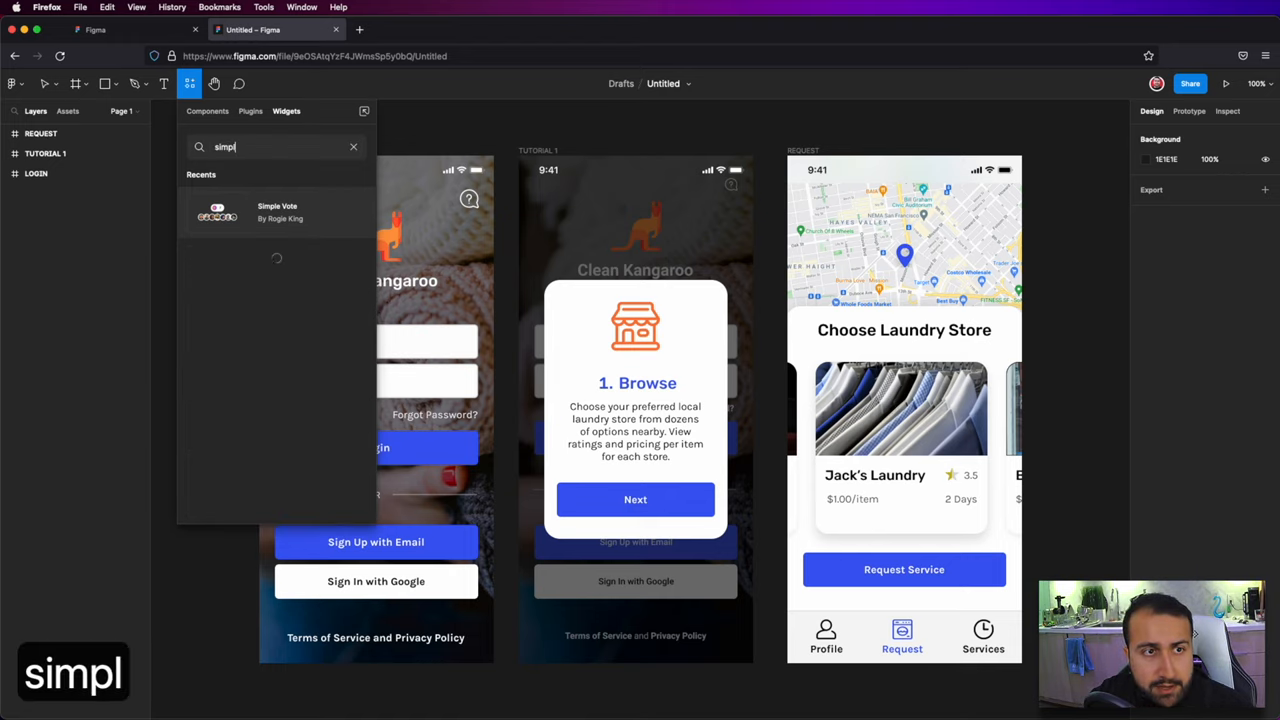
type("e vote")
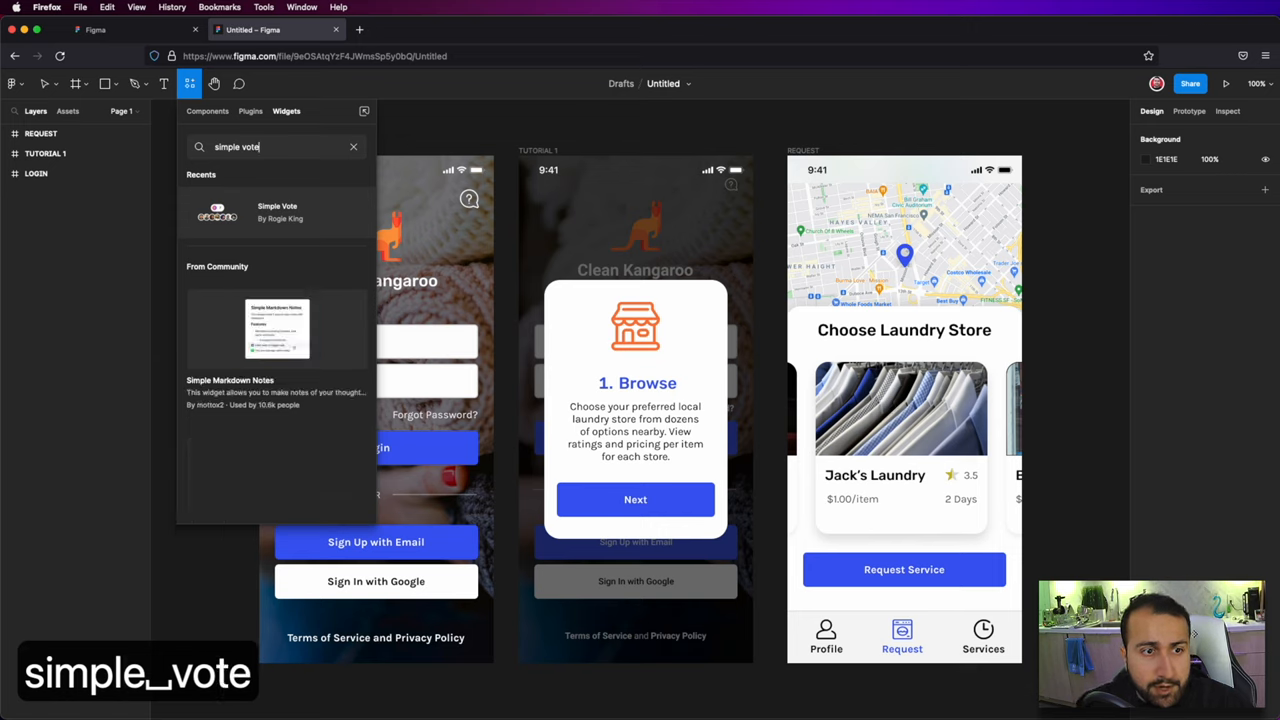
left_click(288, 211)
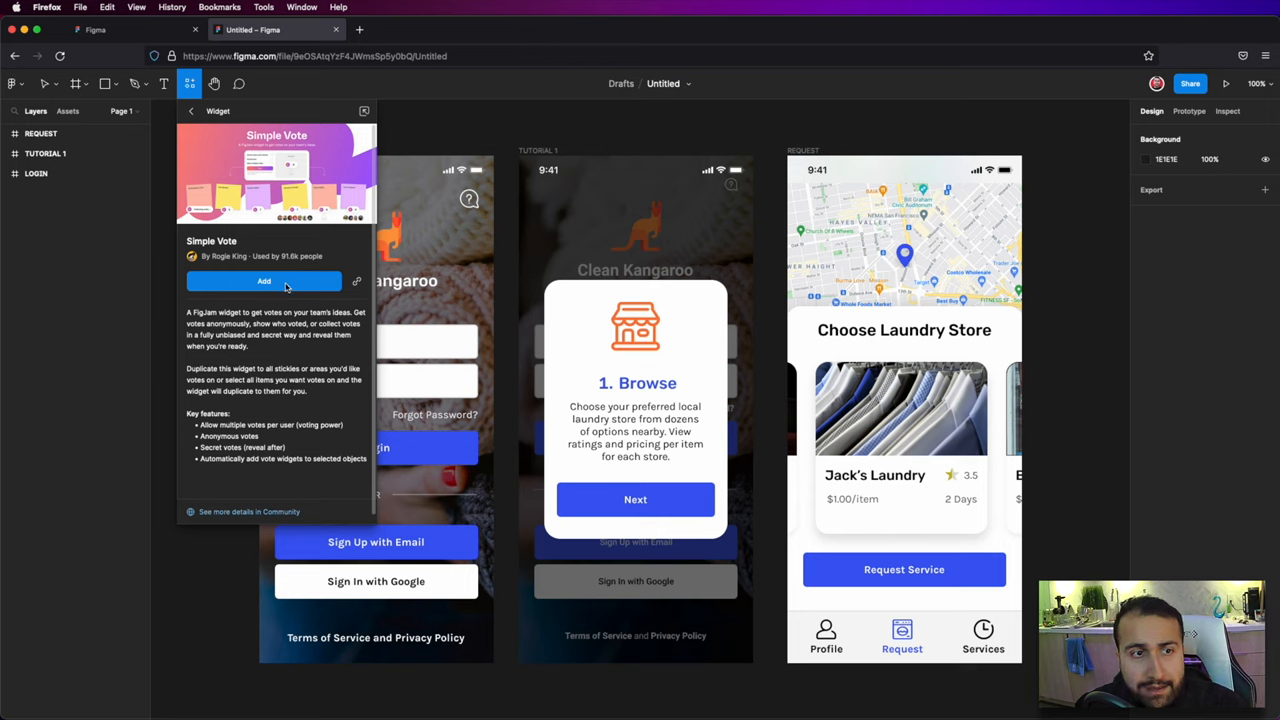
left_click(285, 286)
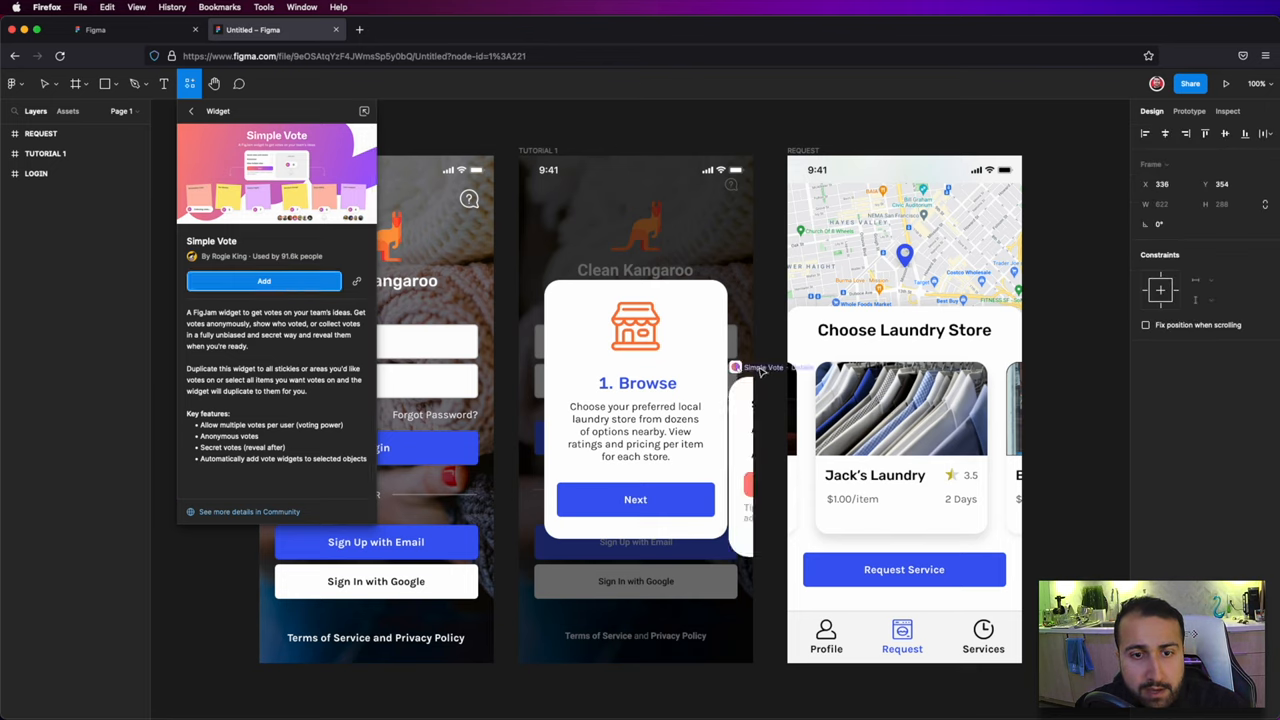
left_click_drag(760, 371, 752, 377)
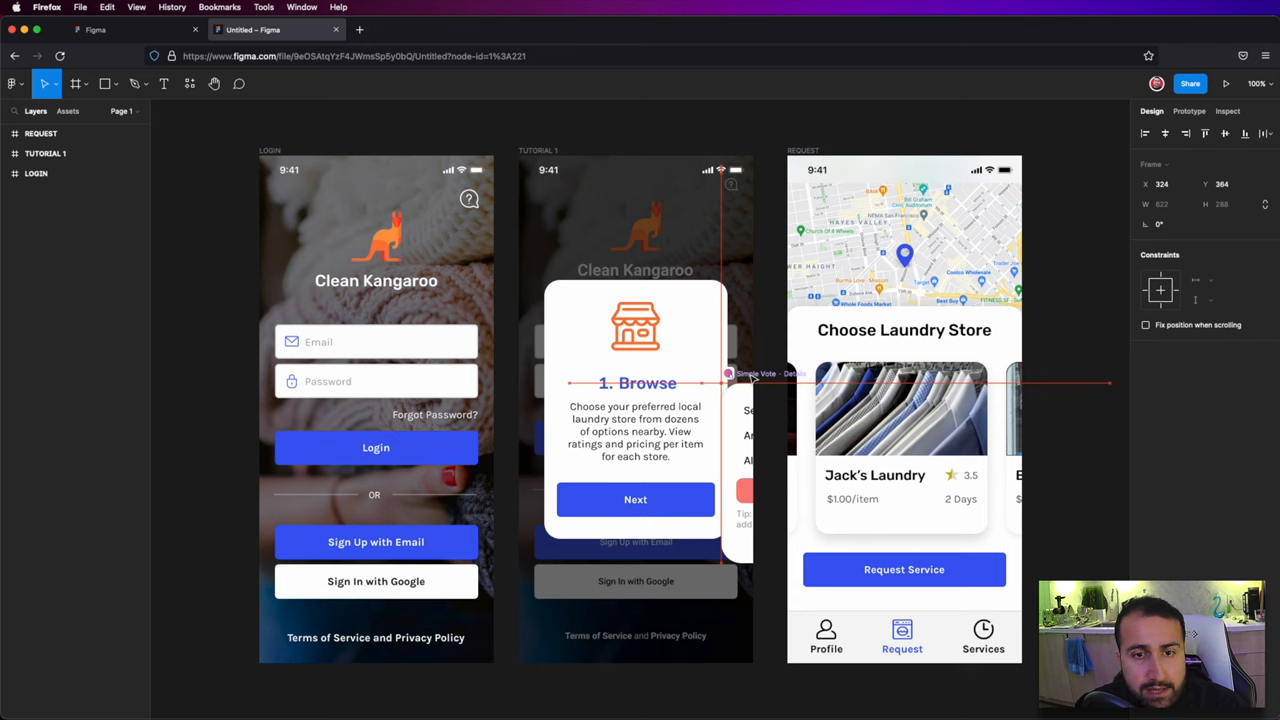
Step: Move Simple Vote below the LOGIN screen and lift its layer out of TUTORIAL 1 above REQUEST
left_click_drag(752, 377, 778, 670)
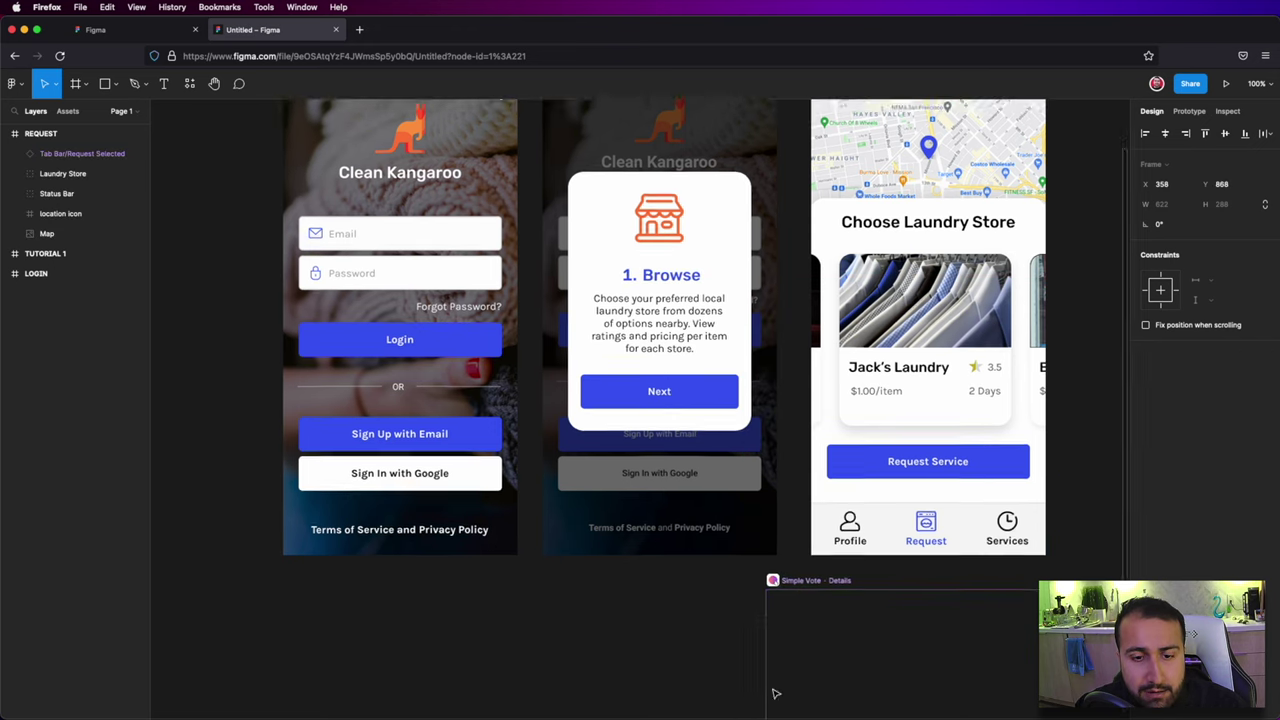
key("shift+1")
mouse_move(822, 540)
left_mouse_down()
mouse_move(600, 565)
mouse_move(548, 558)
left_mouse_up()
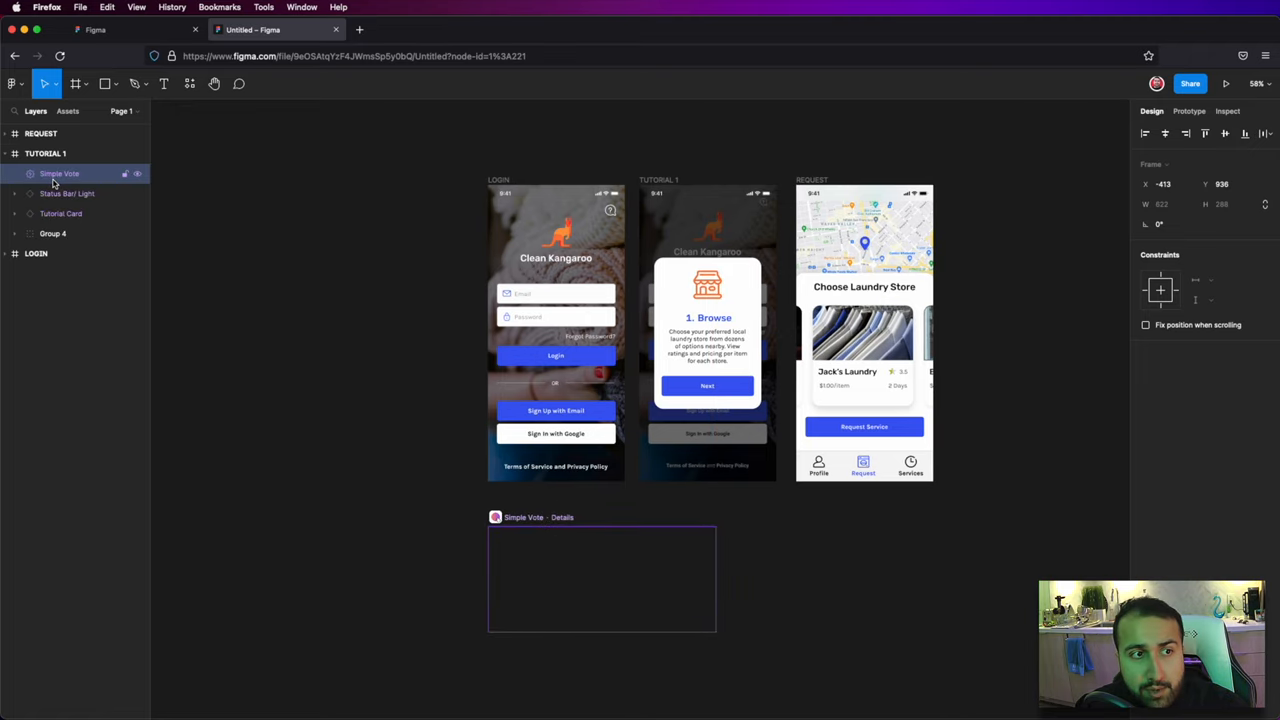
left_click_drag(48, 178, 58, 130)
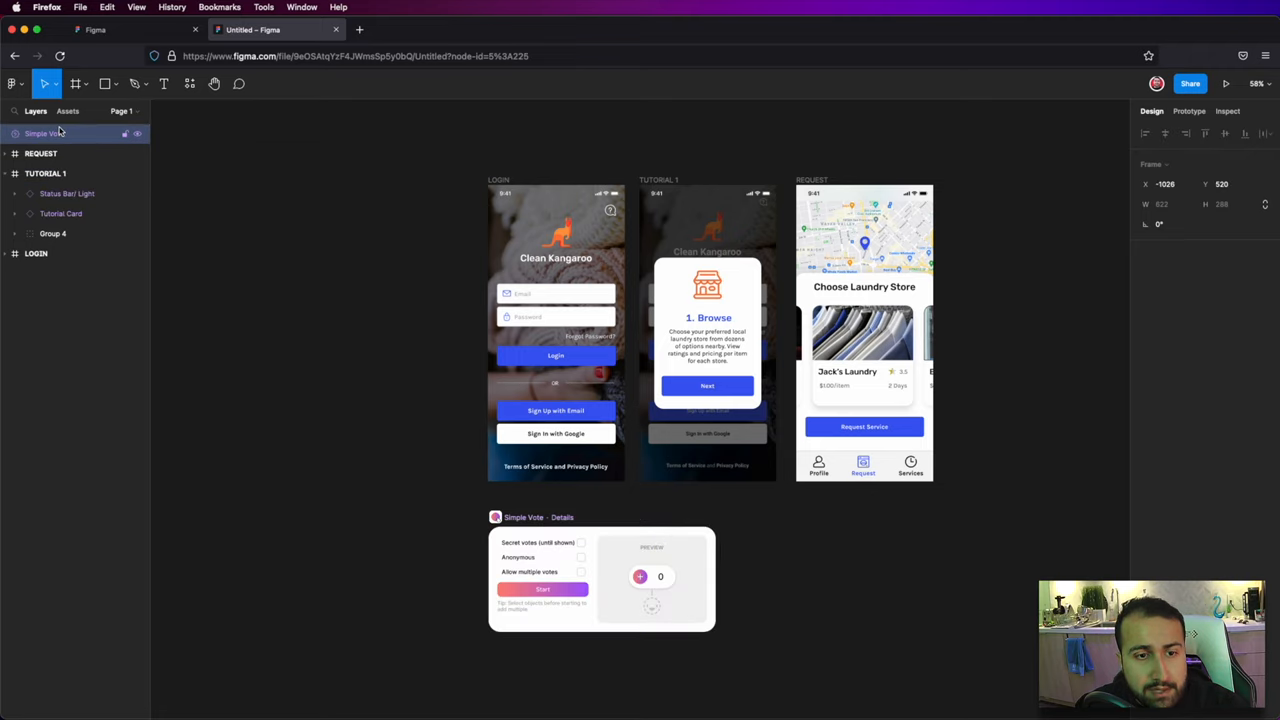
Step: Collapse the TUTORIAL 1 layer and start Simple Vote so it becomes a 0-vote counter
left_click(8, 174)
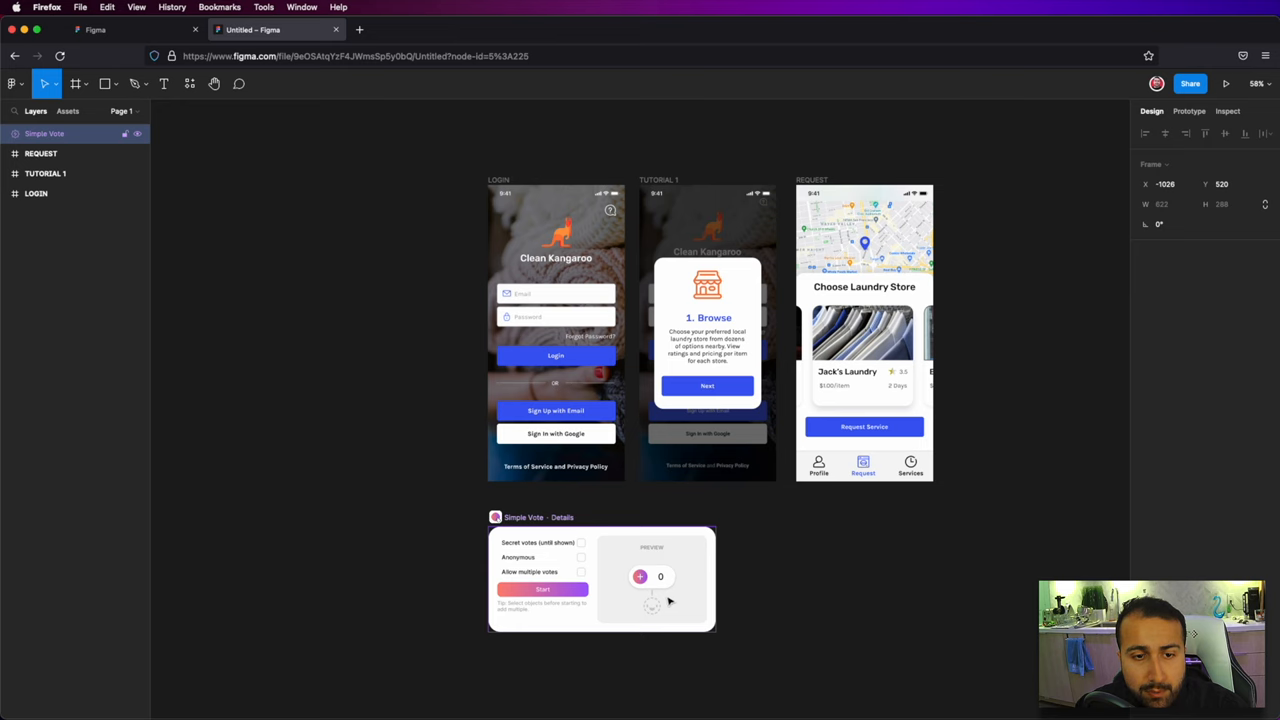
scroll(637, 572, "up", 5)
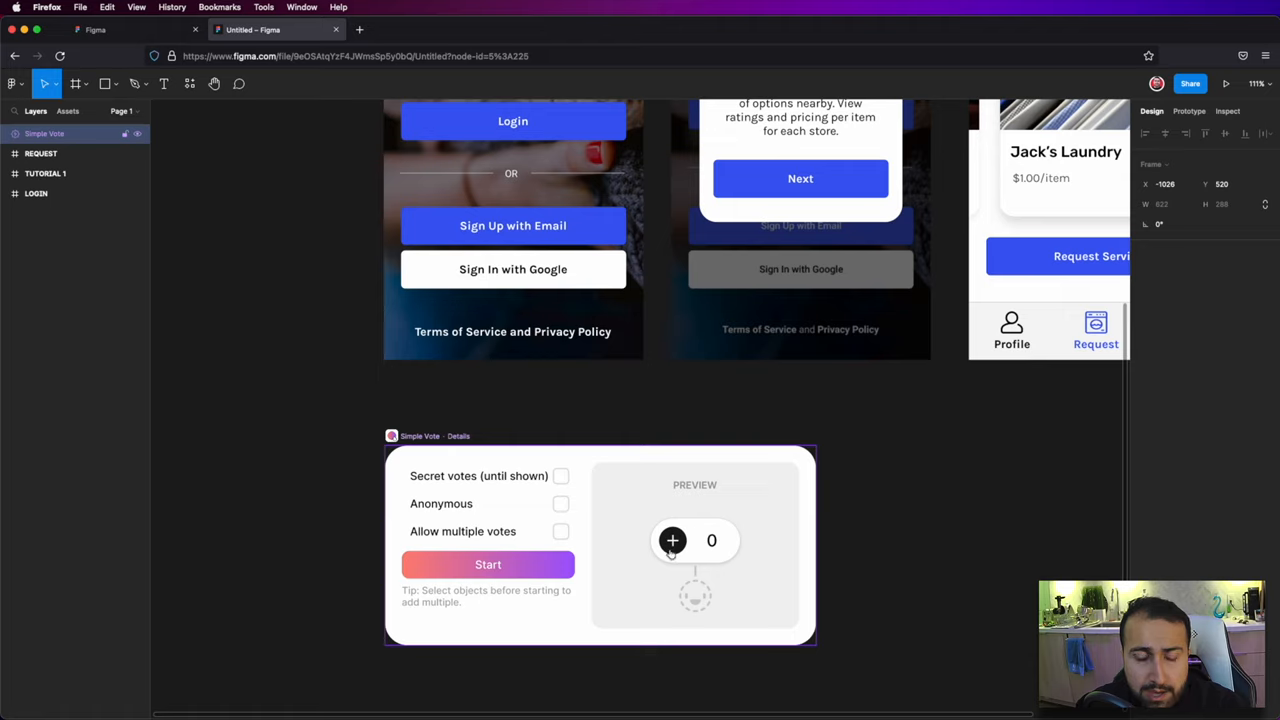
left_click(548, 568)
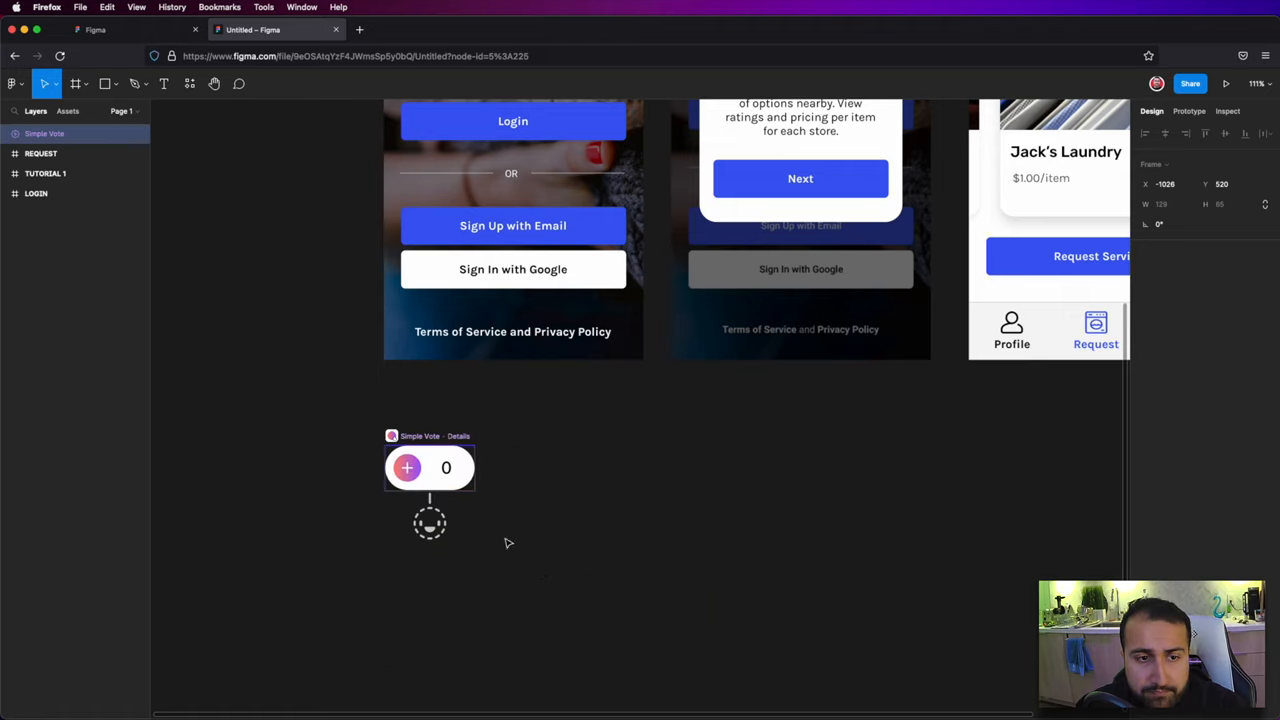
Step: Tuck the counter under LOGIN, then Option-drag copies of the LOGIN screen and its vote counter beside them
left_click_drag(428, 437, 428, 378)
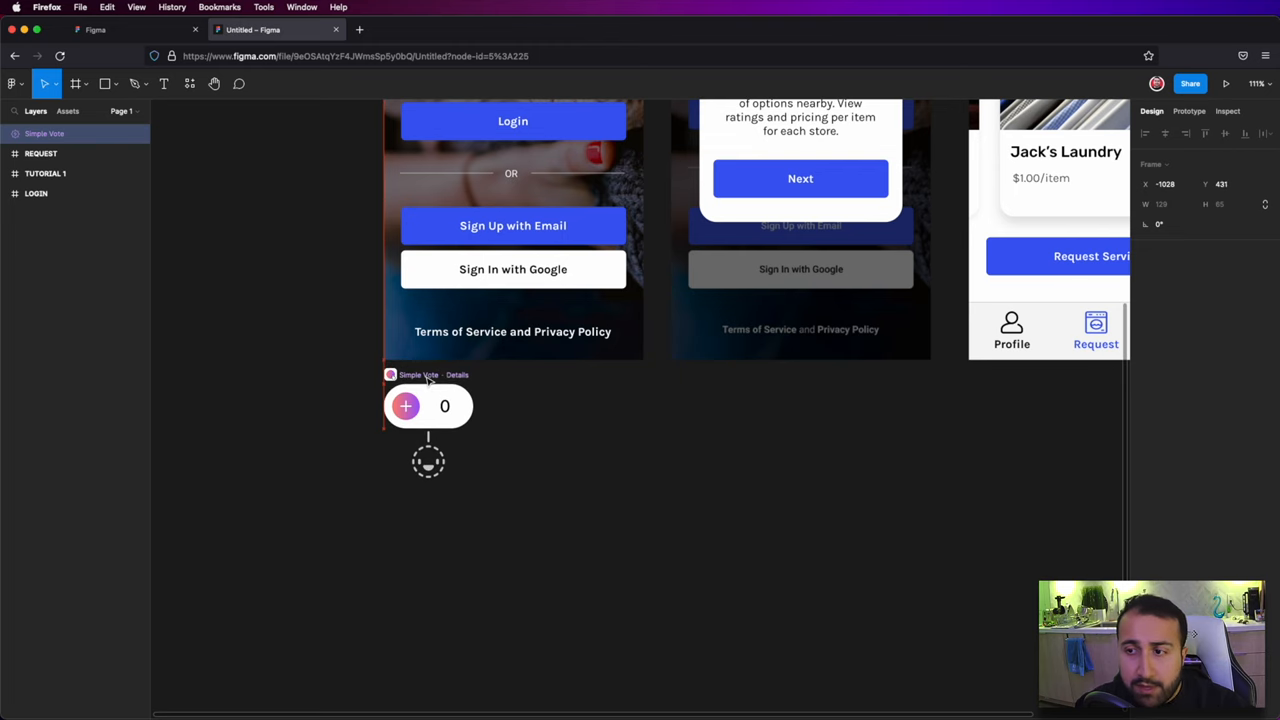
scroll(428, 378, "down", 5)
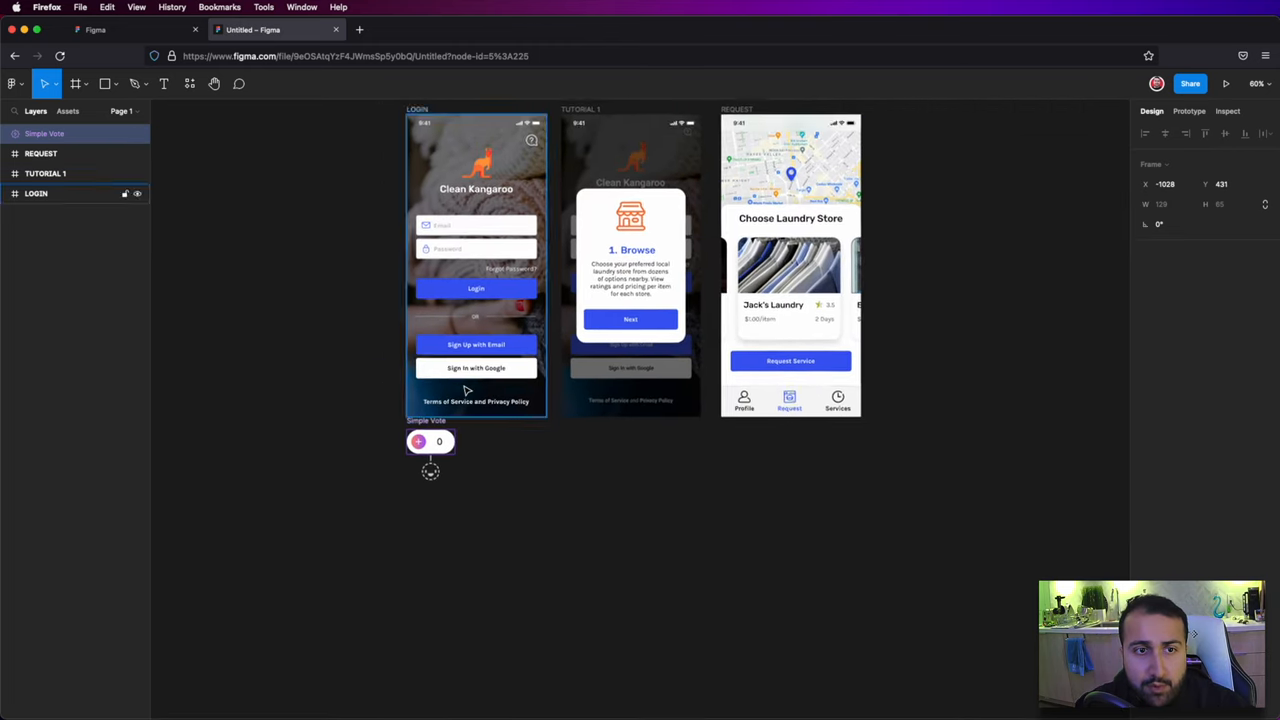
left_click(507, 147)
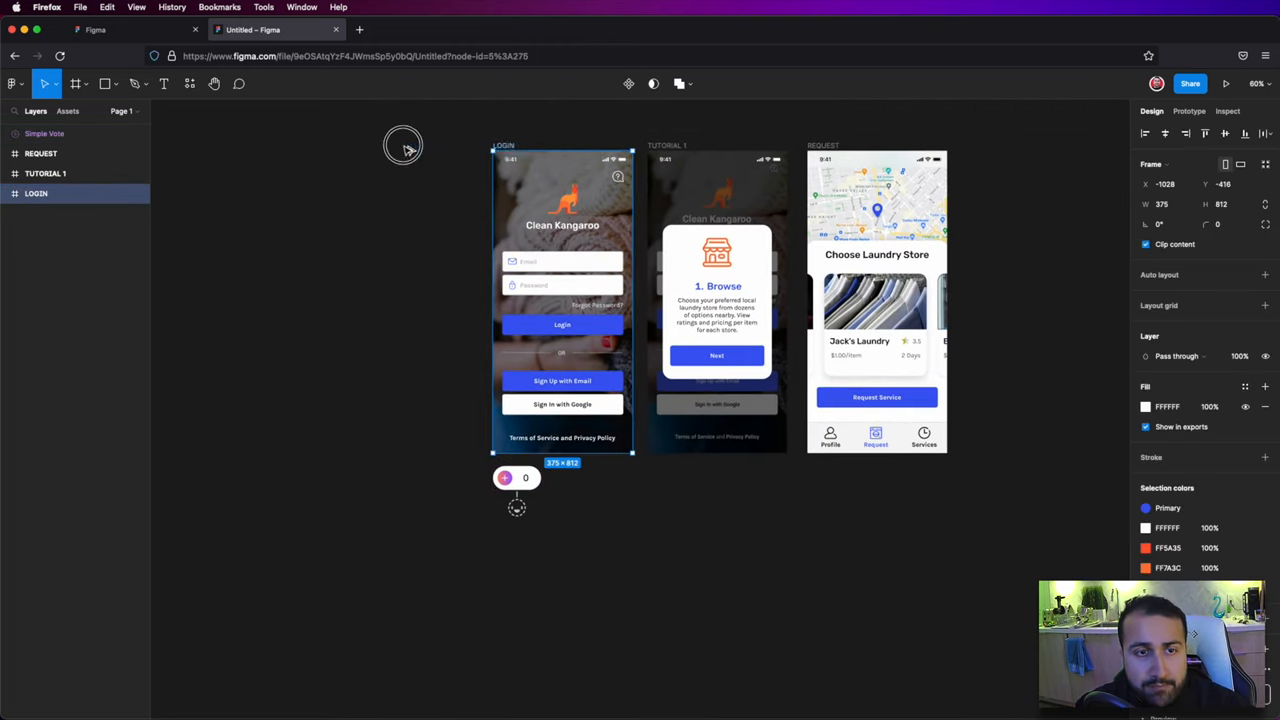
left_click_drag(507, 147, 348, 147, "alt")
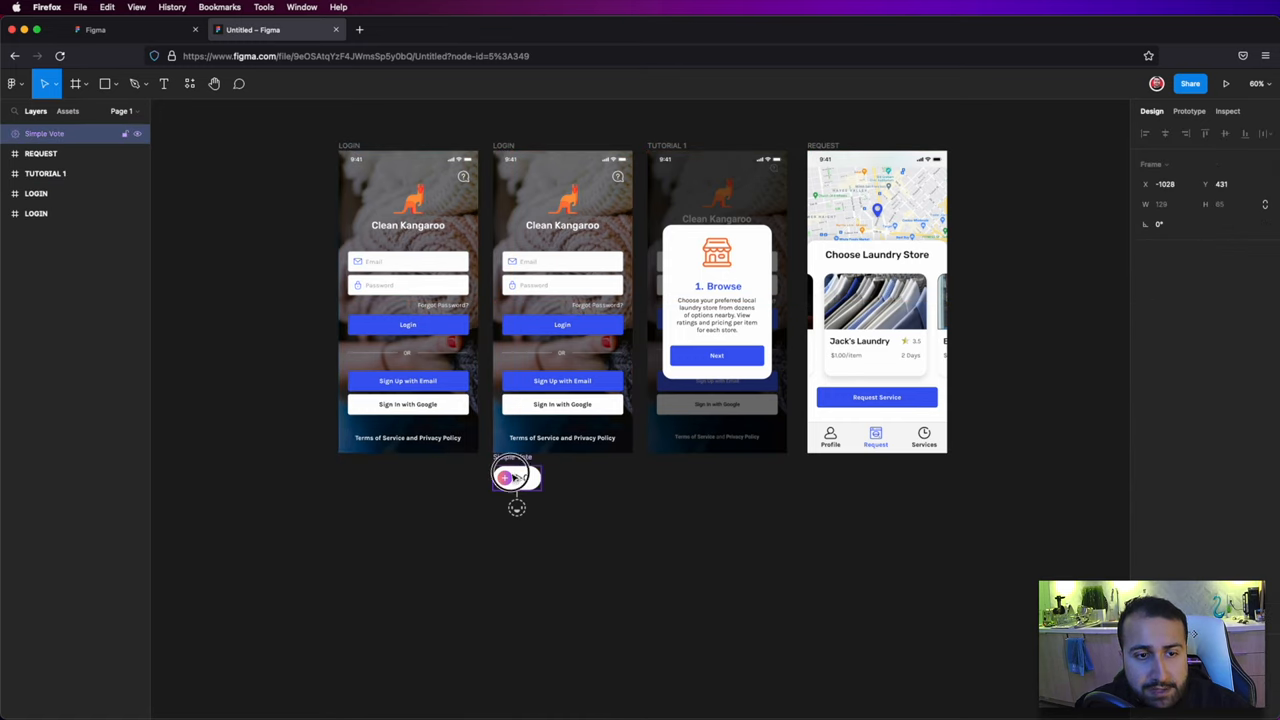
left_click_drag(522, 477, 368, 477, "alt")
left_click(438, 496)
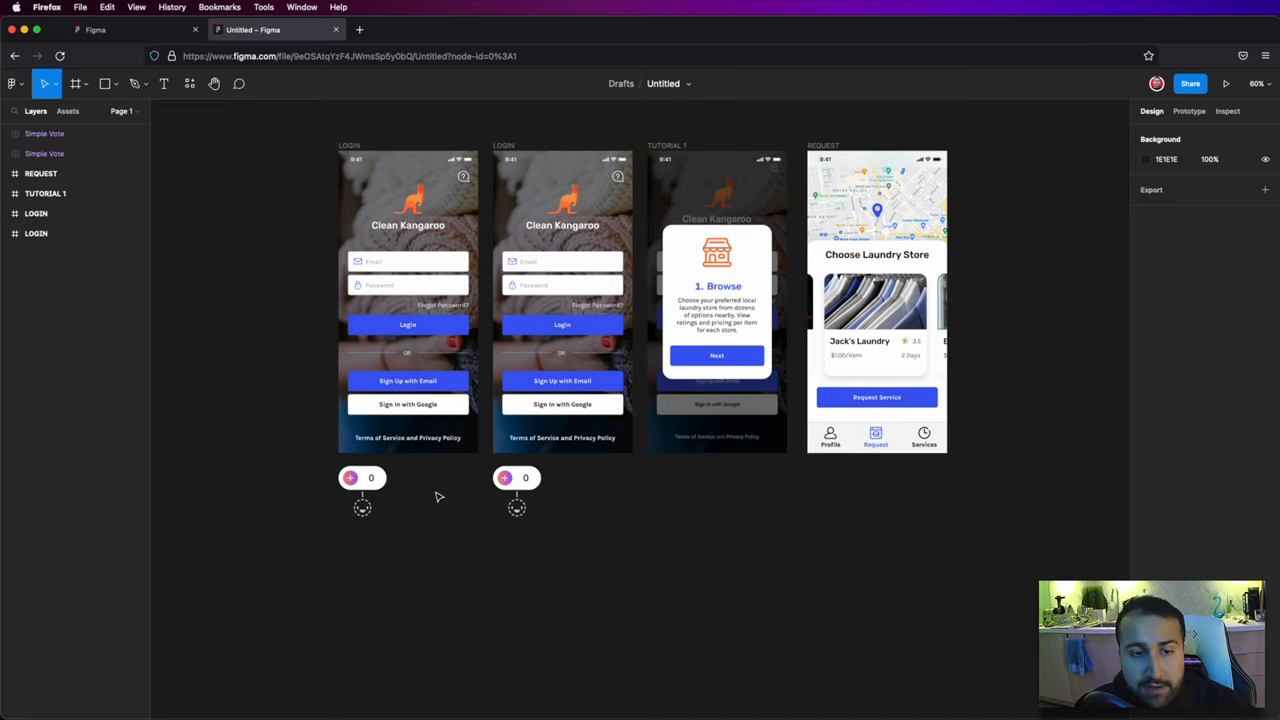
Step: Cast and withdraw a vote on the second counter so it ends back at 0
left_click(504, 478)
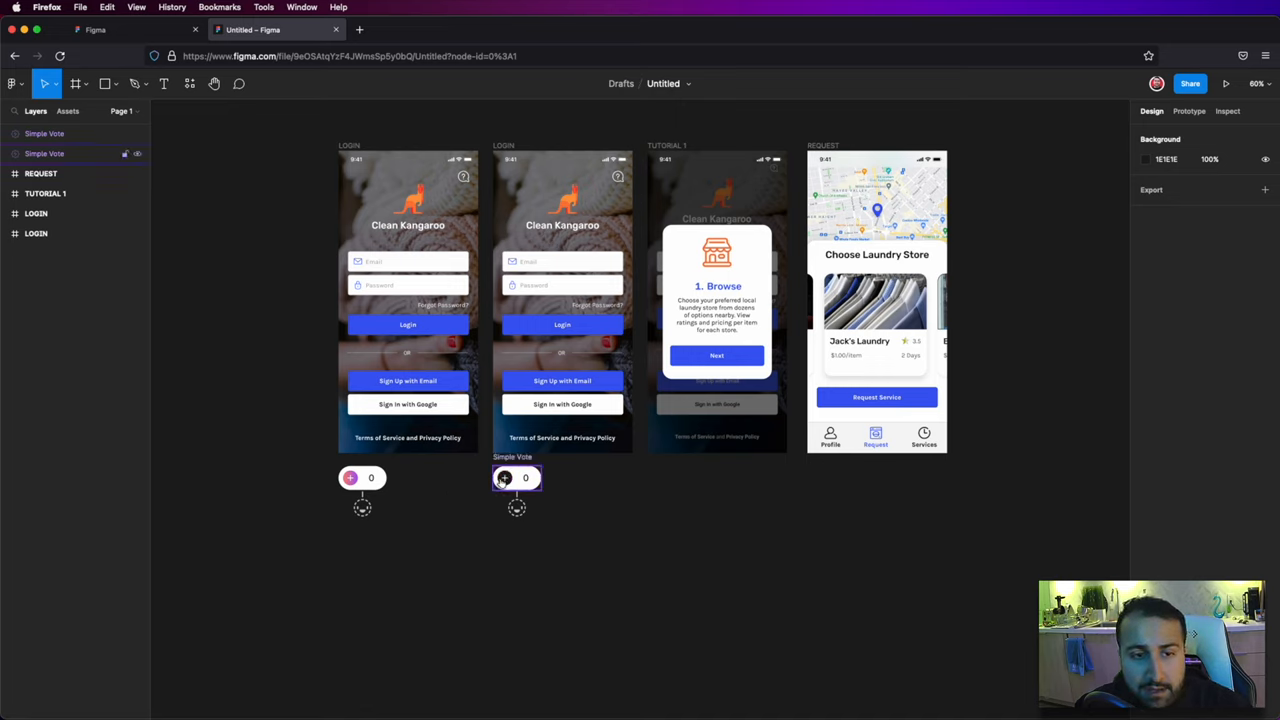
left_click(504, 478)
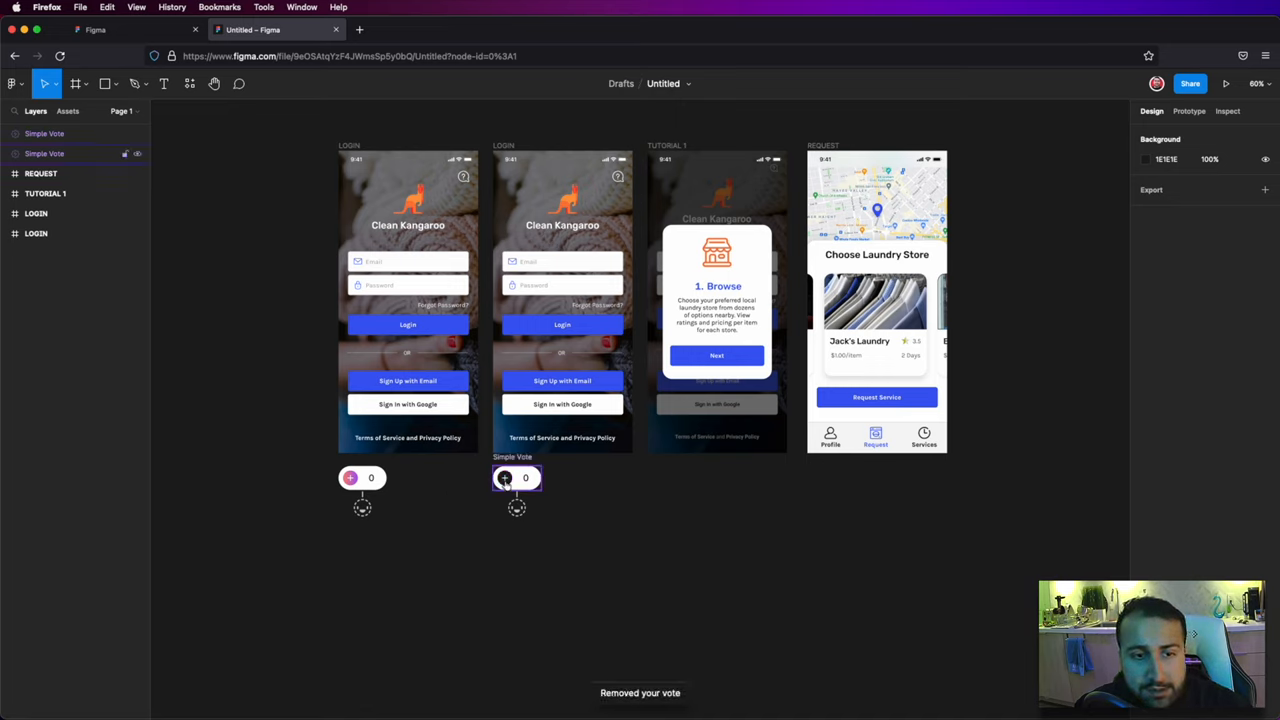
left_click(504, 478)
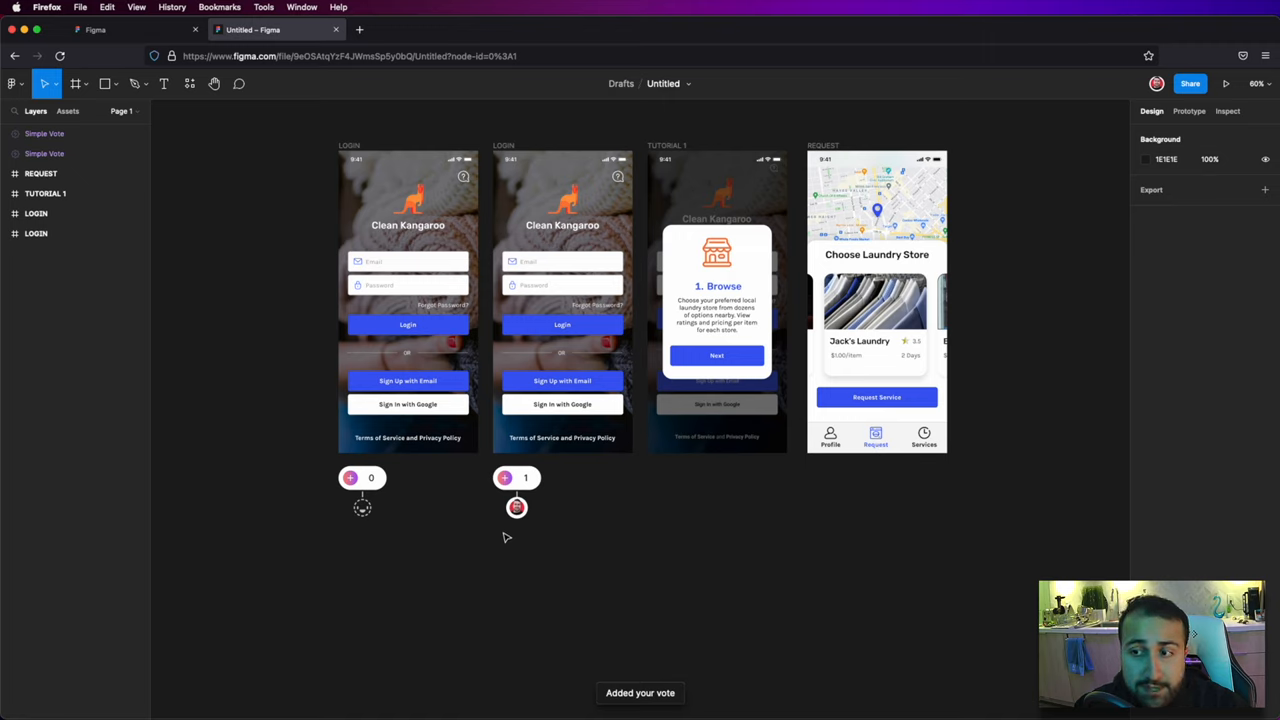
left_click(505, 478)
left_click(505, 478)
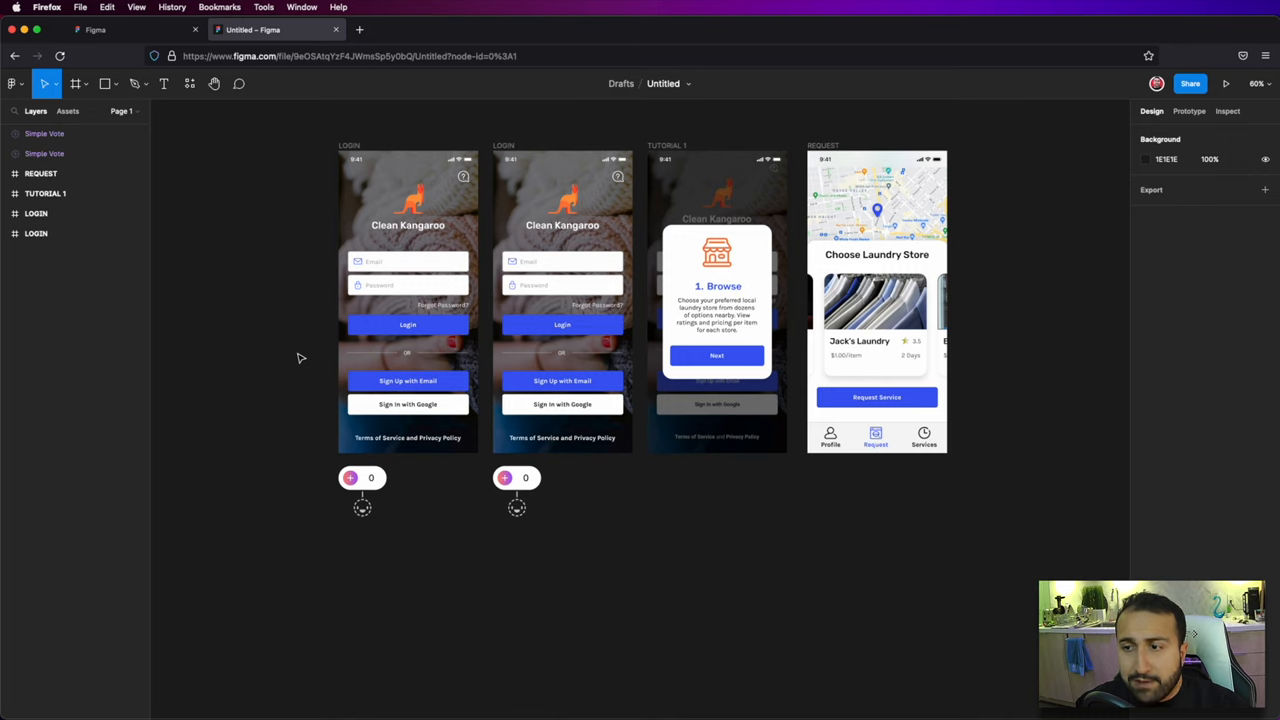
key("t")
left_click_drag(185, 233, 310, 381)
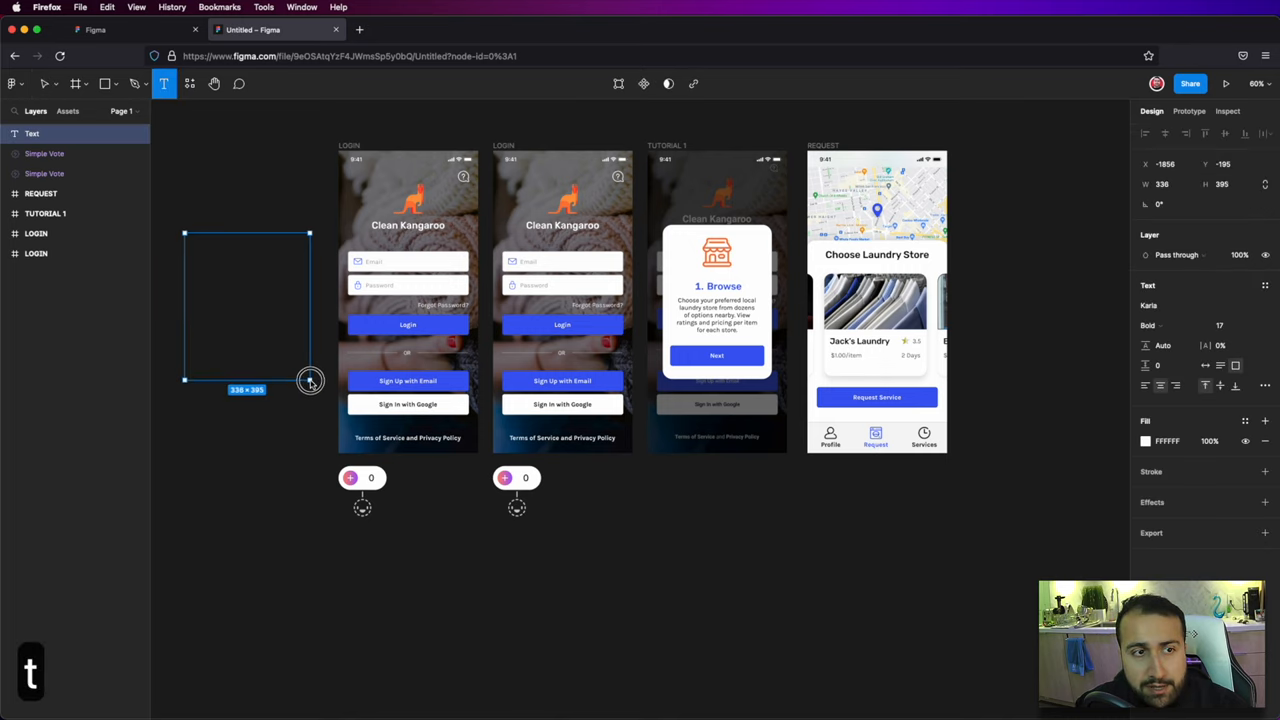
type("asdfasdfasdf")
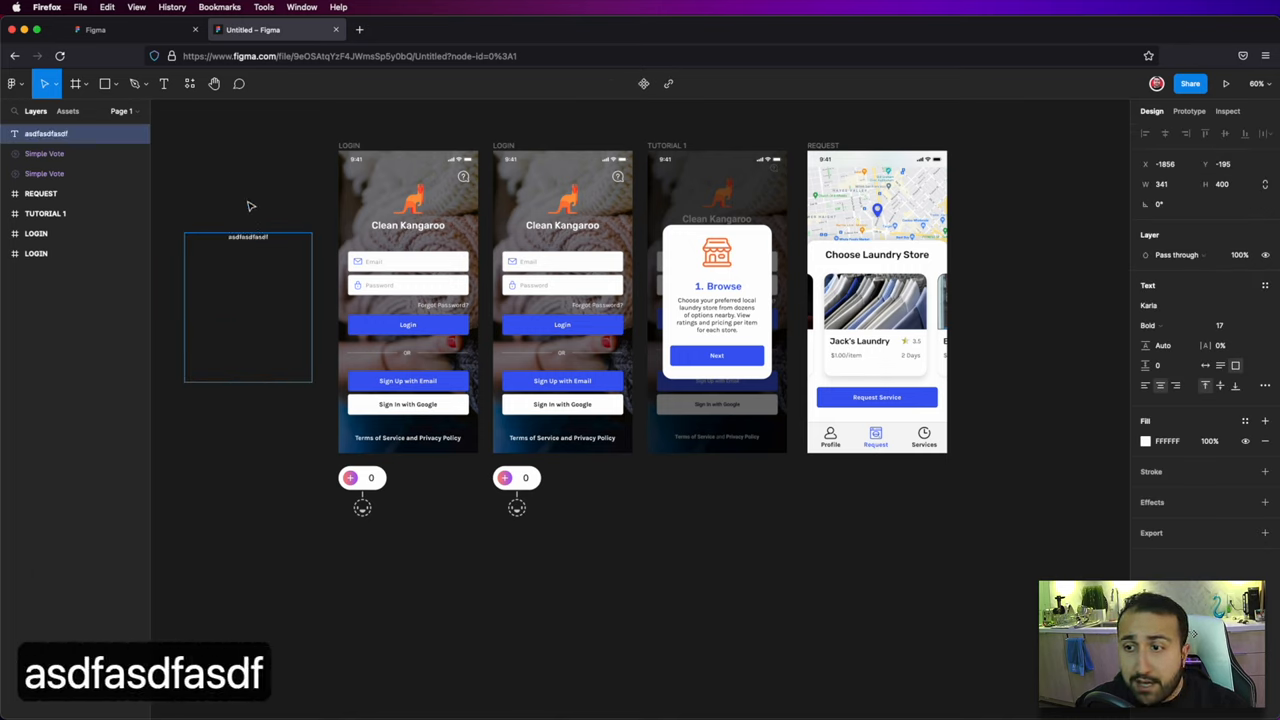
left_click(260, 265)
key("BackSpace")
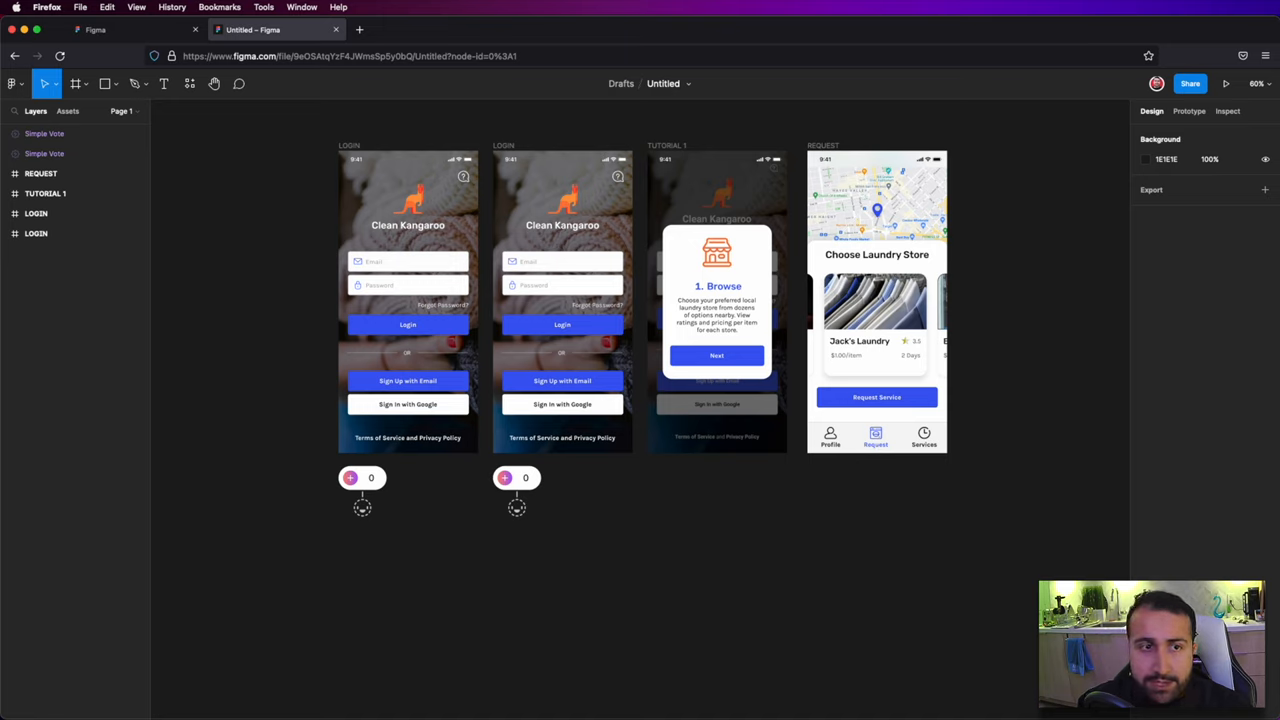
left_click(15, 83)
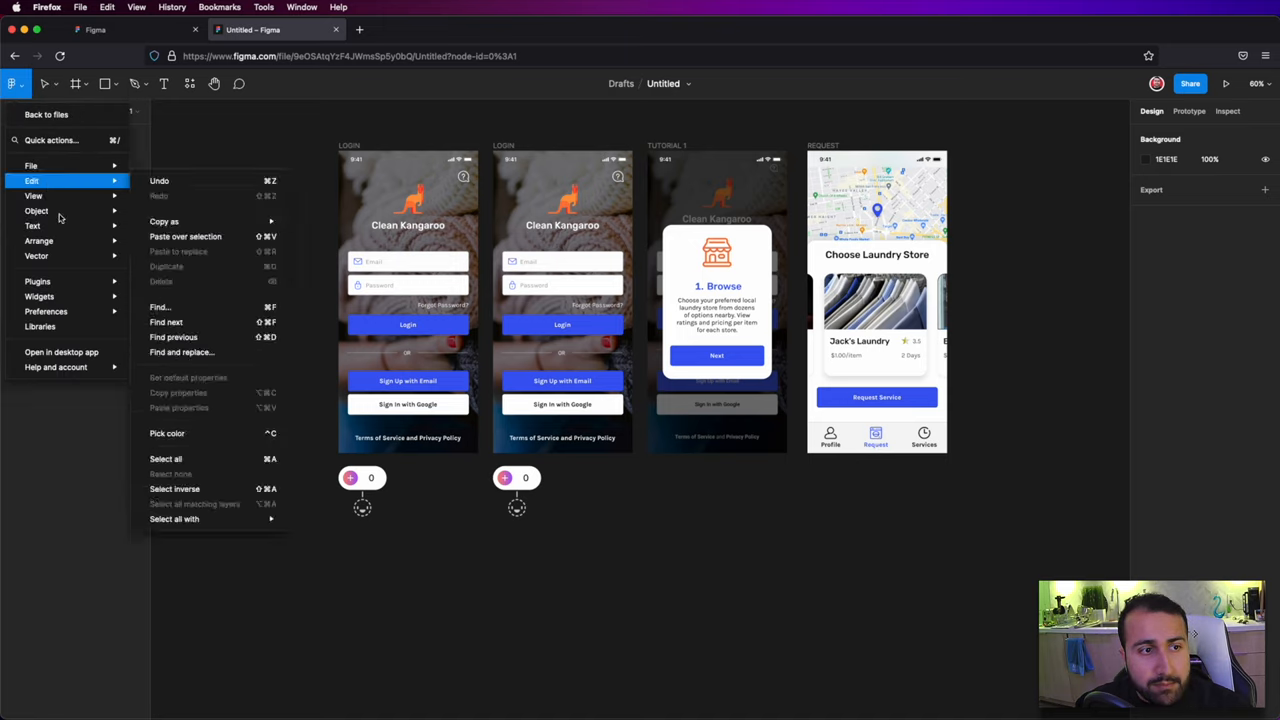
mouse_move(40, 296)
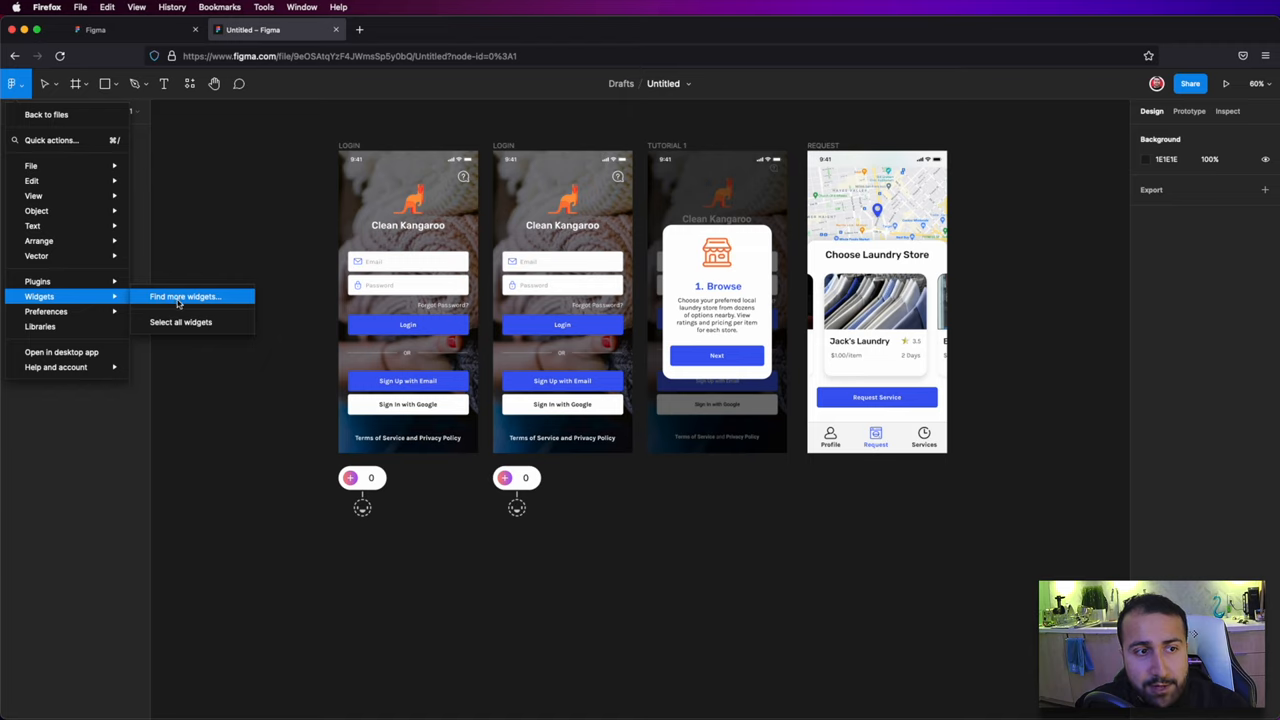
Step: Find the Sticky Note widget by Nitish Khagwal via Find more widgets and add it to the canvas
left_click(218, 300)
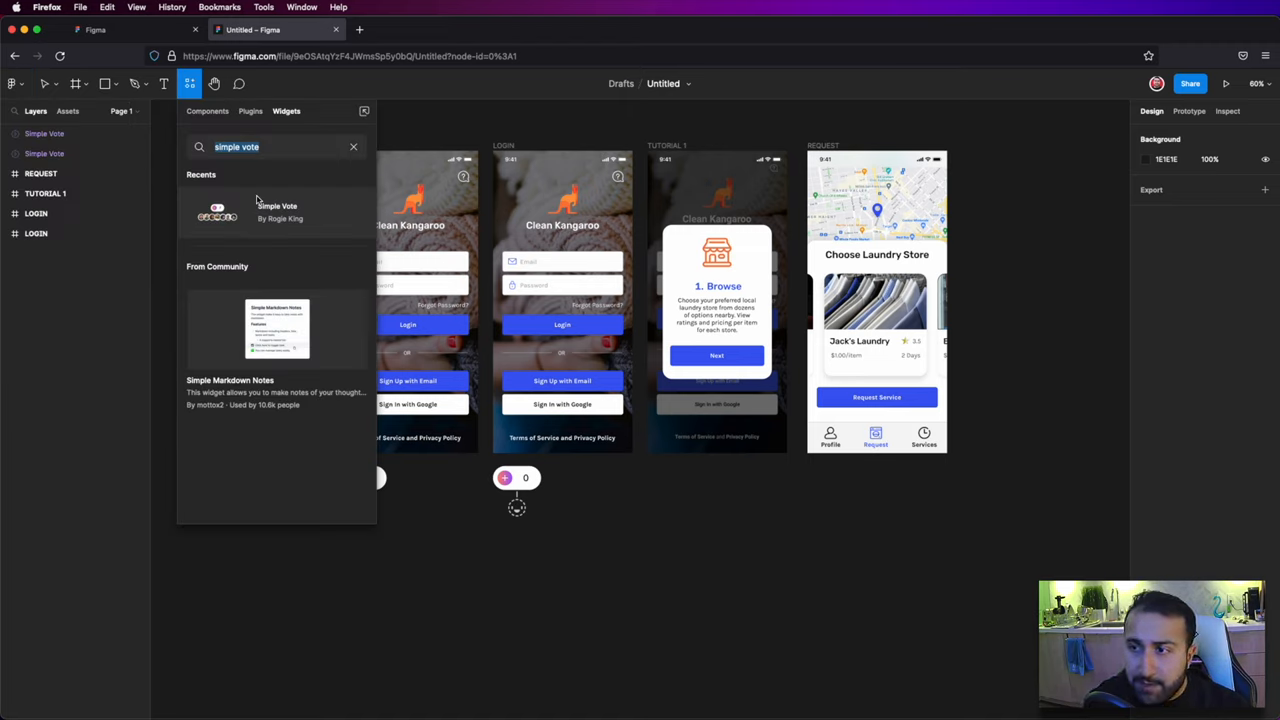
type("sticky notes")
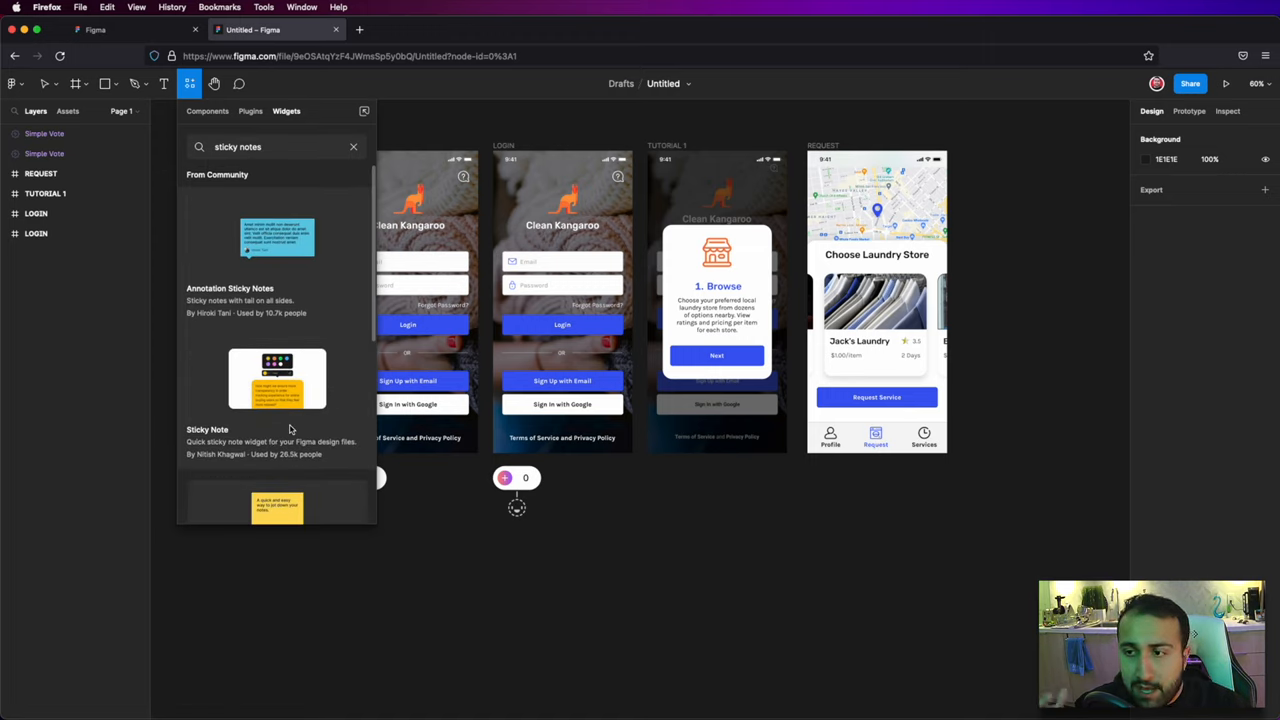
scroll(290, 429, "down", 2)
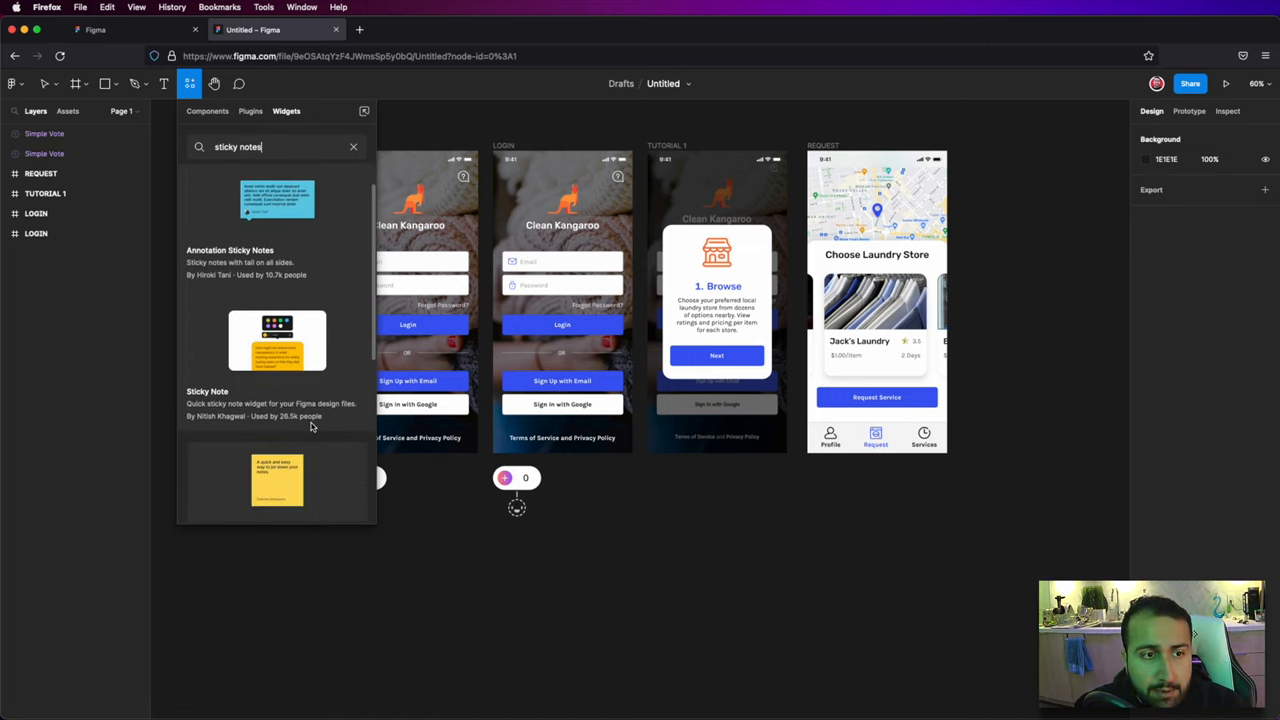
scroll(311, 427, "down", 2)
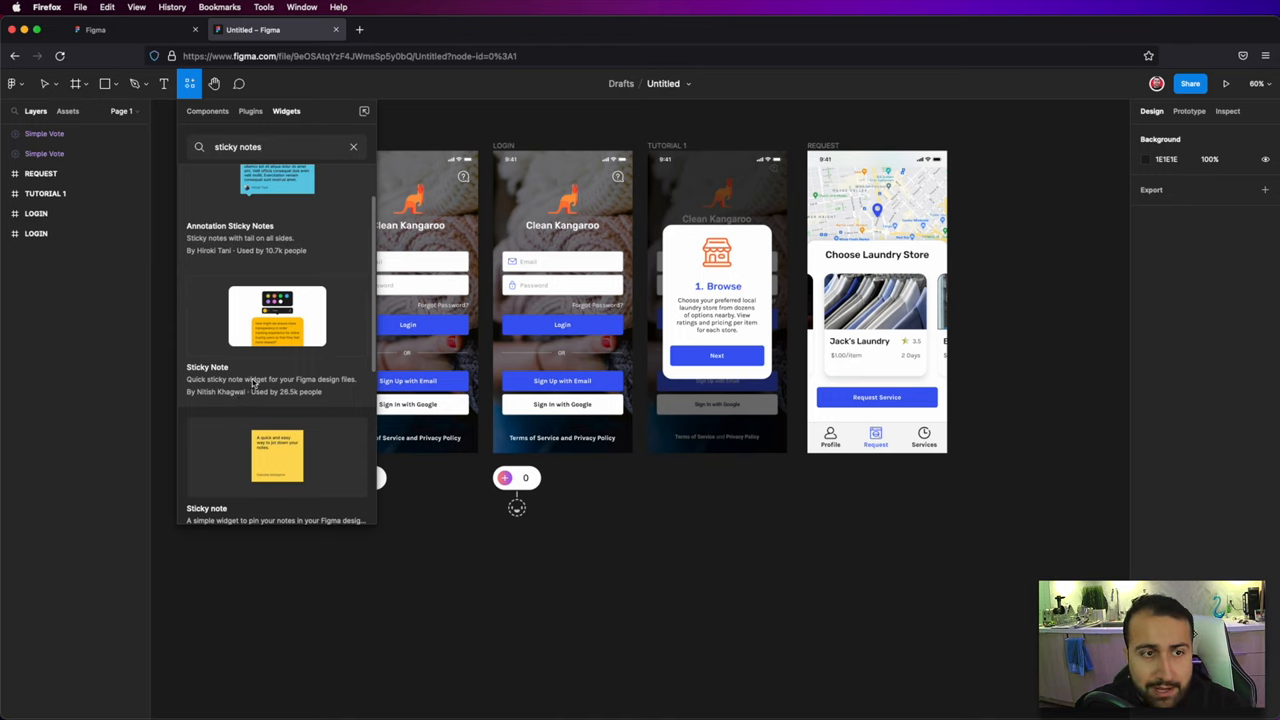
left_click(253, 382)
left_click(264, 281)
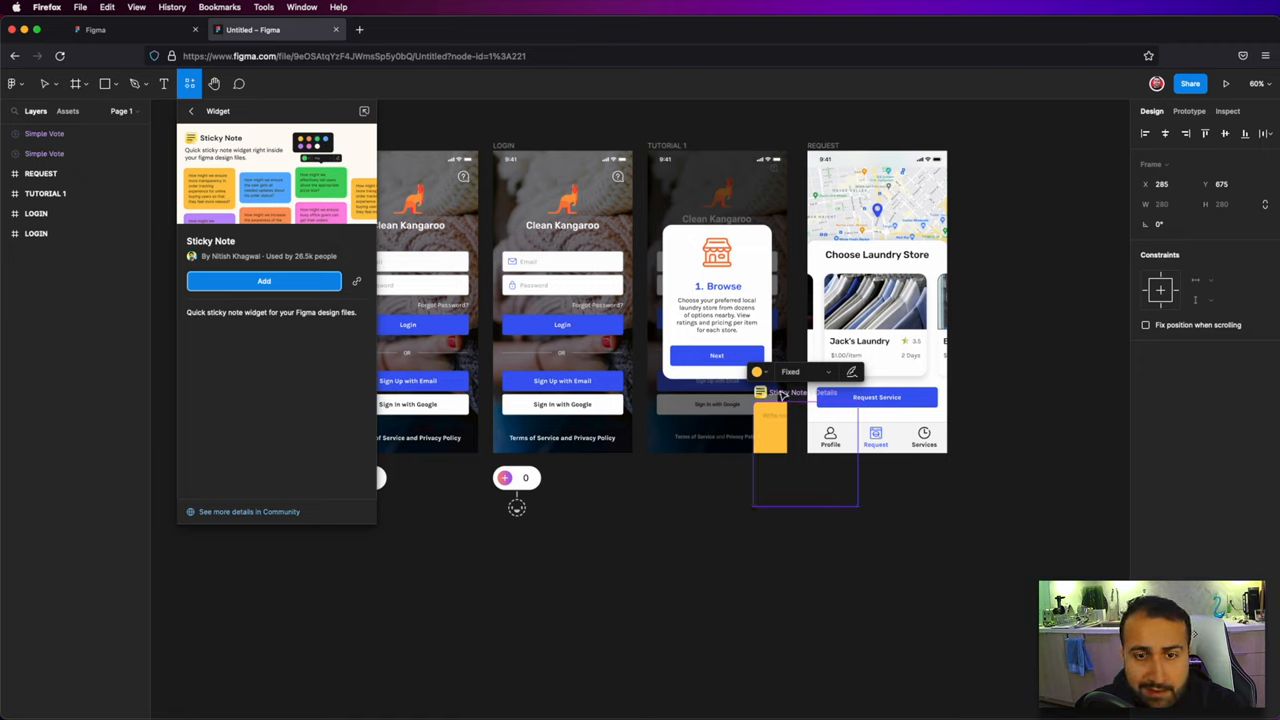
Step: Place the sticky note below TUTORIAL 1 as its own top-level layer
left_click_drag(780, 393, 739, 408)
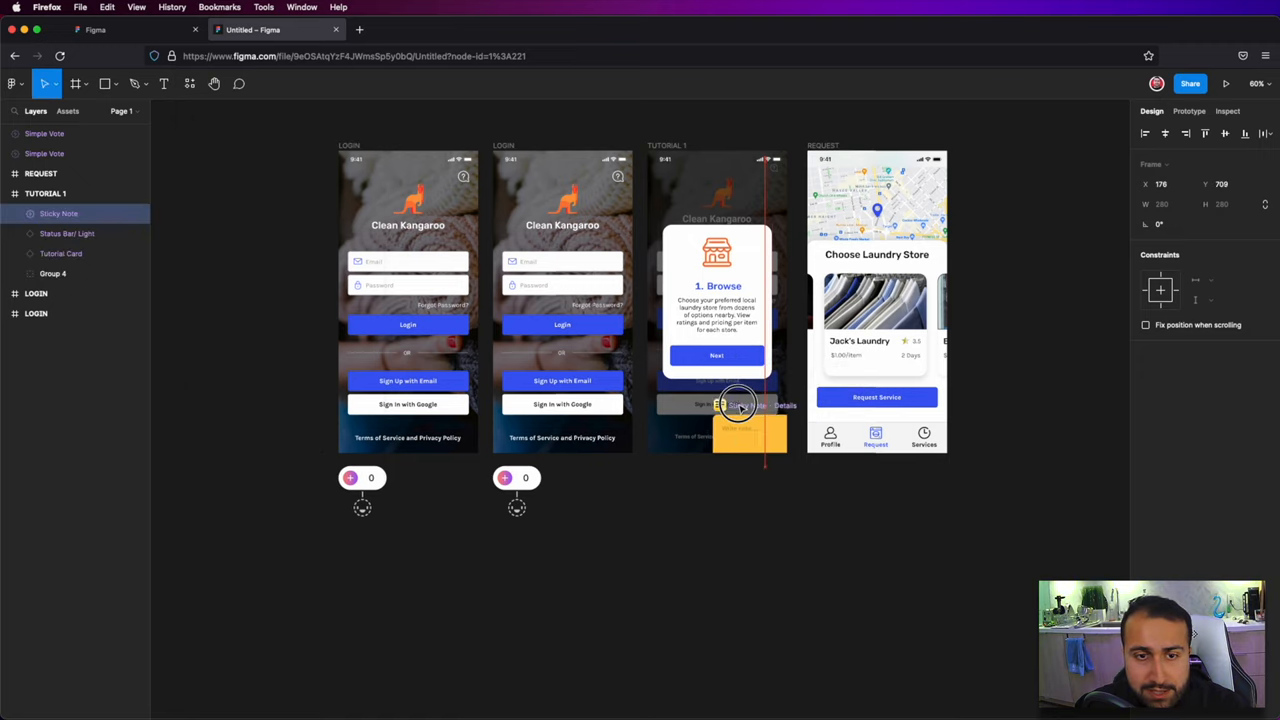
left_click_drag(60, 213, 45, 165)
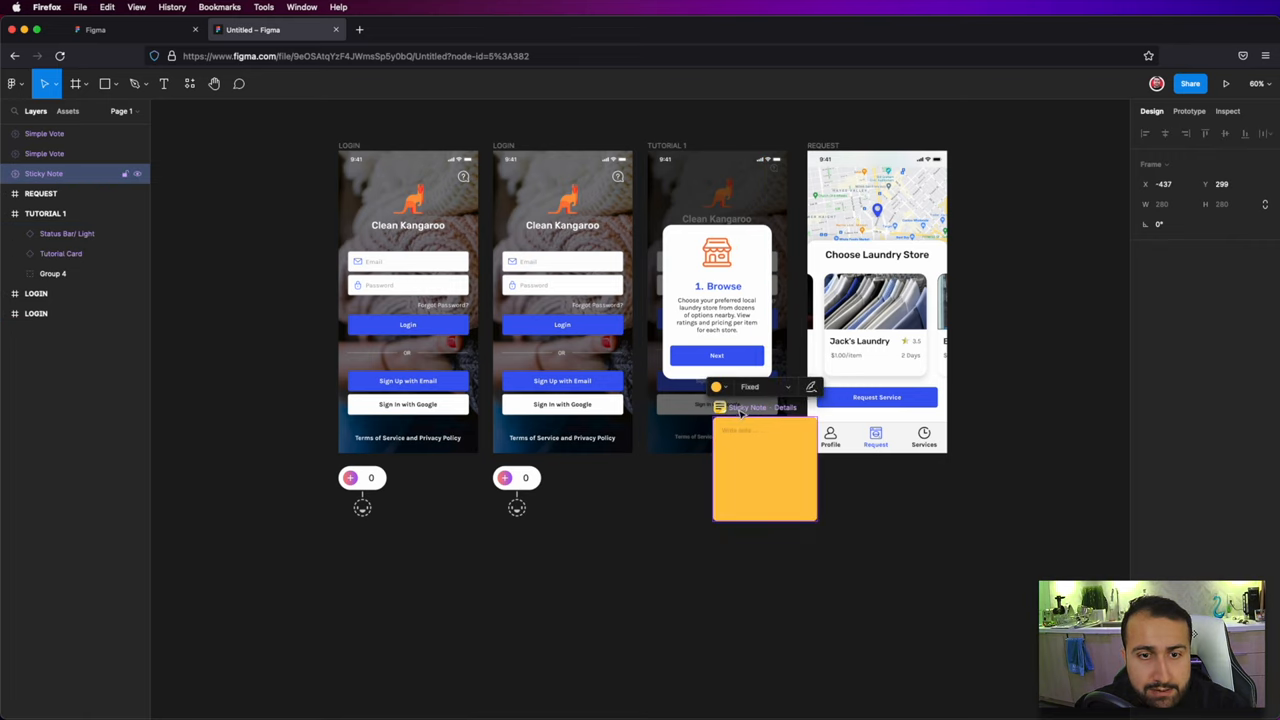
left_click_drag(741, 410, 676, 474)
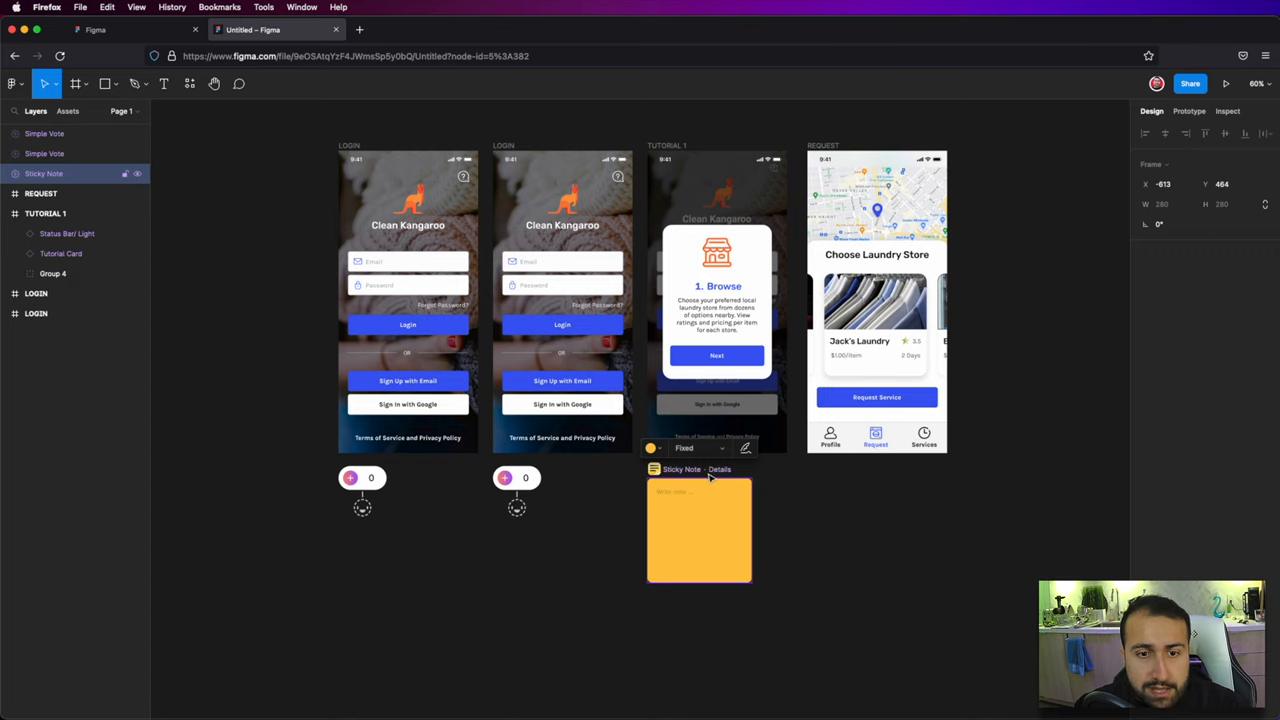
Step: Write 'Move the overlay to the bottom' in the yellow sticky note
left_click(686, 494)
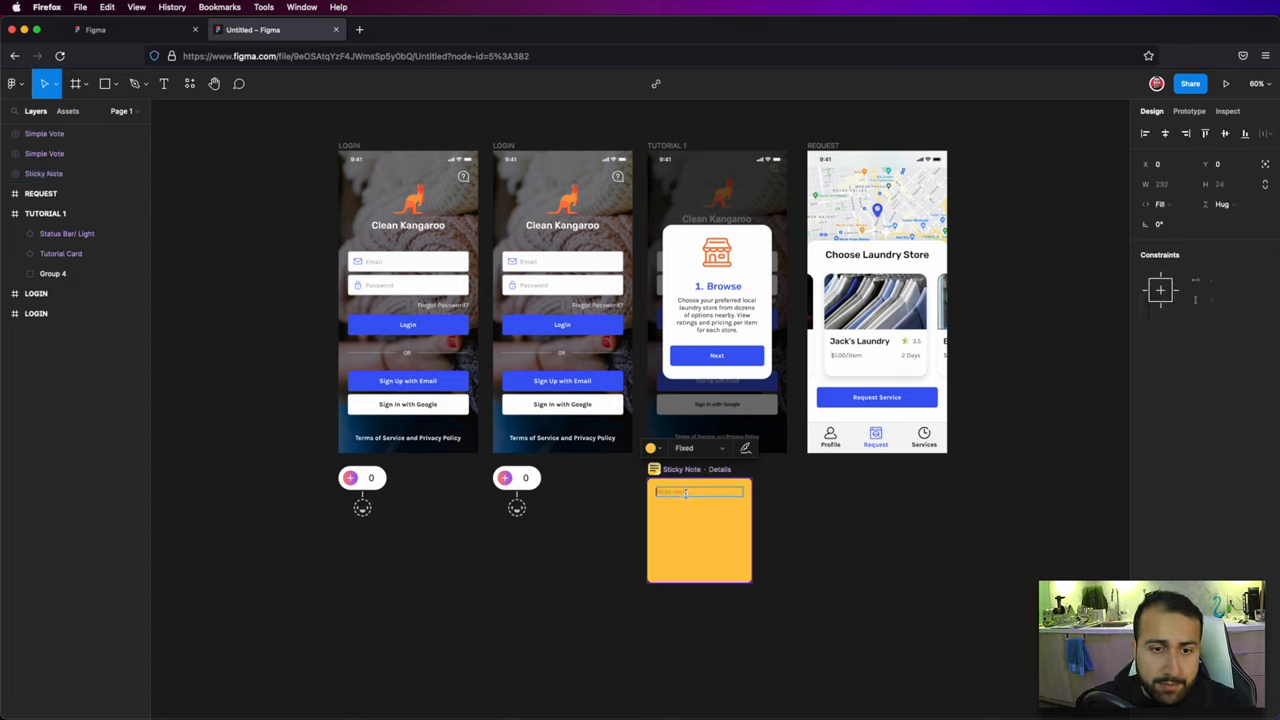
type("the")
key("alt+BackSpace")
key("alt+BackSpace")
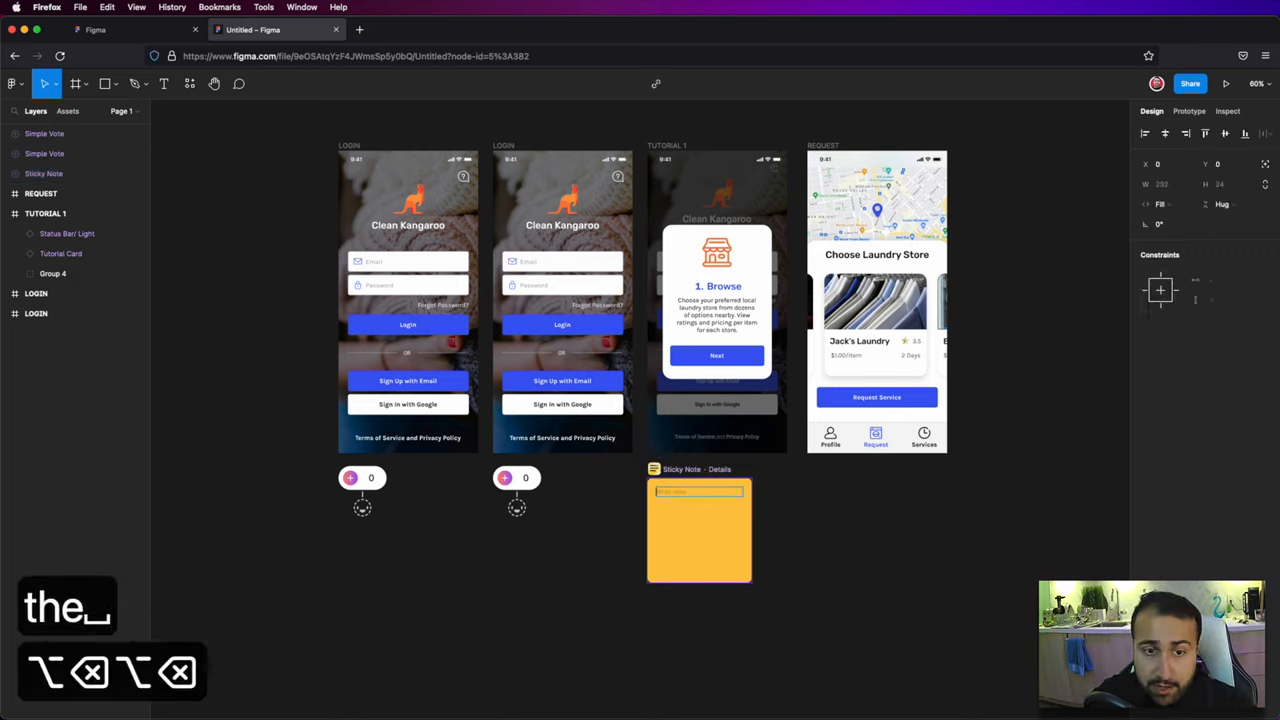
type("move the ")
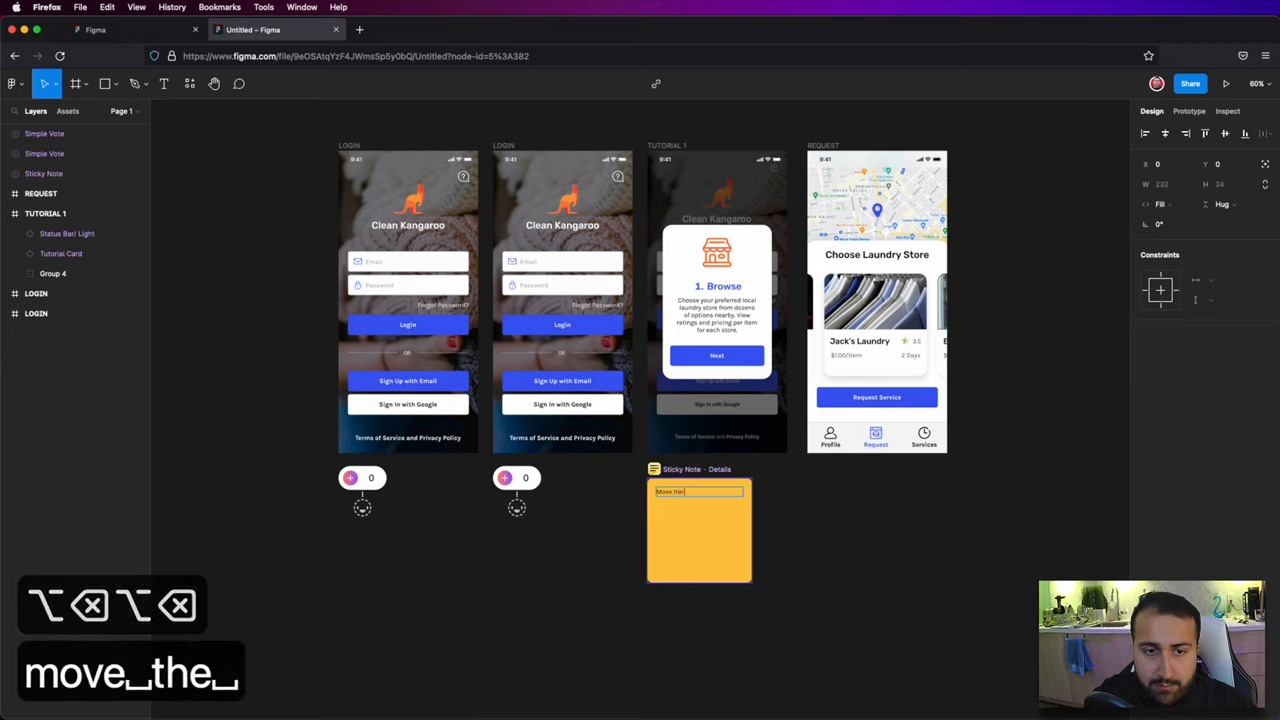
type("overlay to the bottom")
left_click(818, 549)
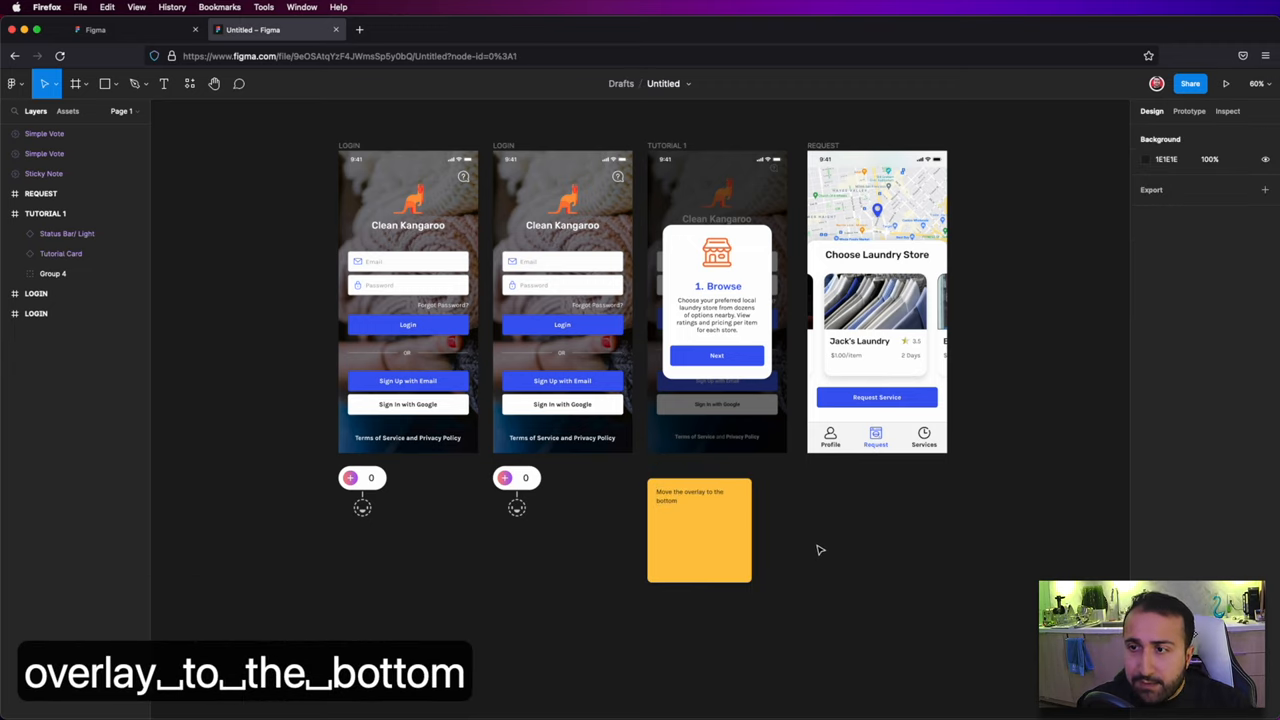
left_click(740, 522)
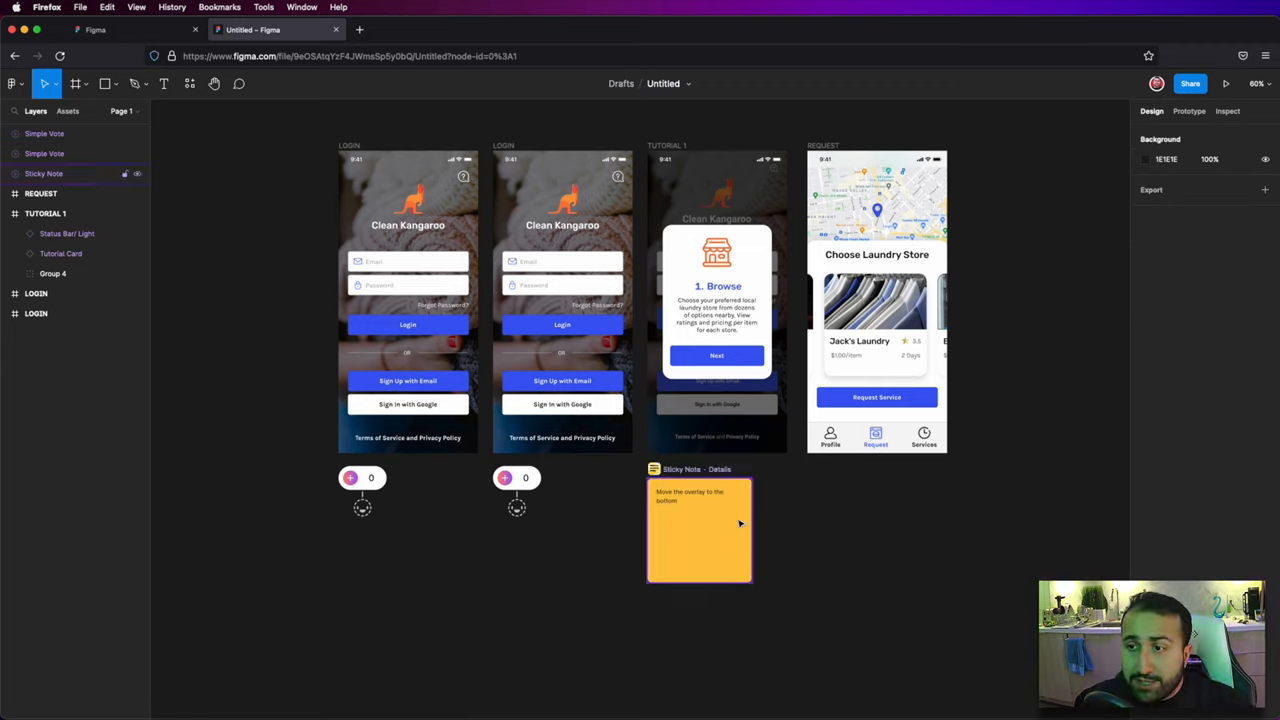
Step: Duplicate the sticky note with Cmd+D and colour the copy pink
left_click(740, 522)
key("super+d")
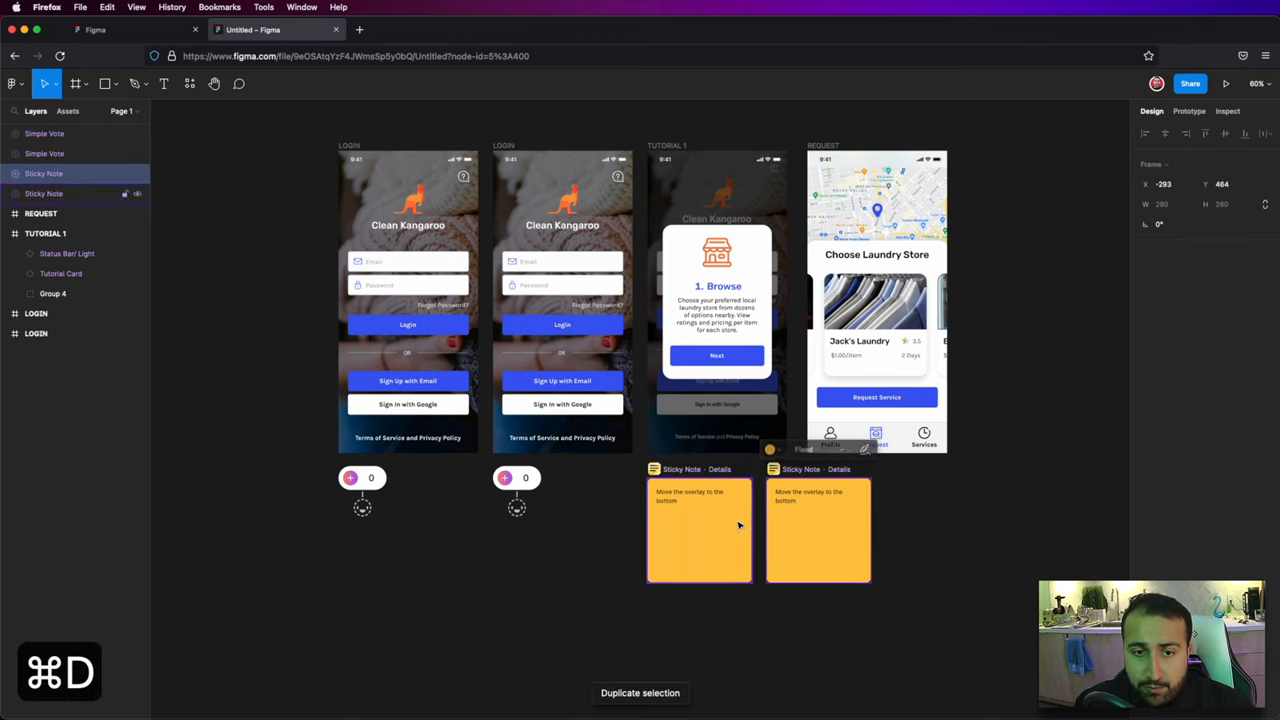
left_click(771, 449)
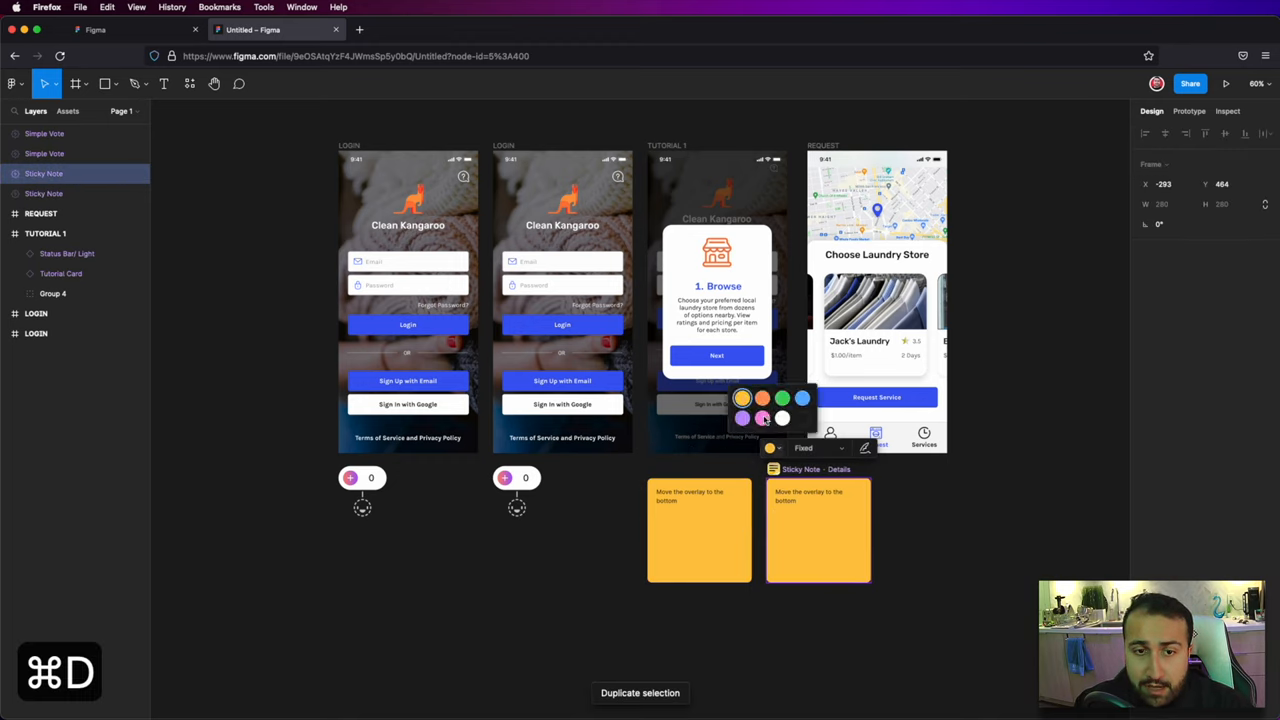
left_click(762, 418)
Step: Retype the pink note's text as 'sdfasdfd' and show its author credit
double_click(819, 500)
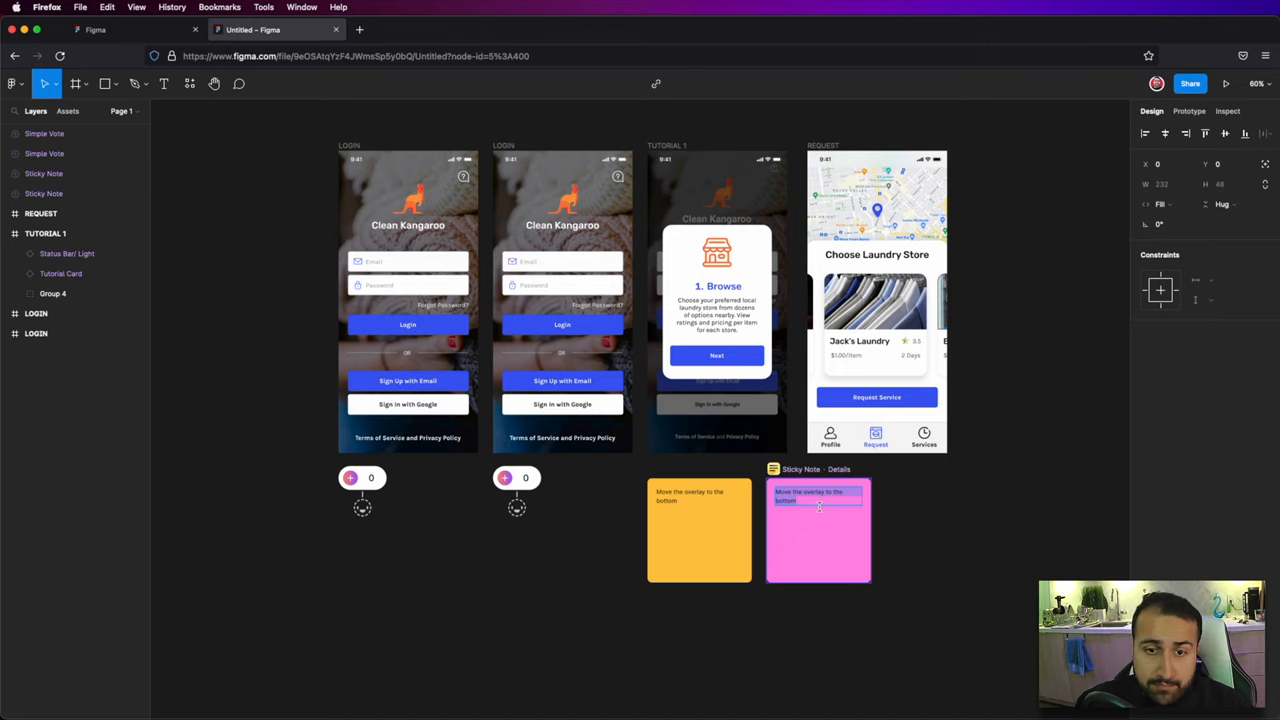
type("sdfasdfd")
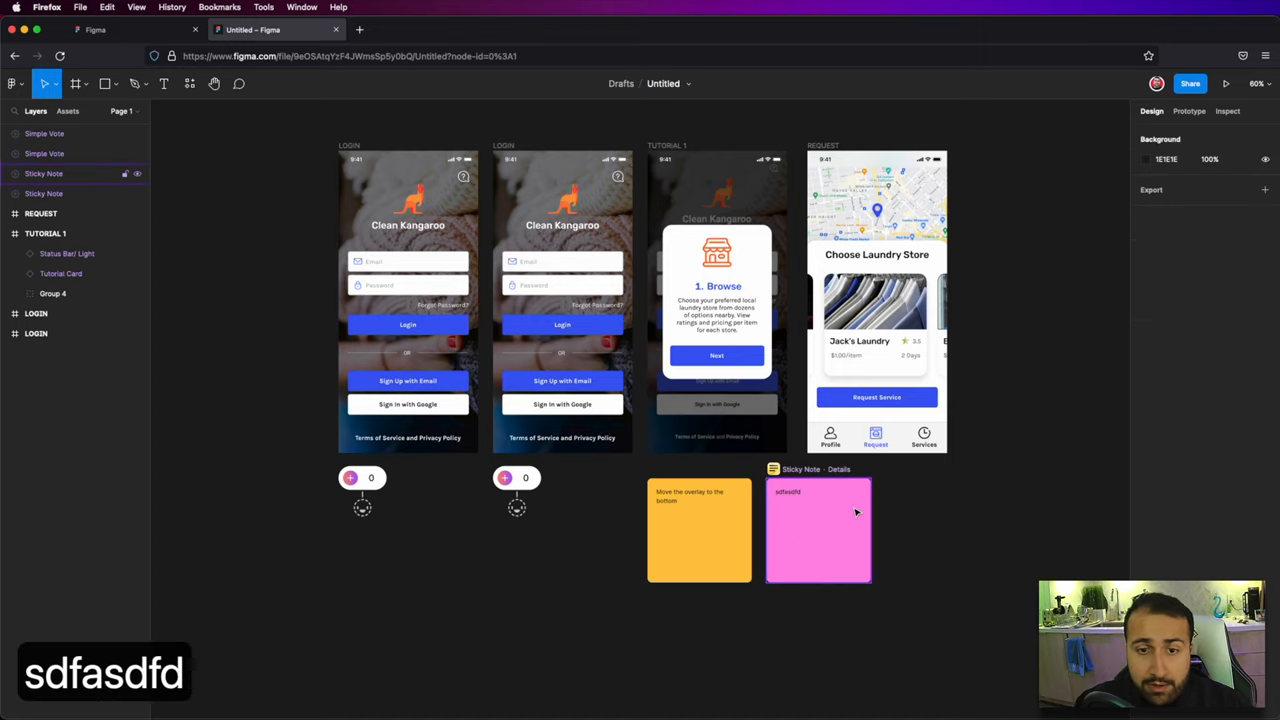
left_click(866, 474)
left_click(865, 447)
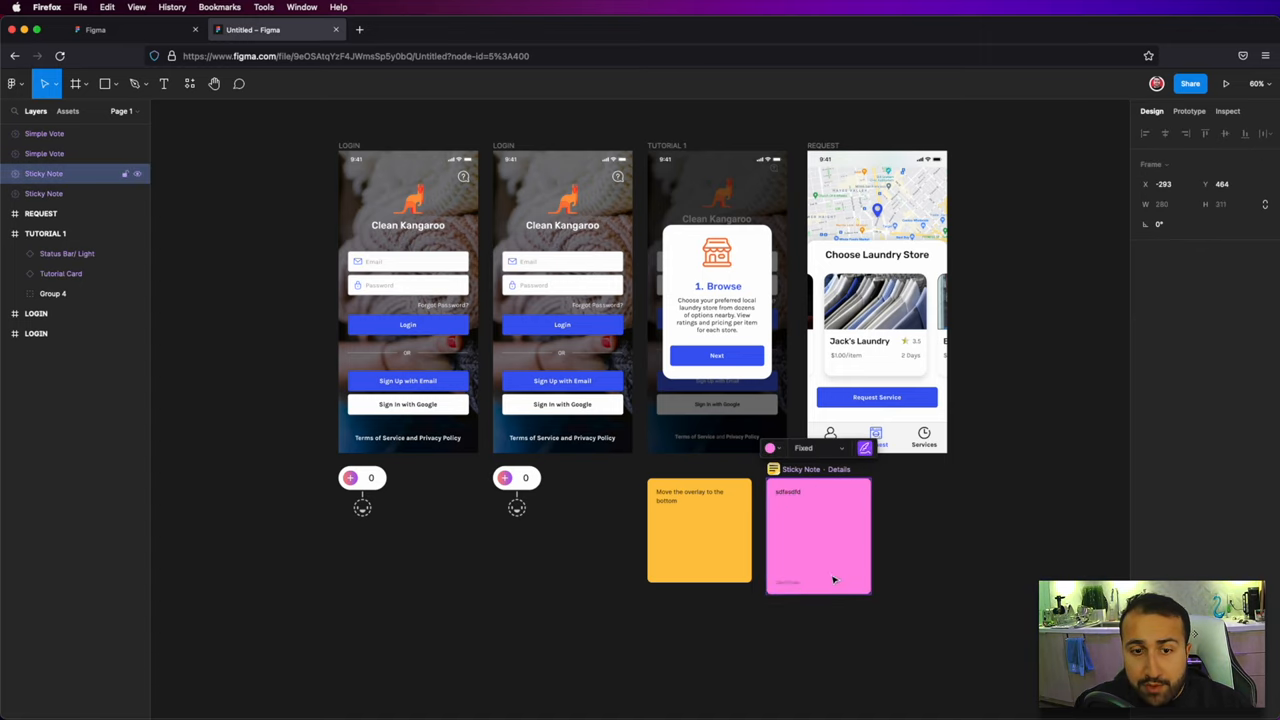
scroll(814, 583, "up", 5)
scroll(814, 583, "down", 4)
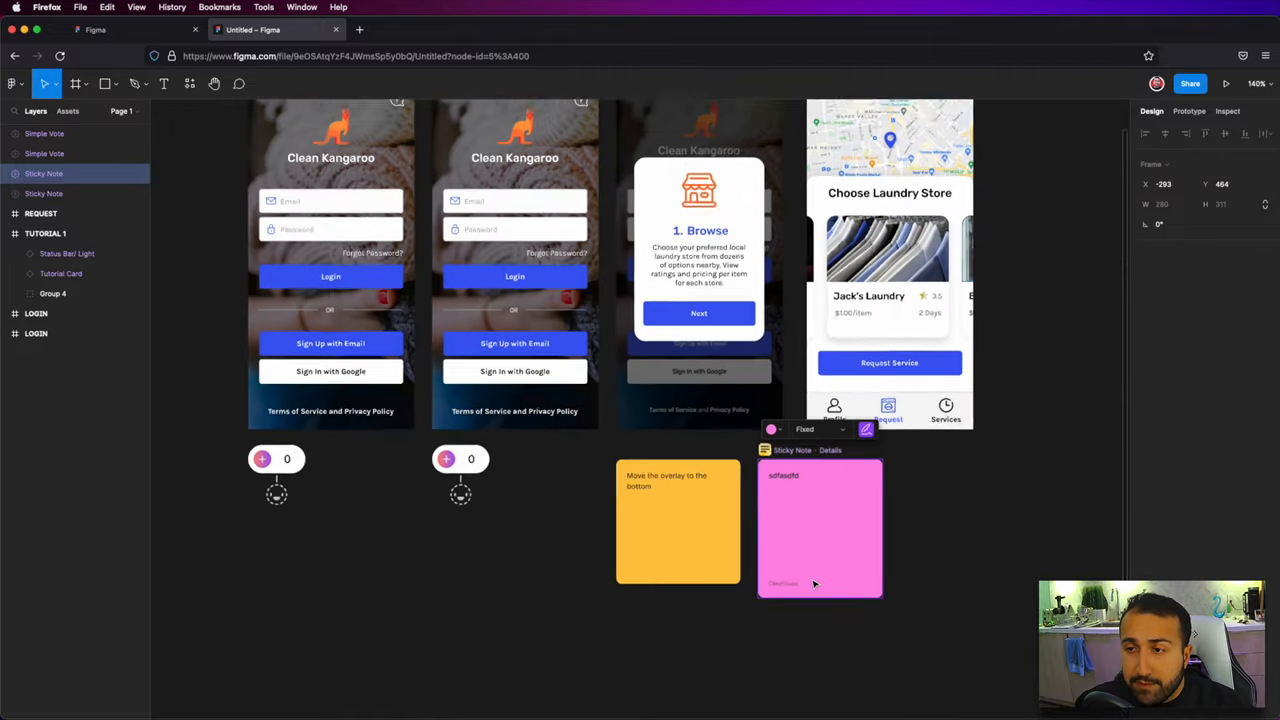
left_click(923, 564)
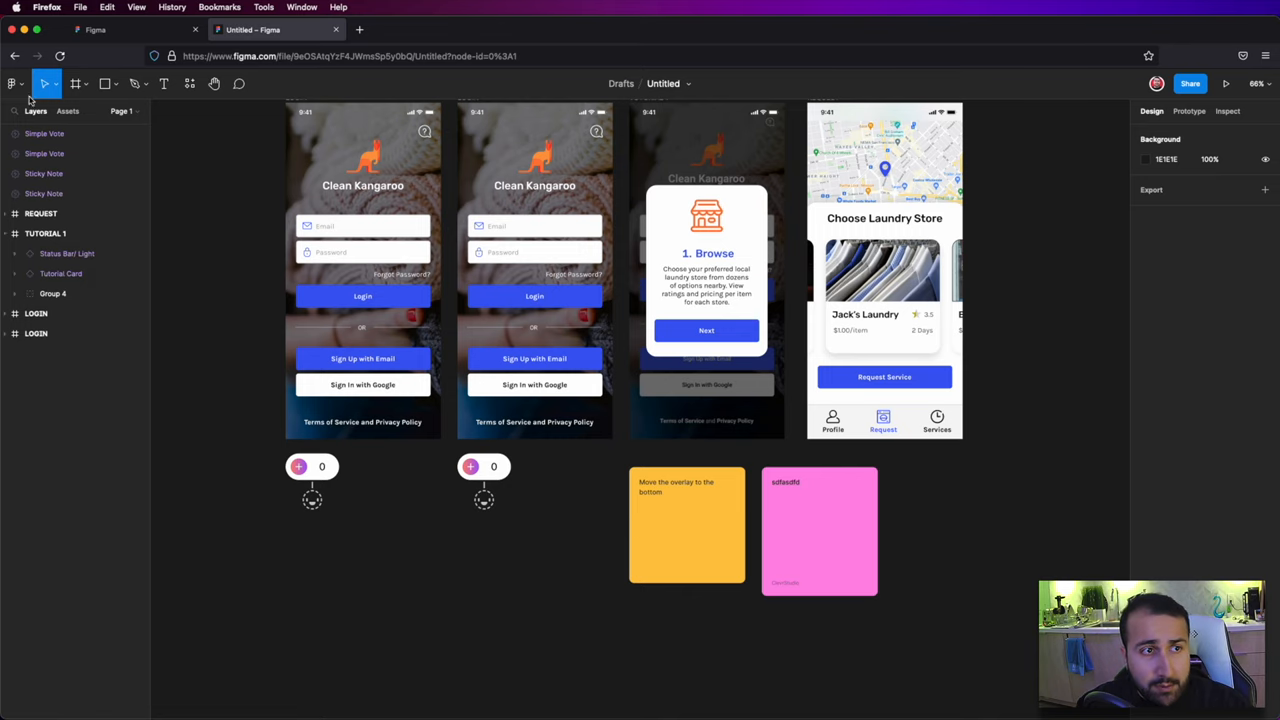
left_click(12, 83)
mouse_move(40, 296)
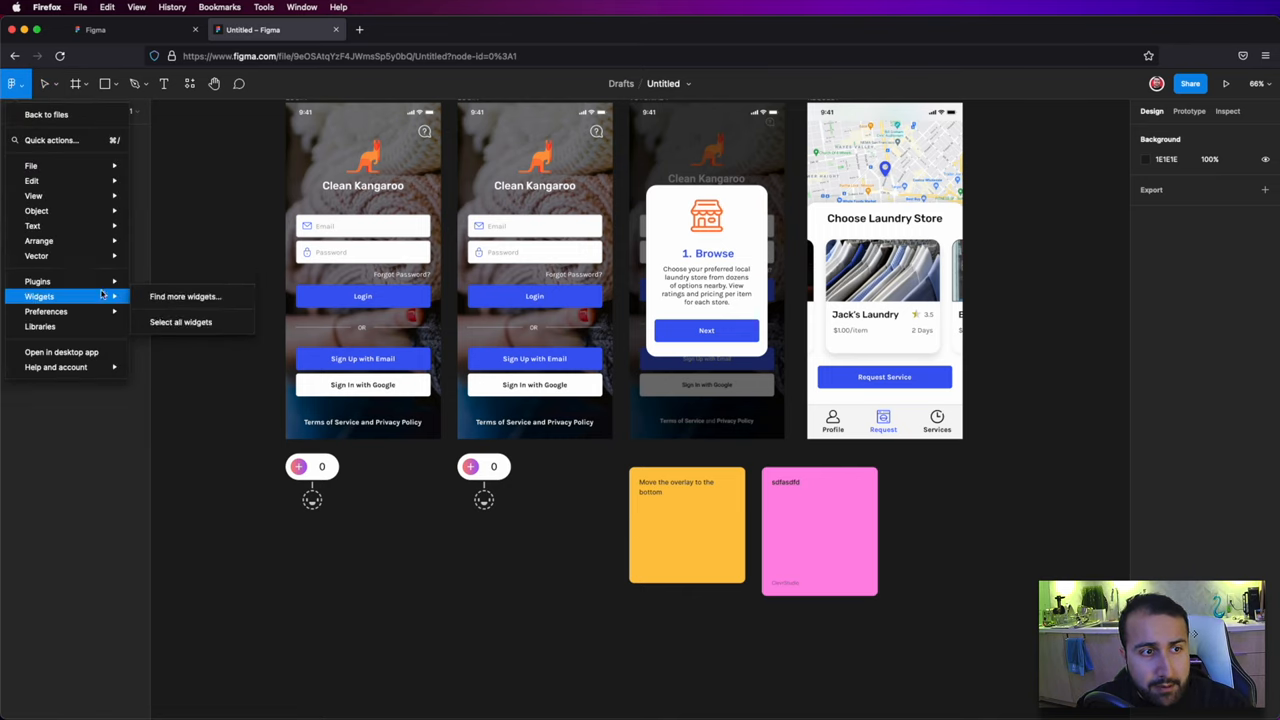
Step: Add the Voice Memo widget to the canvas from the community widget library
left_click(173, 298)
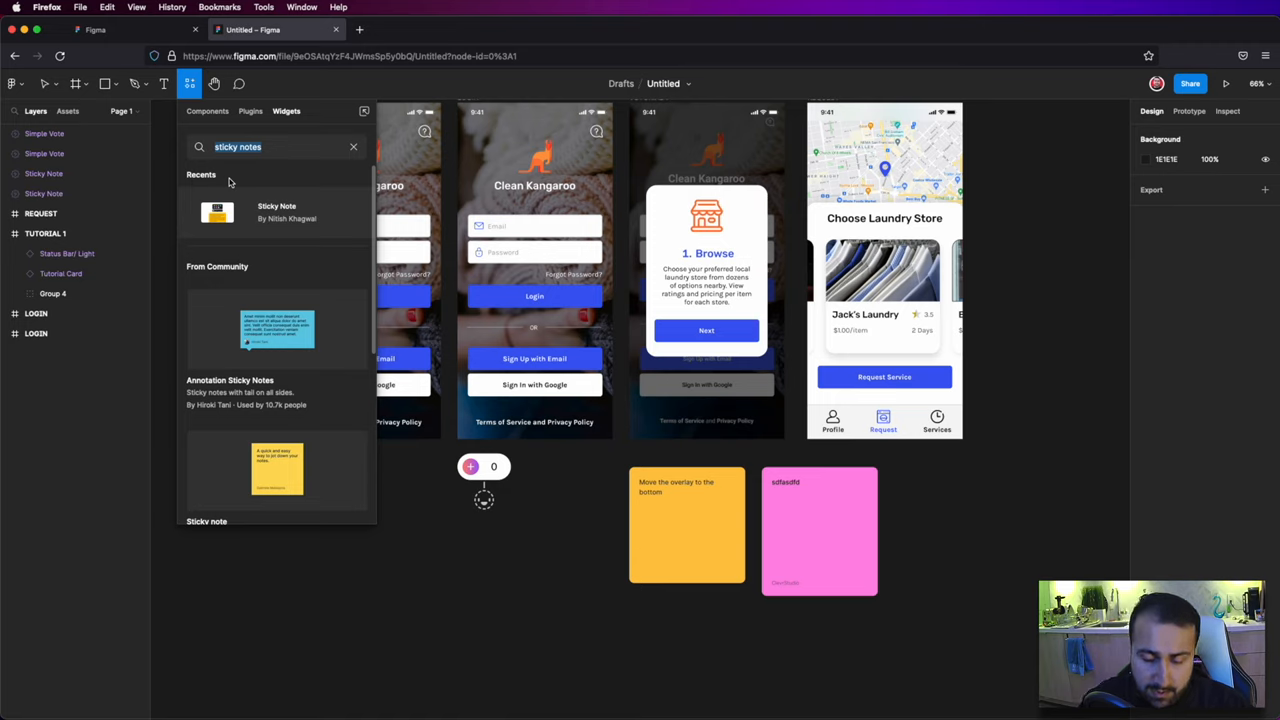
type("voice memo")
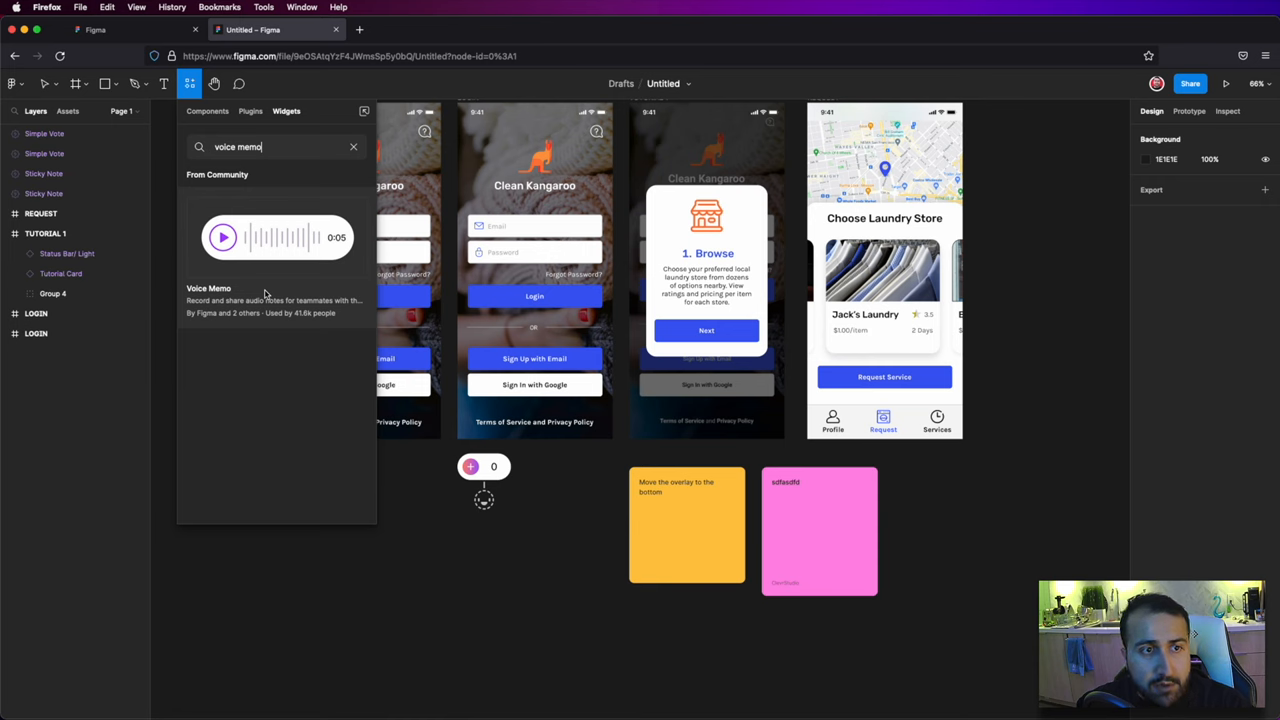
left_click(240, 289)
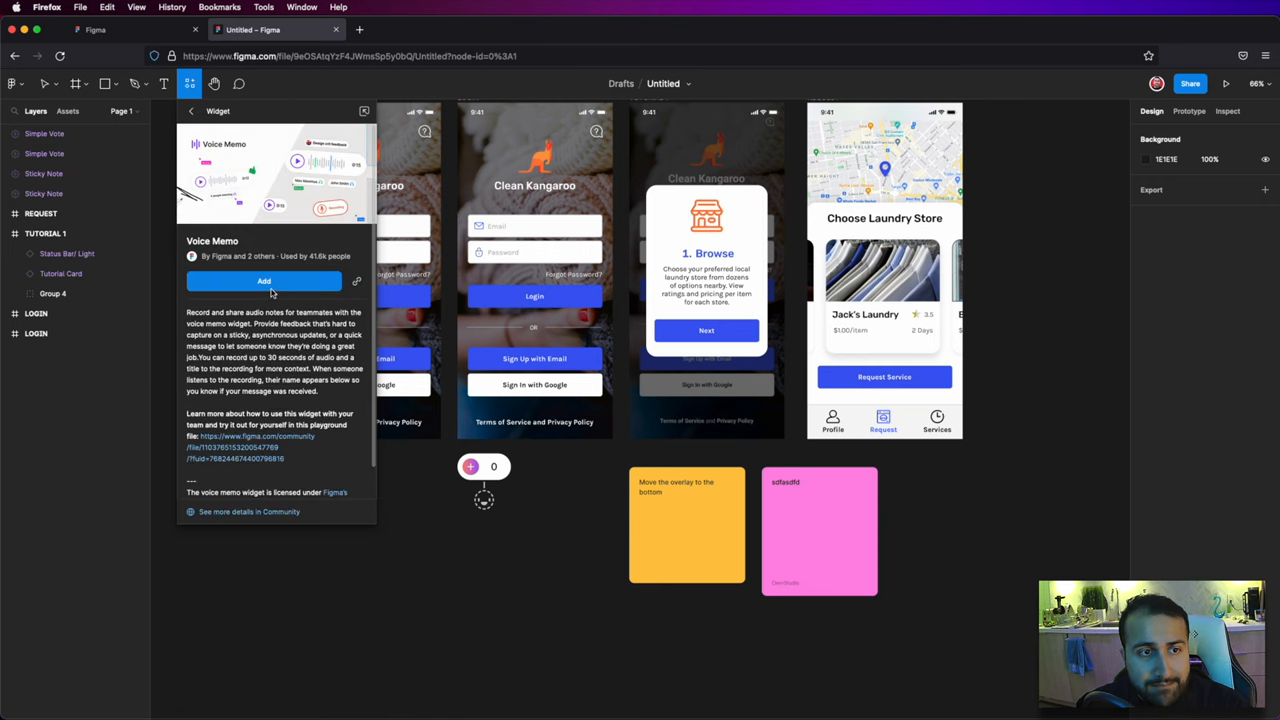
left_click(270, 287)
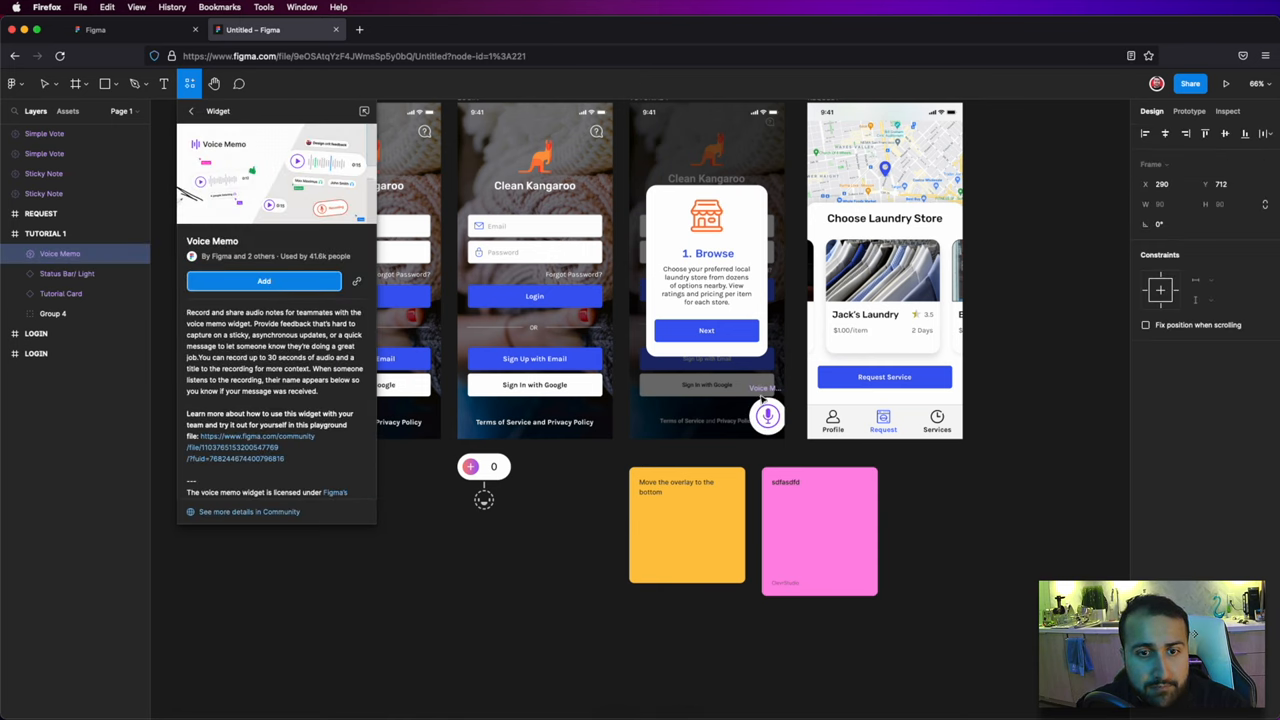
key("Escape")
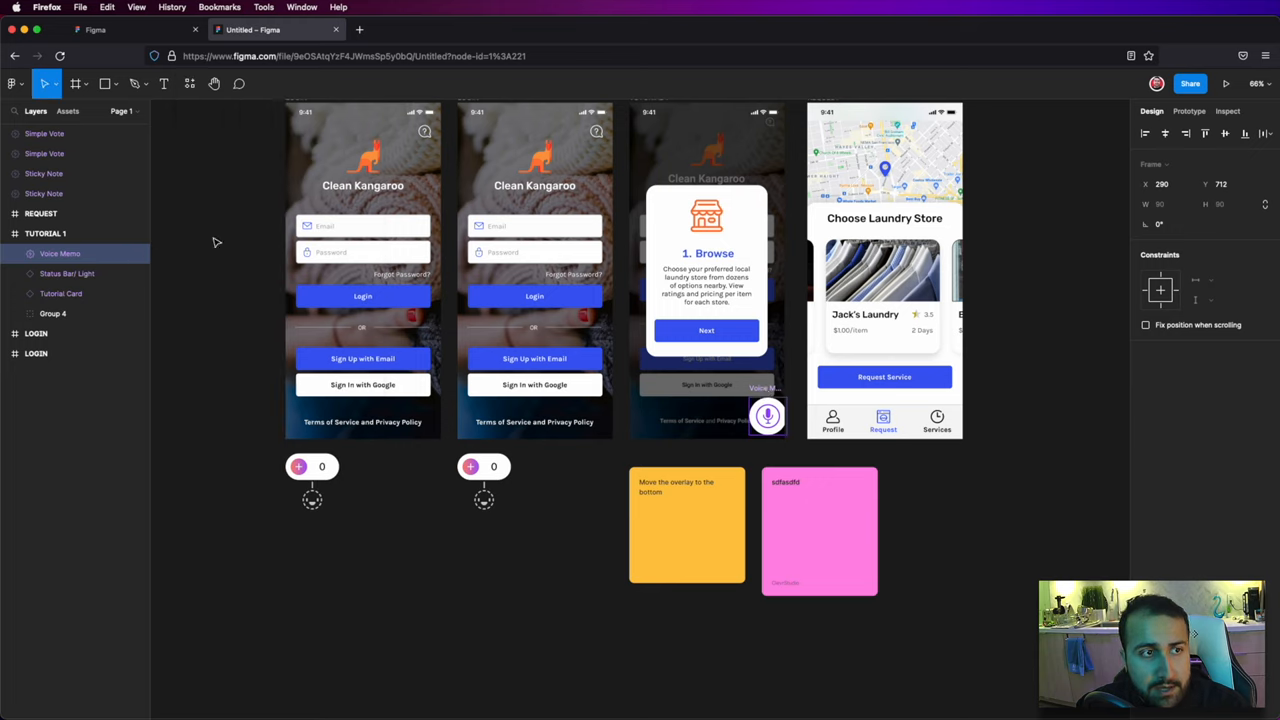
Step: Move Voice Memo out of Tutorial 1 and place it right of the REQUEST screen's top
left_click_drag(89, 256, 89, 205)
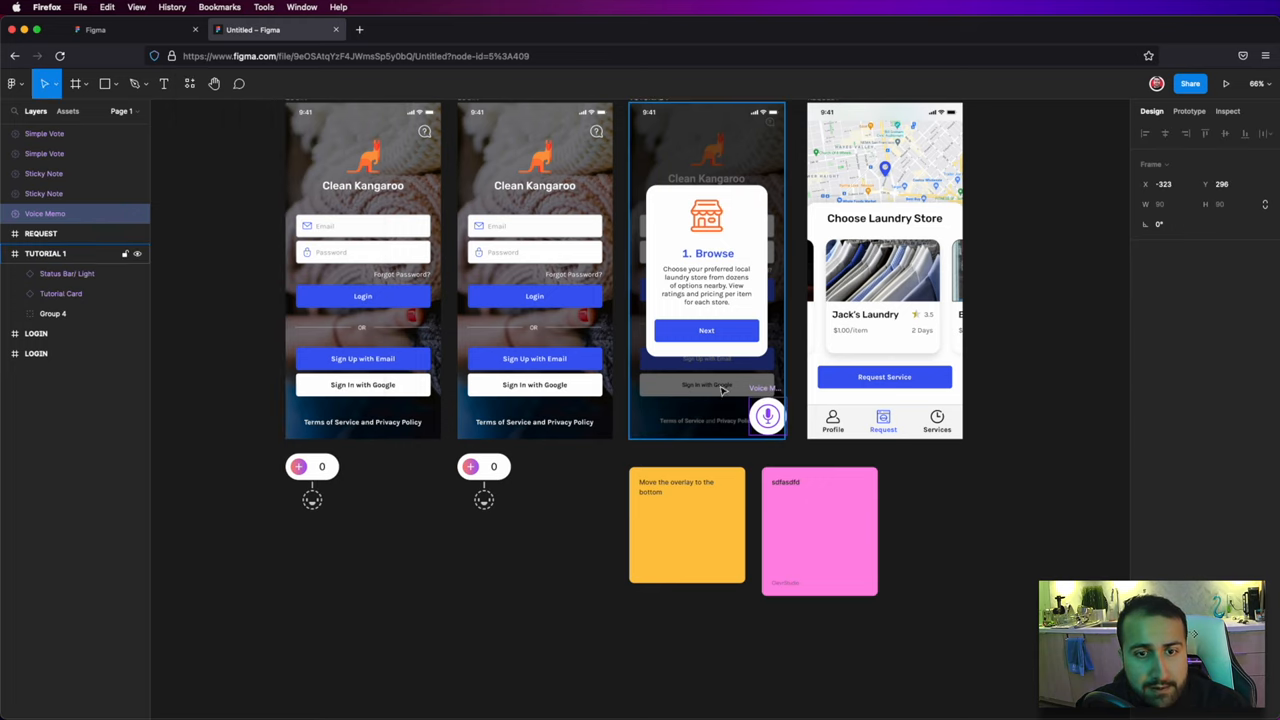
left_click_drag(768, 395, 928, 462)
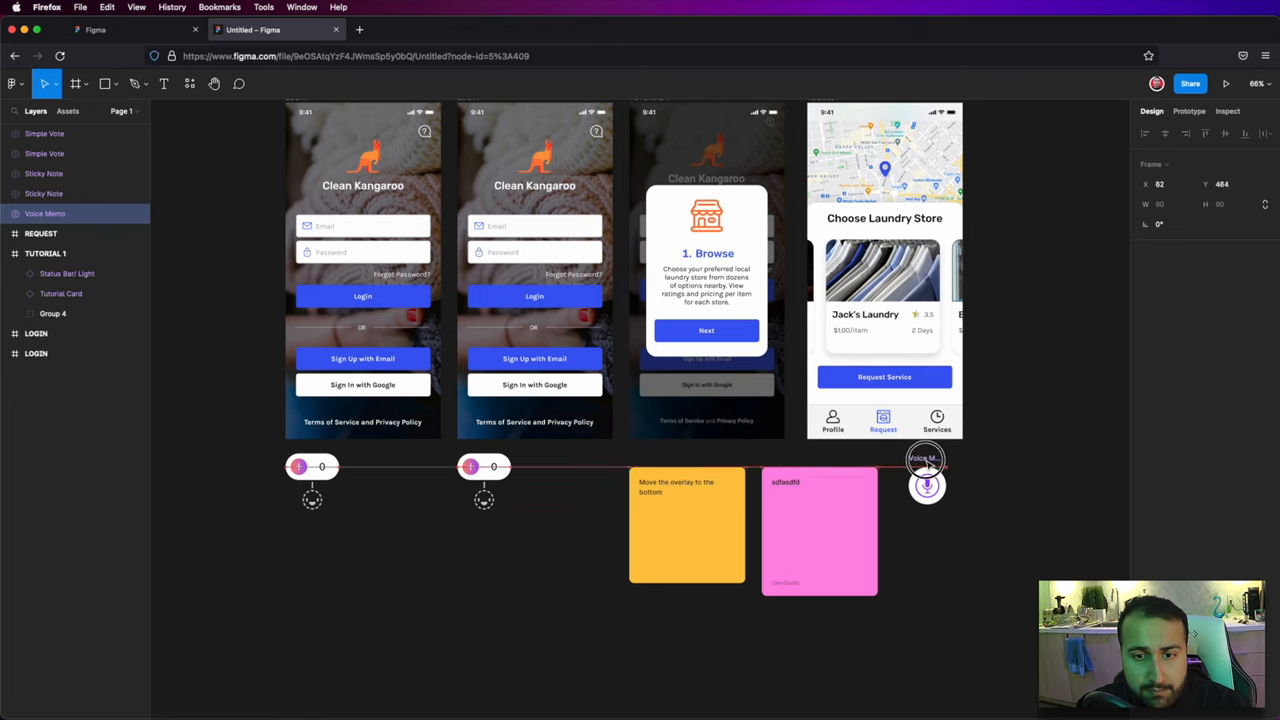
mouse_move(928, 462)
left_mouse_down()
mouse_move(1001, 110)
mouse_move(994, 178)
left_mouse_up()
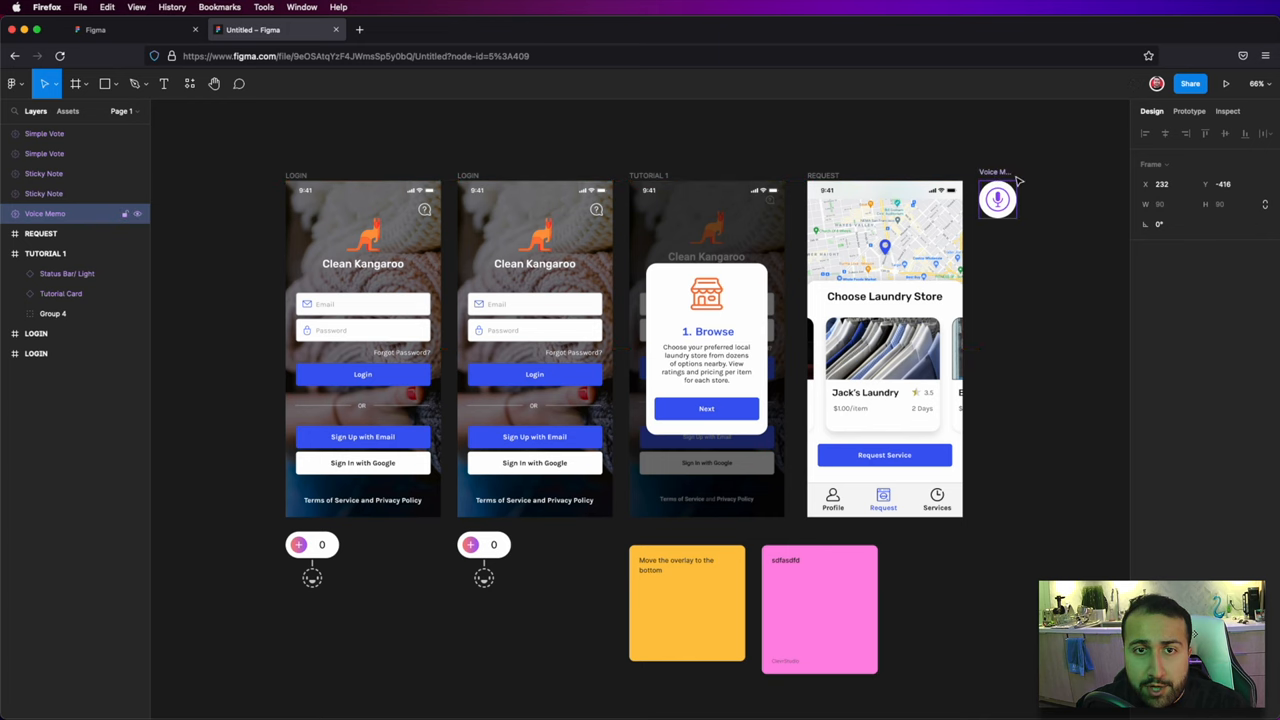
scroll(1018, 180, "down", 1)
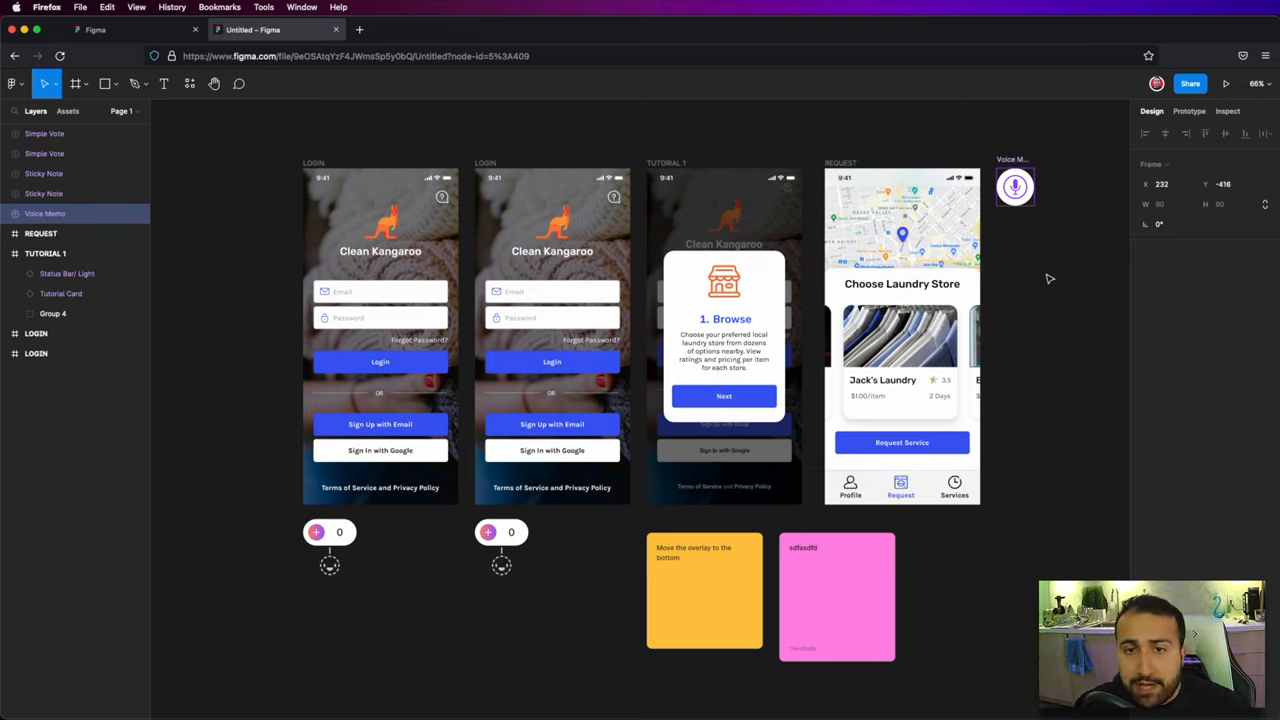
mouse_move(997, 199)
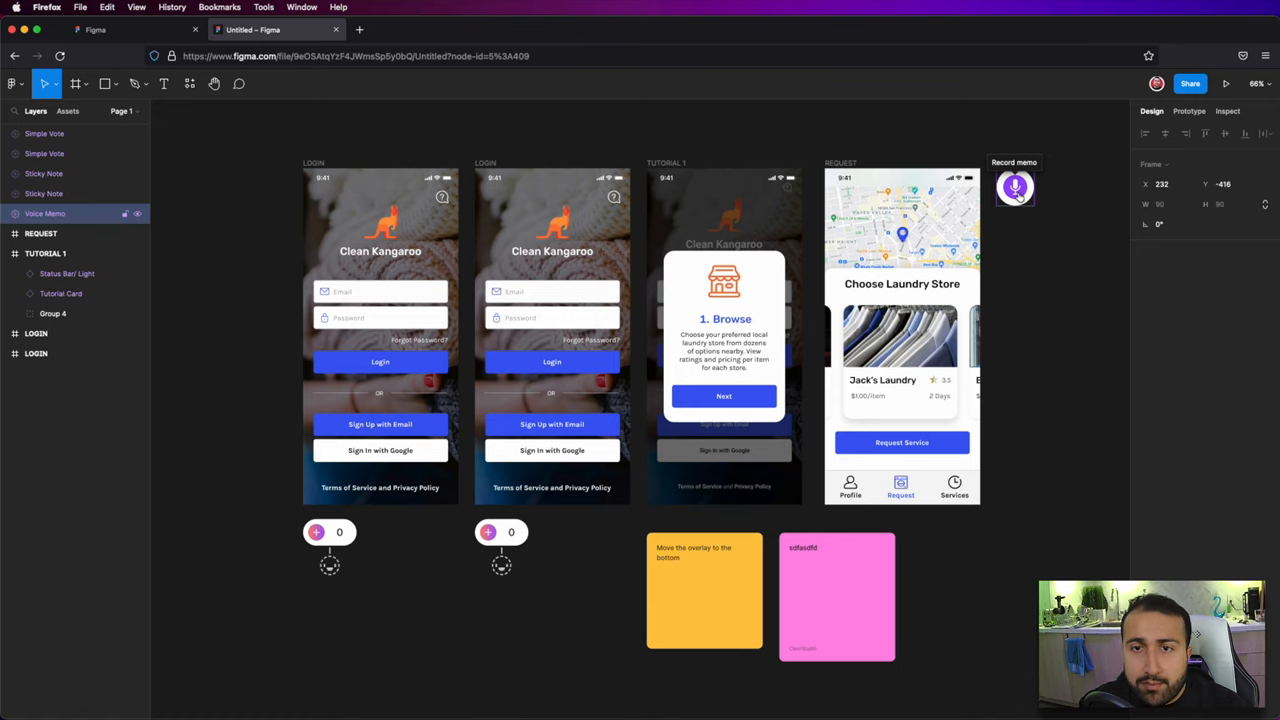
Step: Allow microphone access and record a 16-second clip into the Voice Memo widget
left_click(1017, 190)
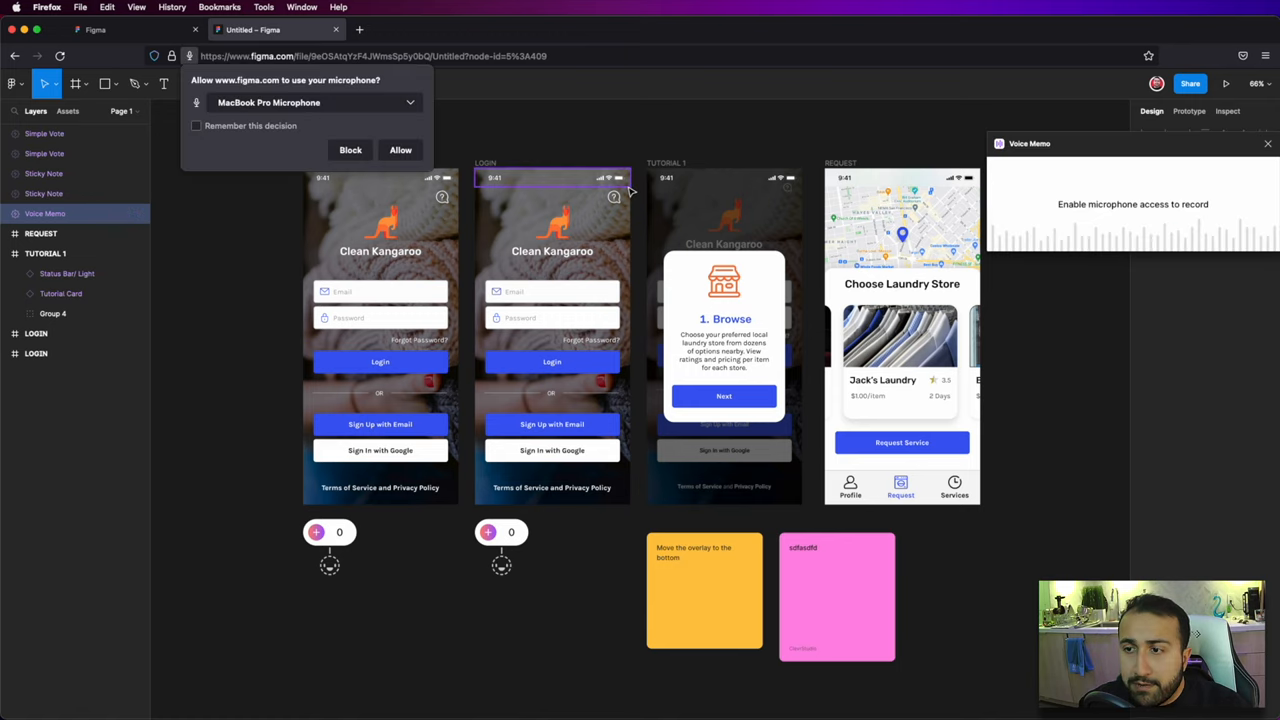
left_click(404, 153)
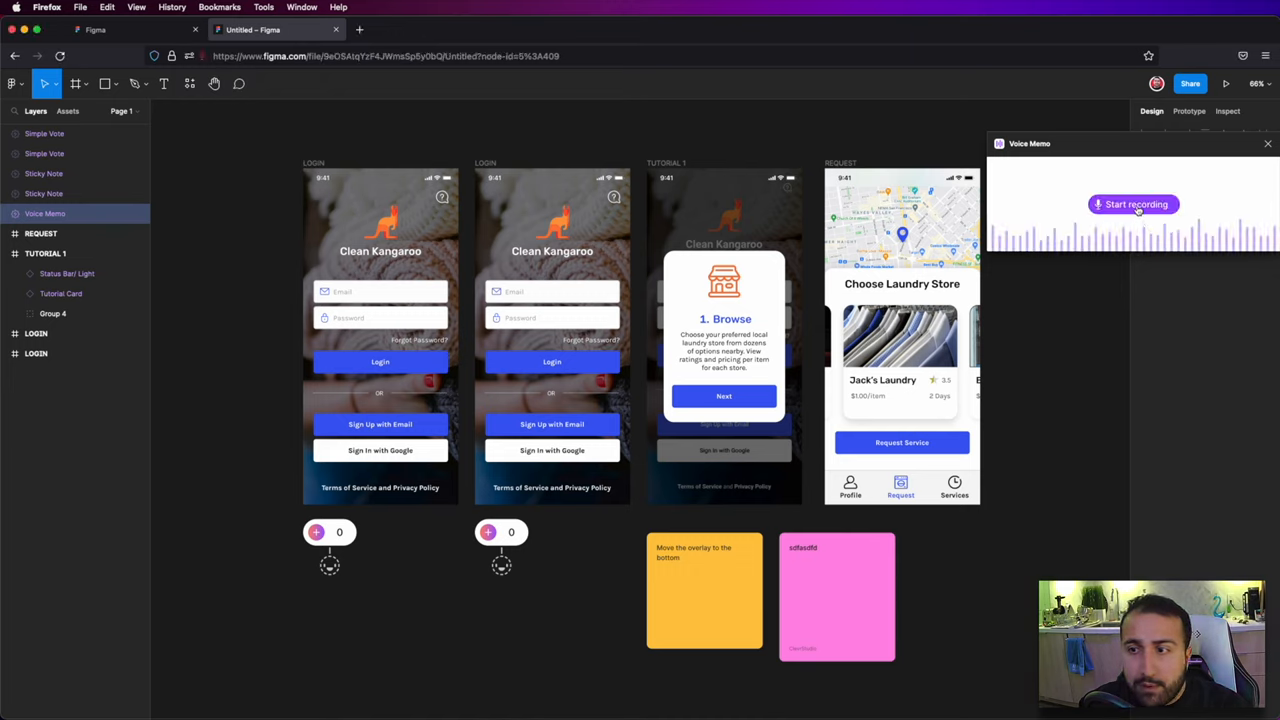
left_click(1136, 204)
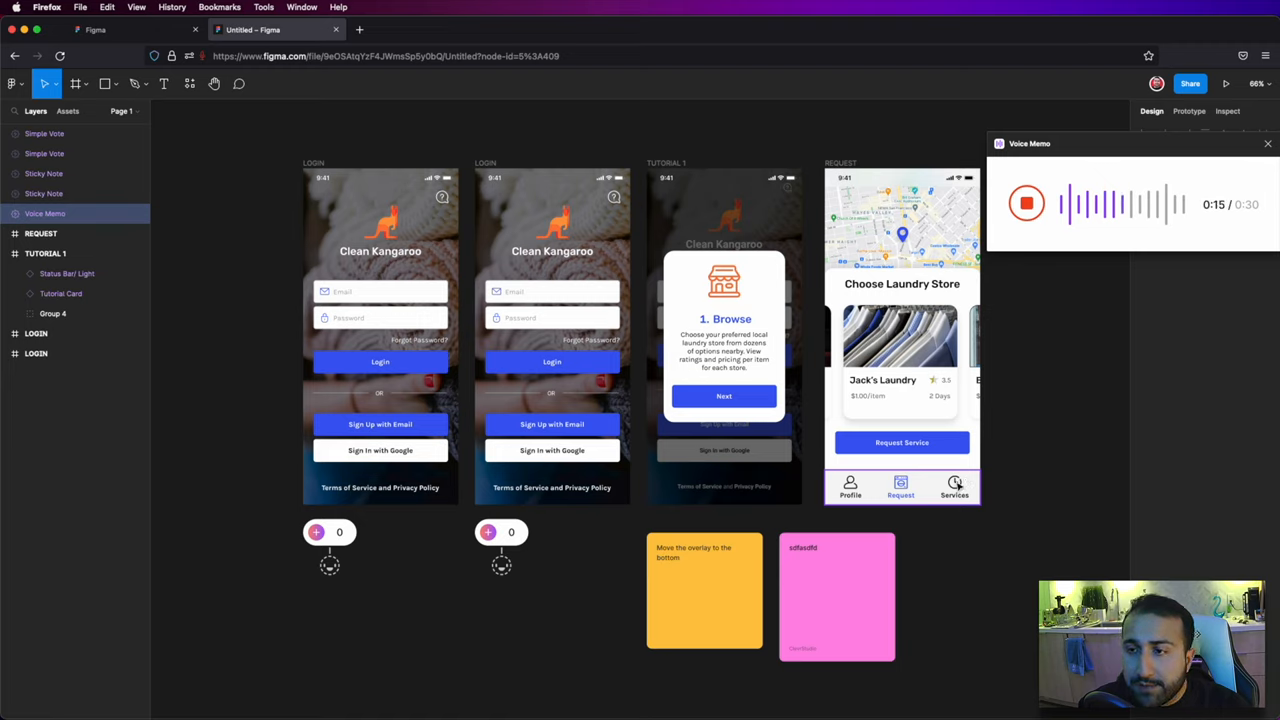
left_click(1026, 204)
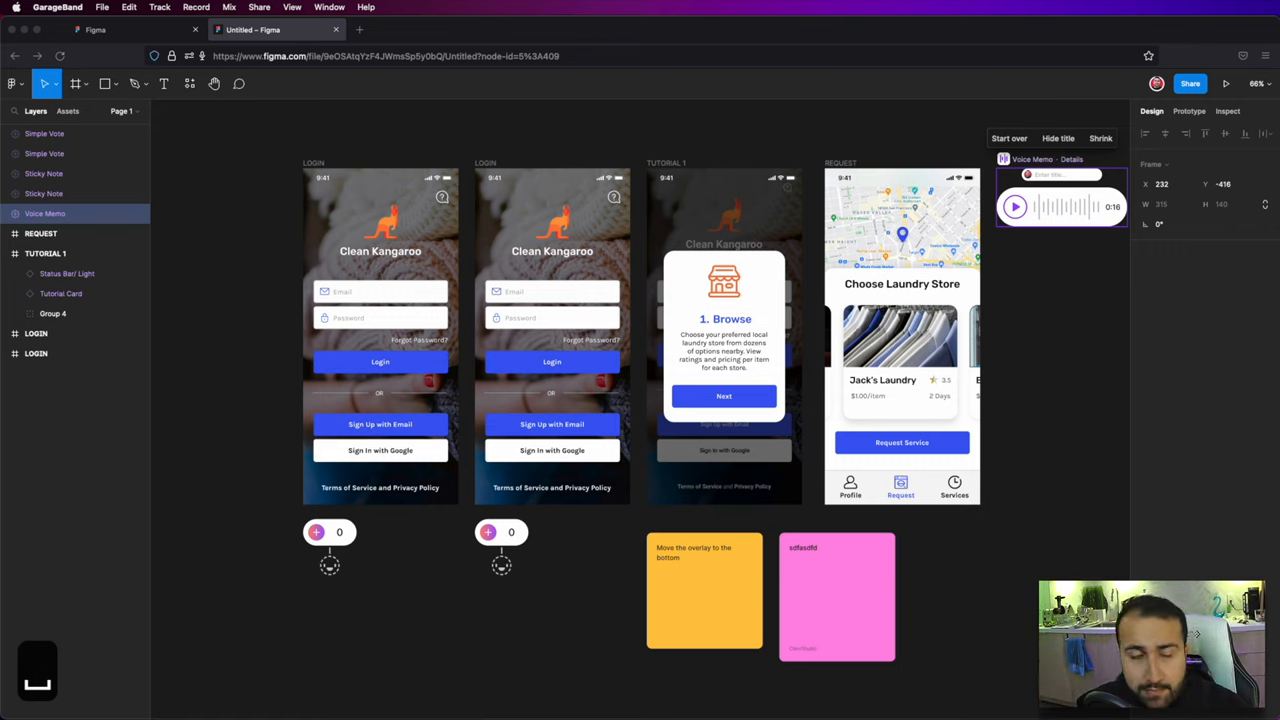
key("r")
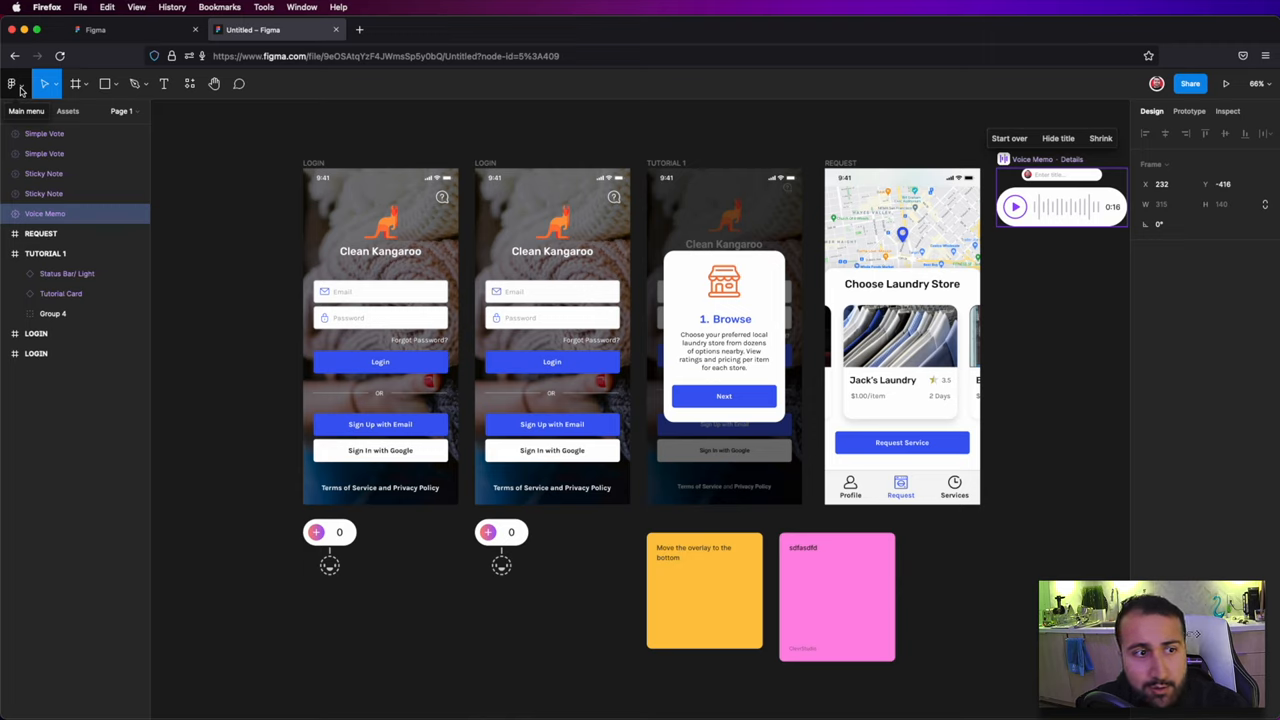
Step: Add the lil todo widget by Jordan Singer from the widget library
left_click(14, 84)
mouse_move(60, 296)
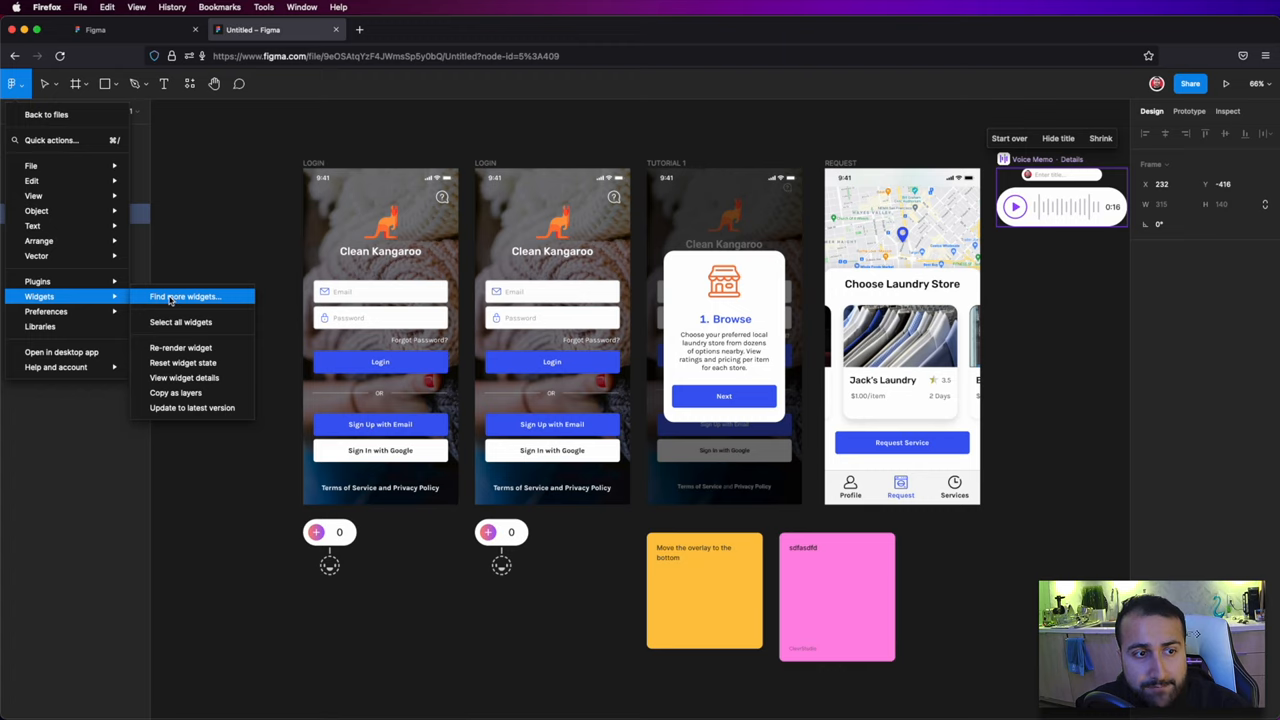
left_click(170, 299)
type("lil")
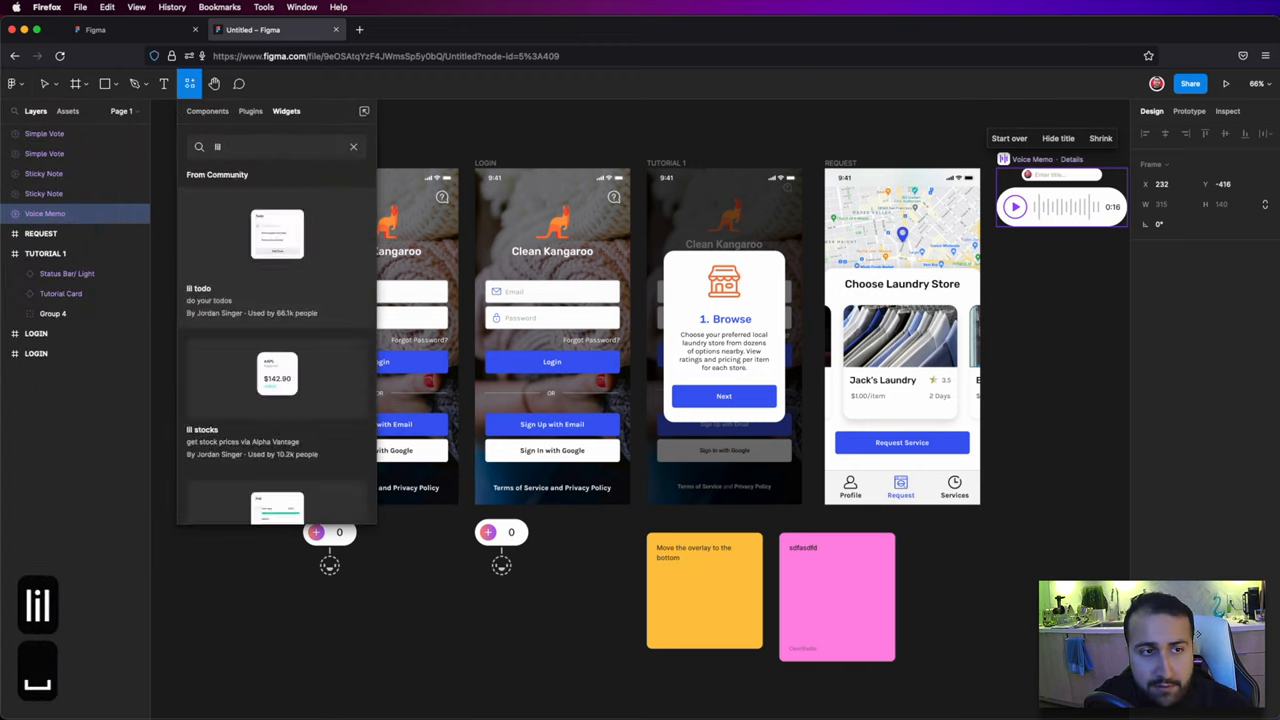
type(" todo")
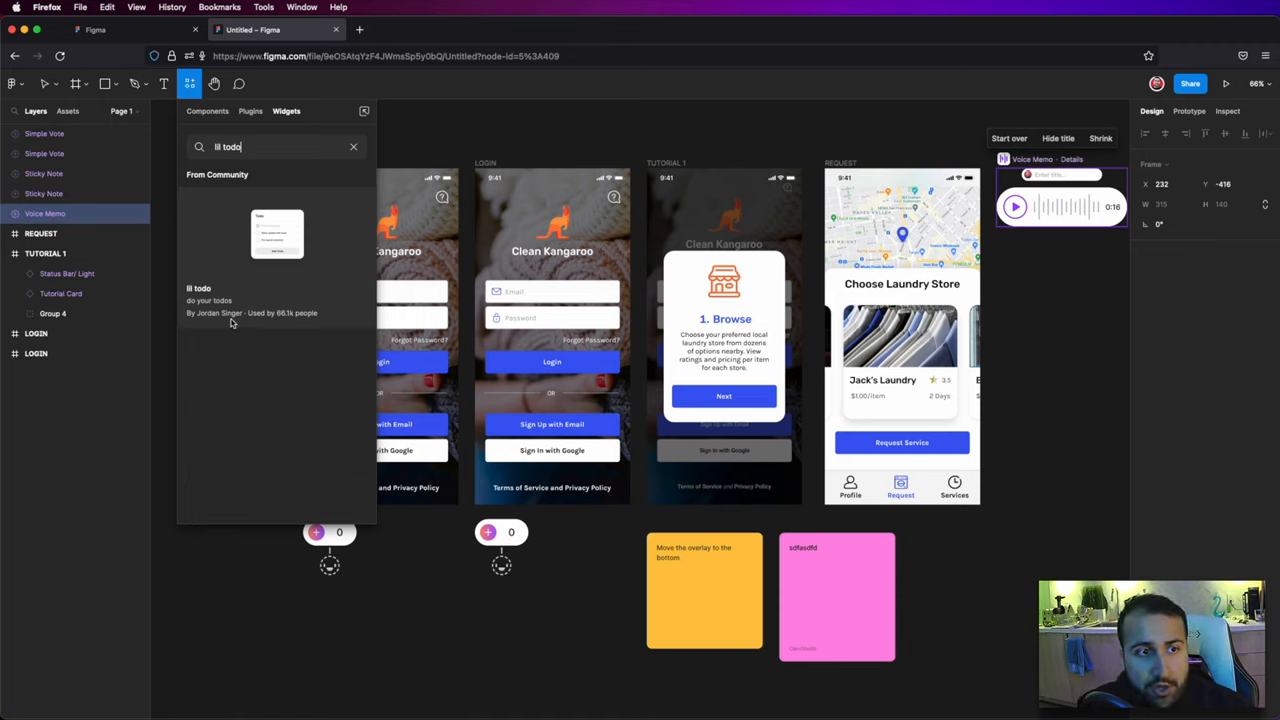
left_click(265, 291)
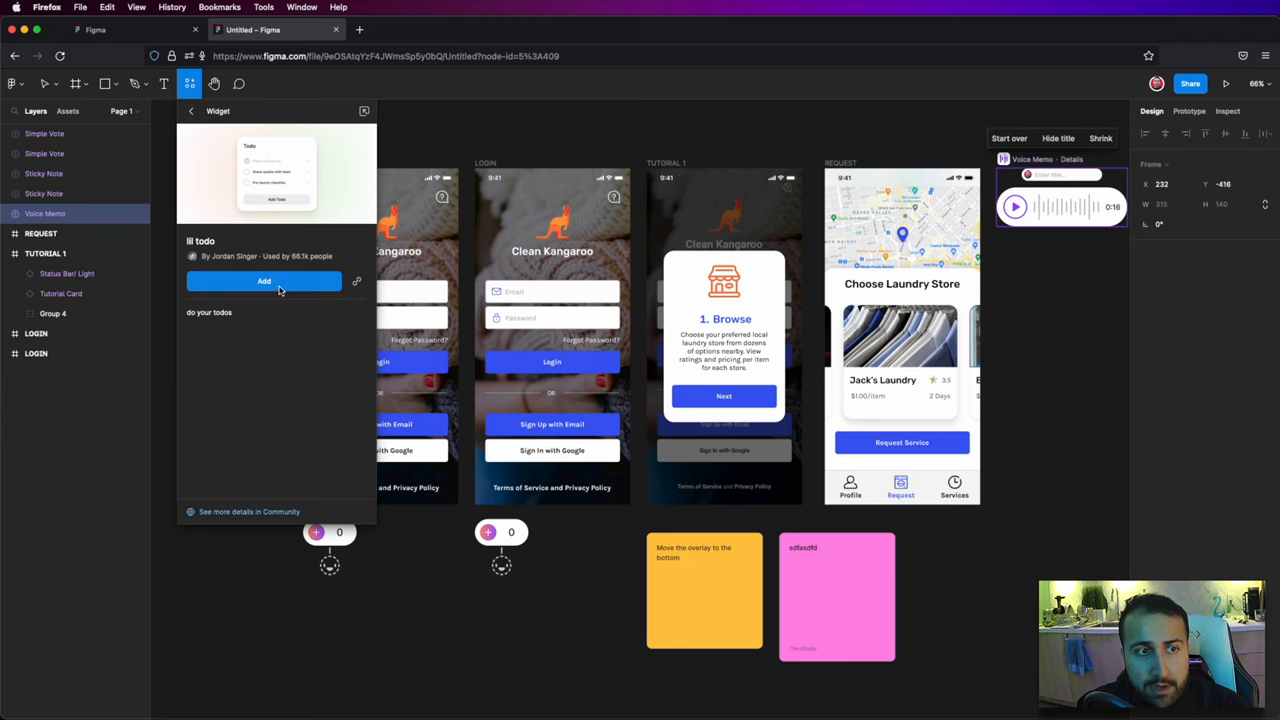
left_click(264, 282)
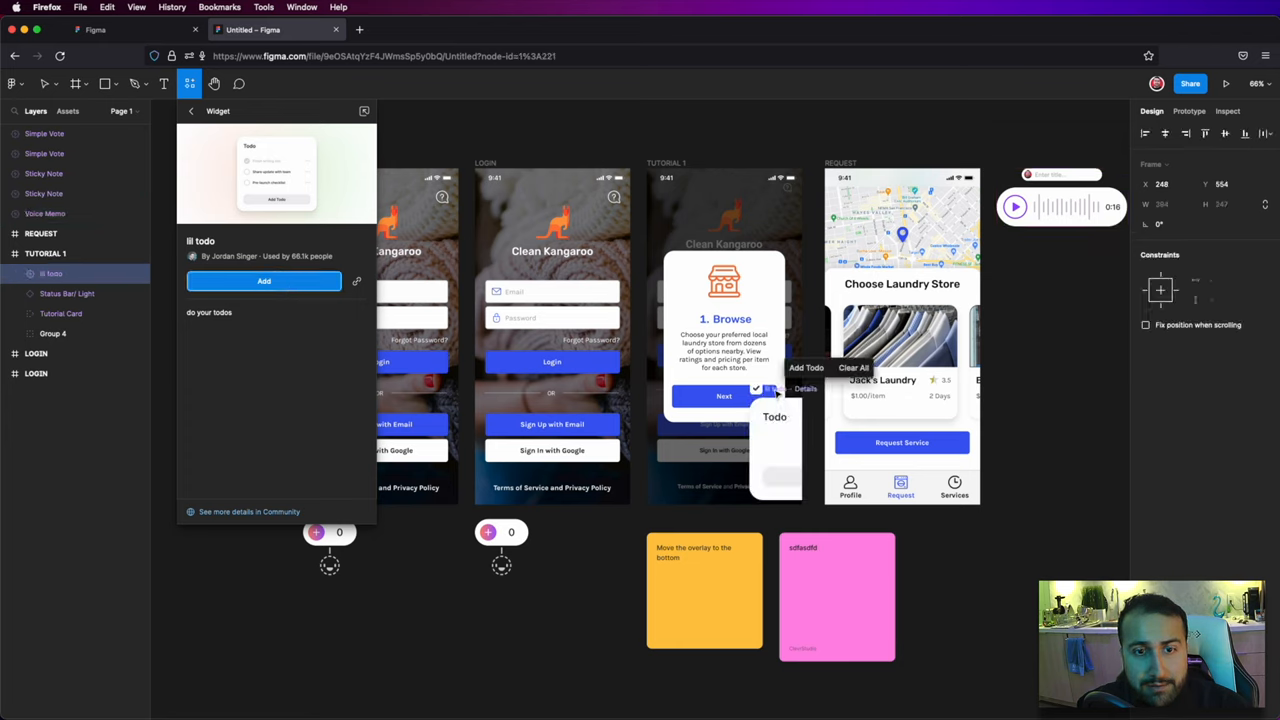
Step: Take the todo widget out of Tutorial 1 and place it below the Request screen
left_click_drag(45, 273, 55, 228)
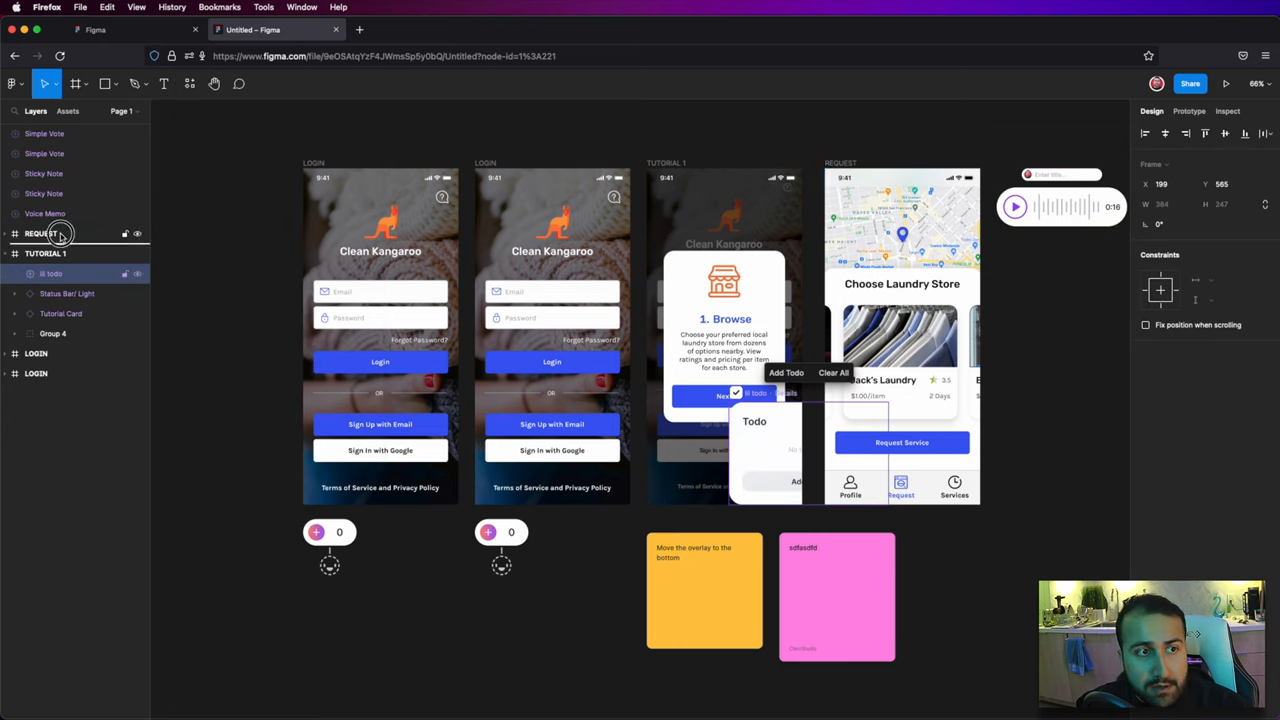
left_click_drag(762, 395, 1000, 509)
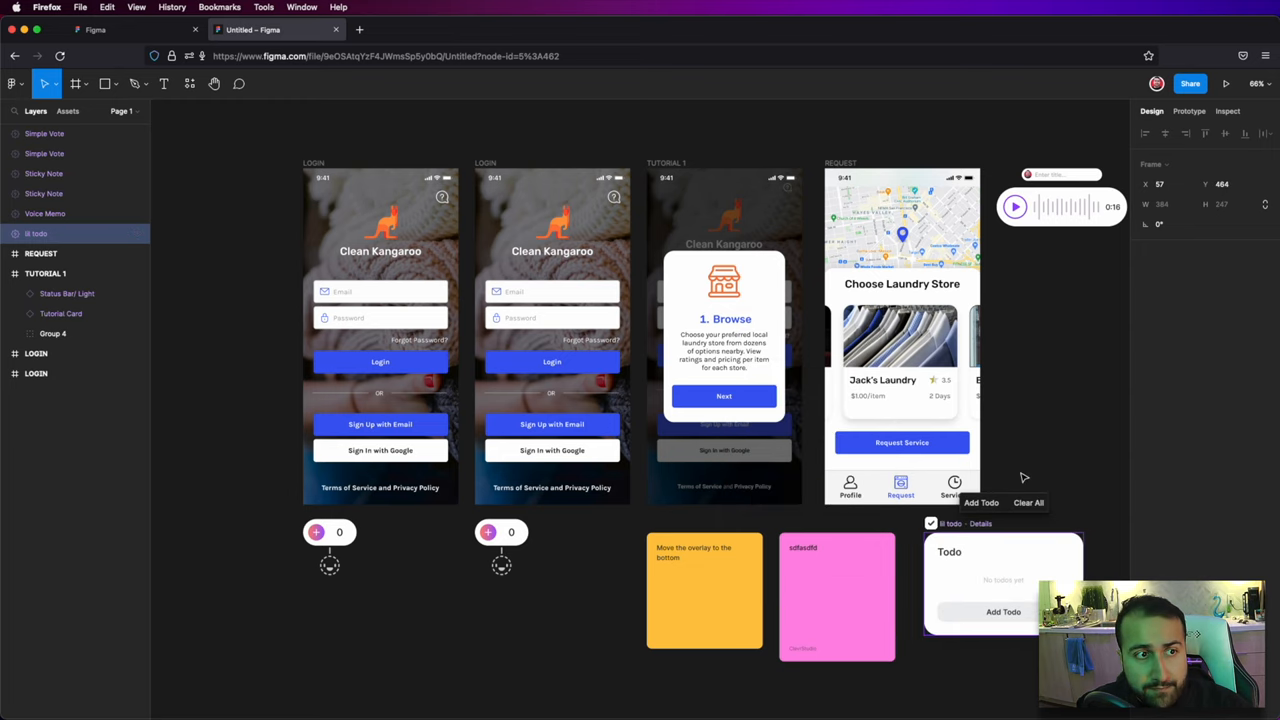
scroll(1000, 509, "down", 2)
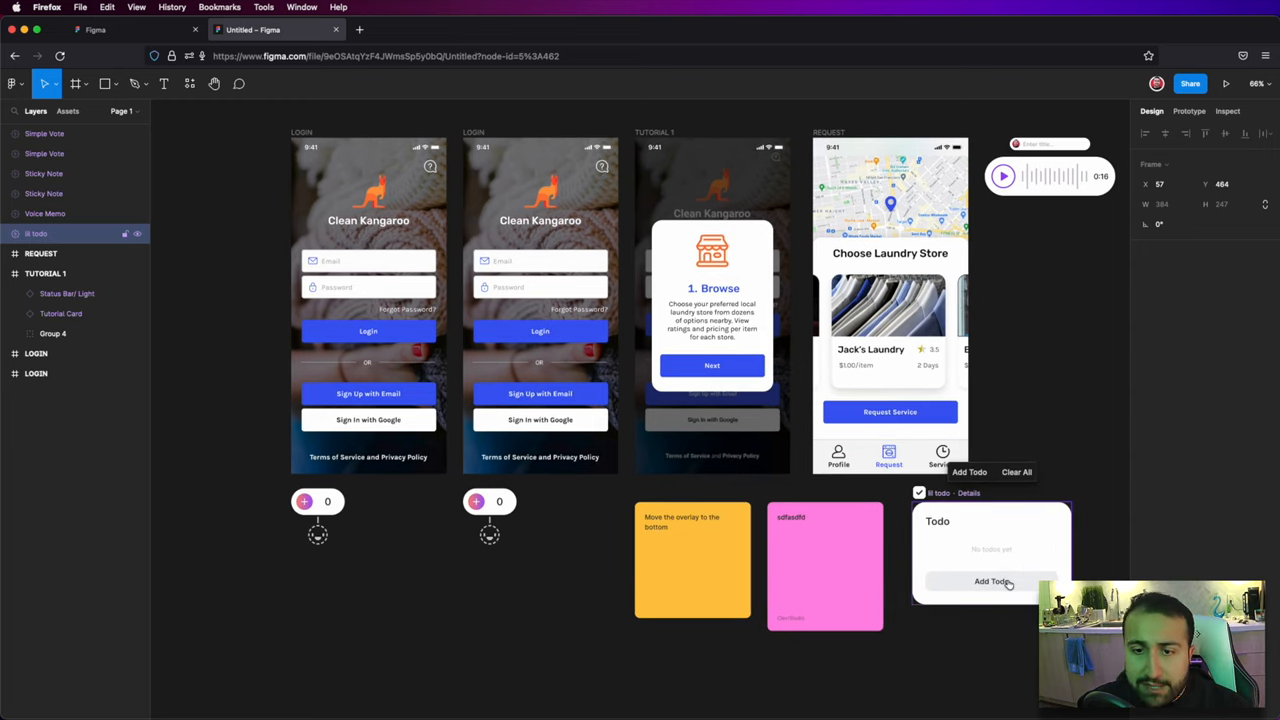
Step: Add the todos 'Clean up design system' and 'Create tablet version' to the widget
left_click(995, 604)
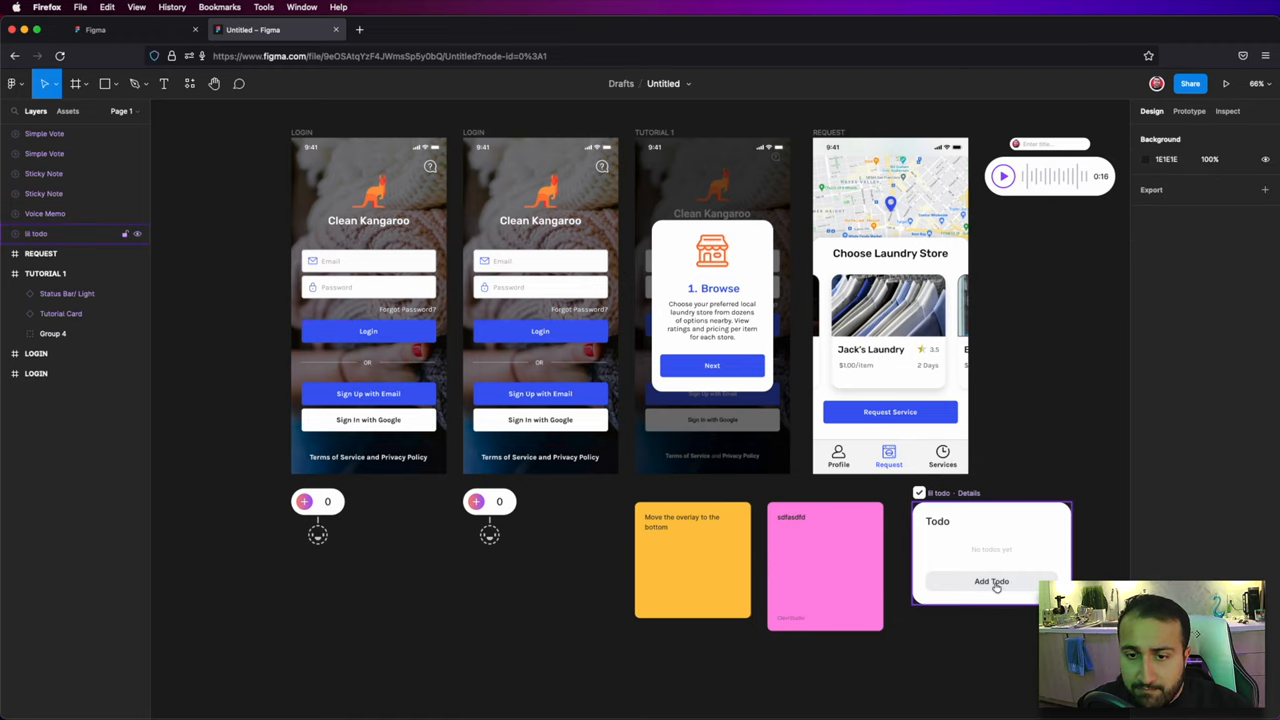
left_click(992, 581)
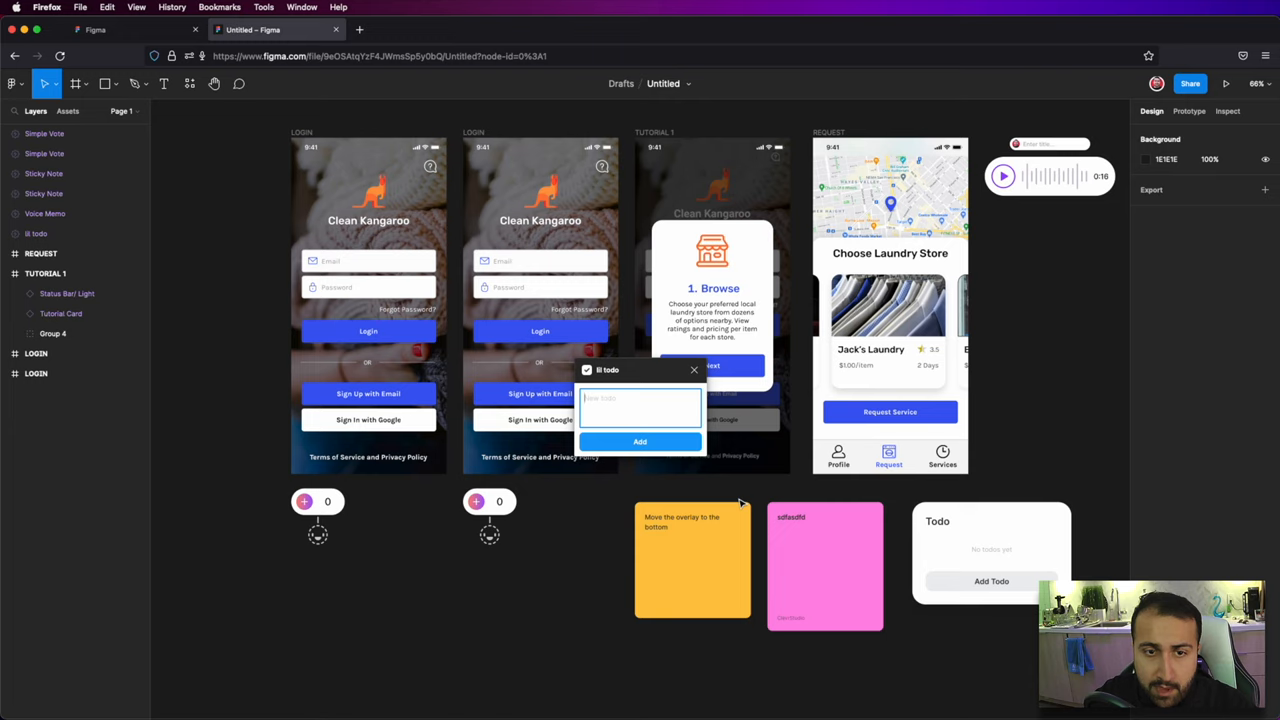
type("Clean up")
key("BackSpace")
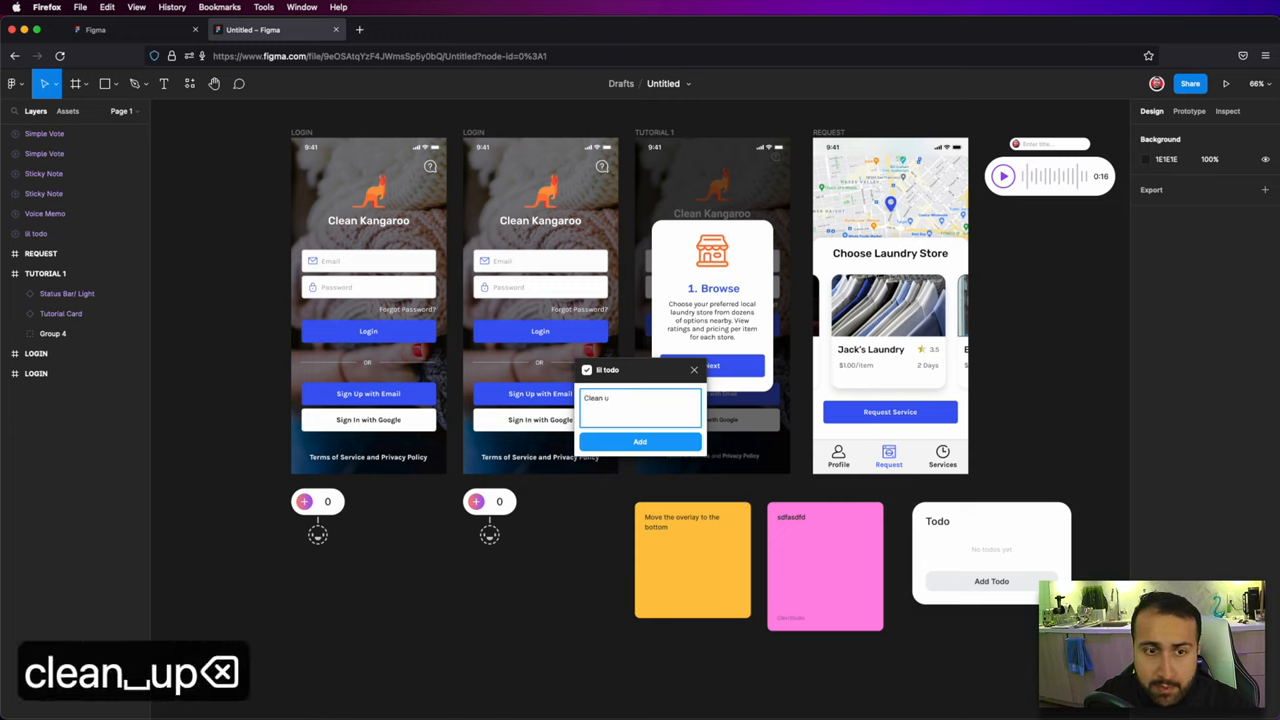
type("p design system")
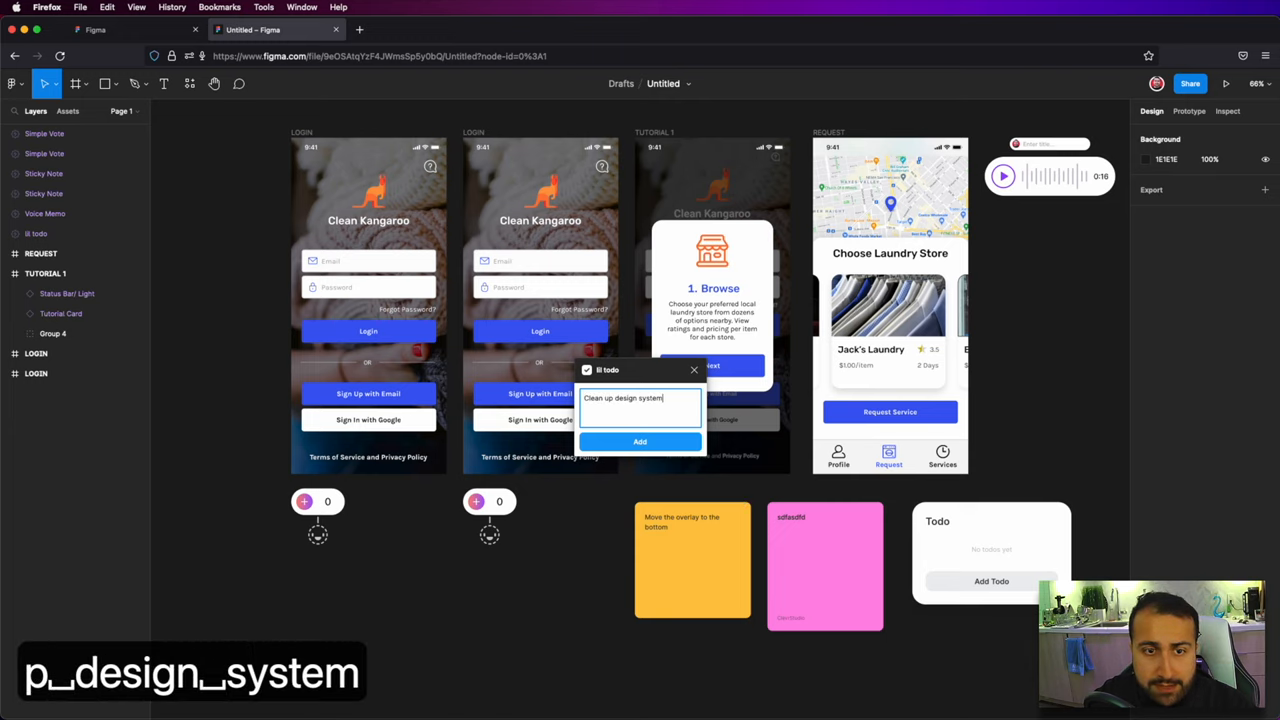
left_click(640, 441)
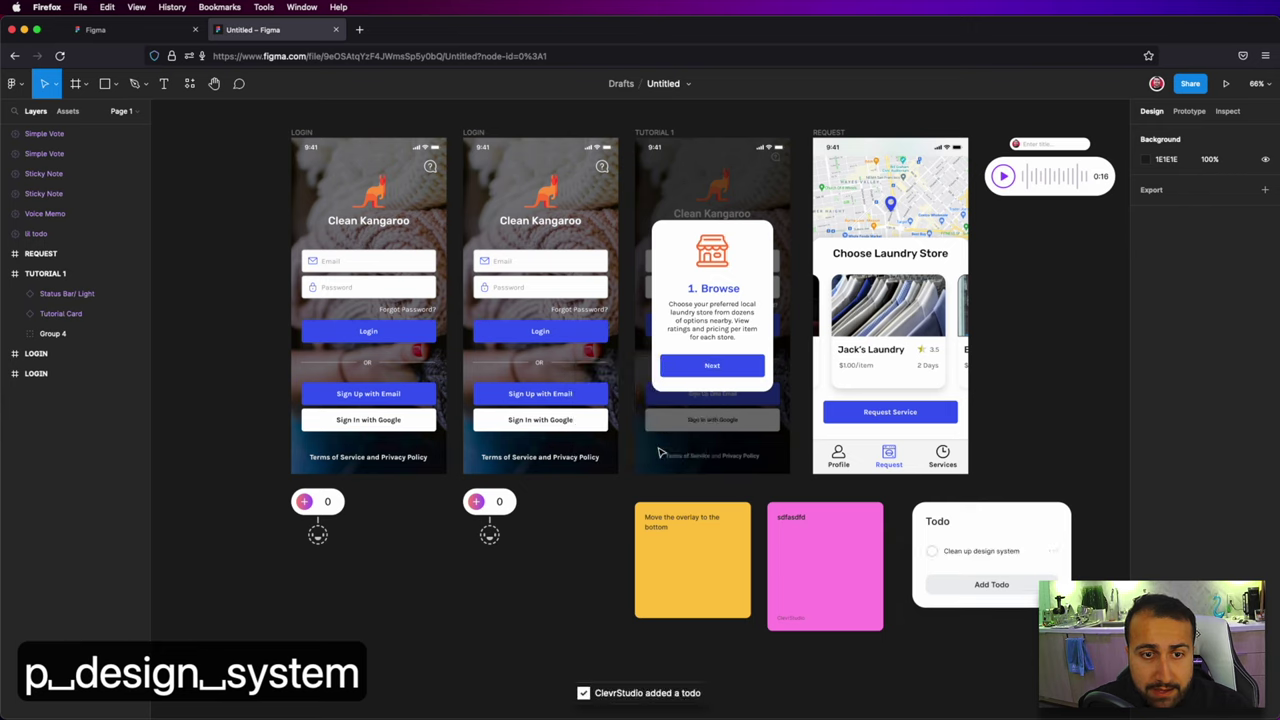
left_click(980, 586)
type("Create ")
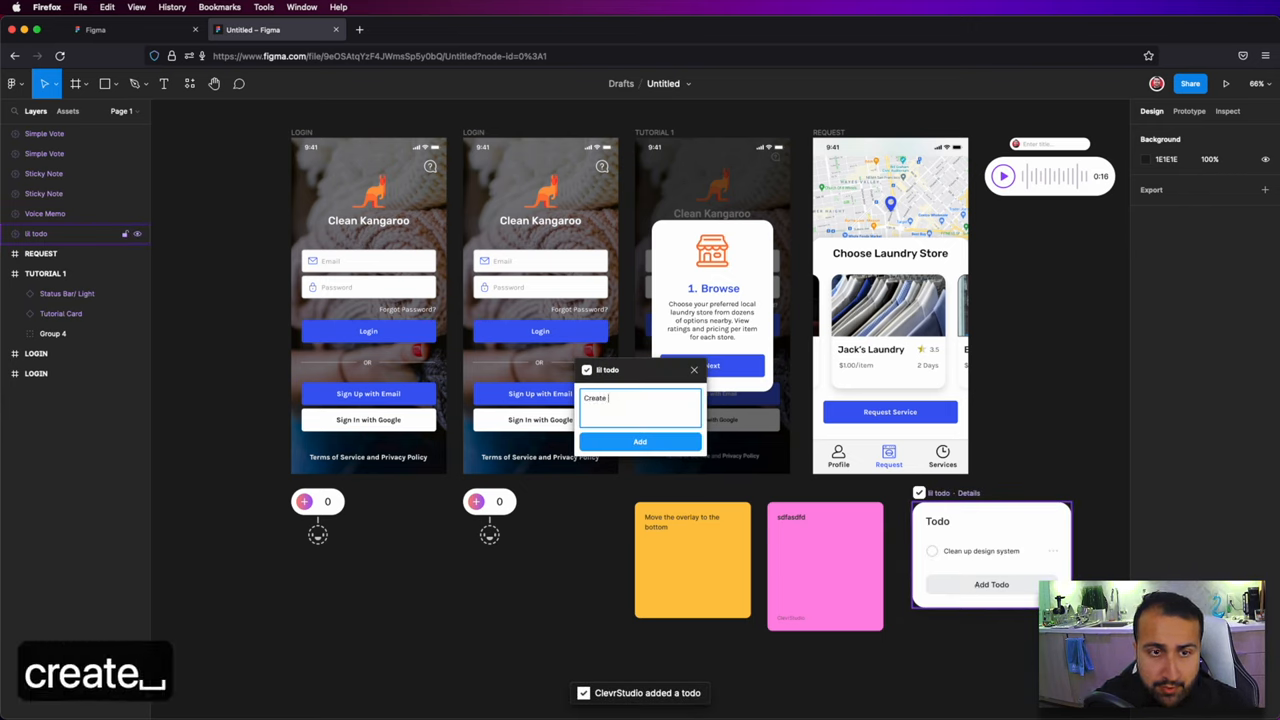
type("tablet version")
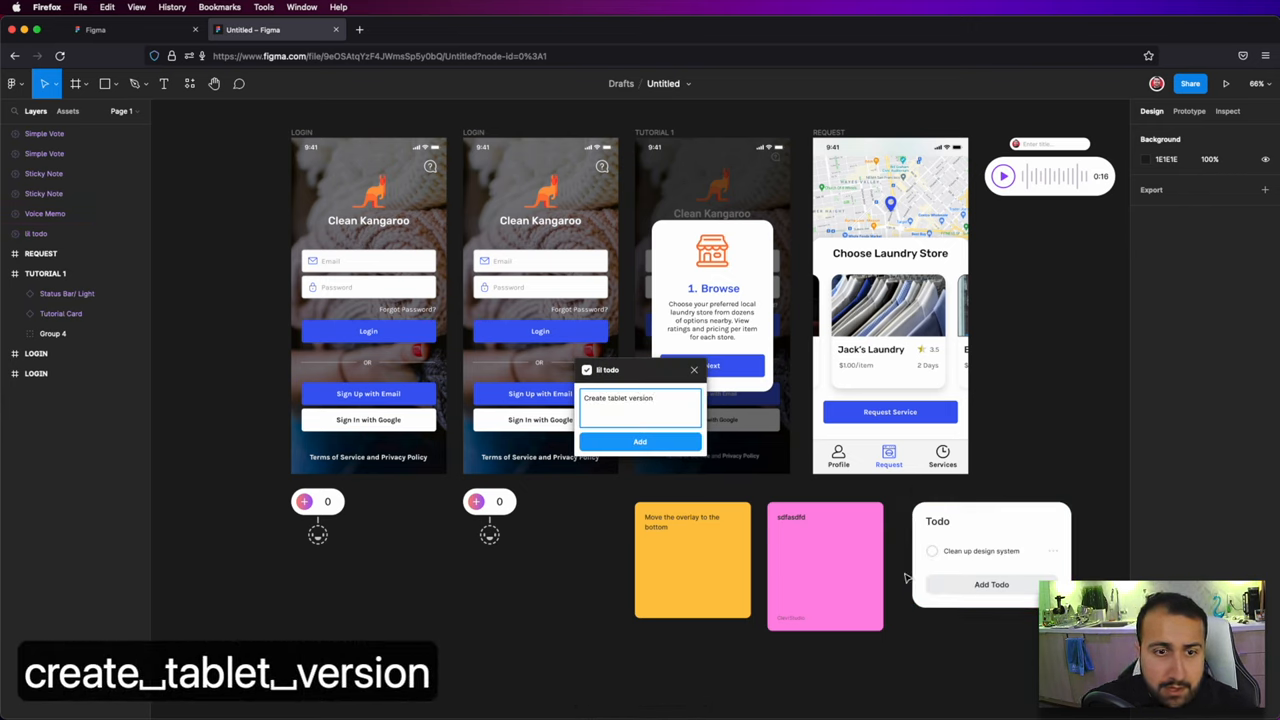
key("Return")
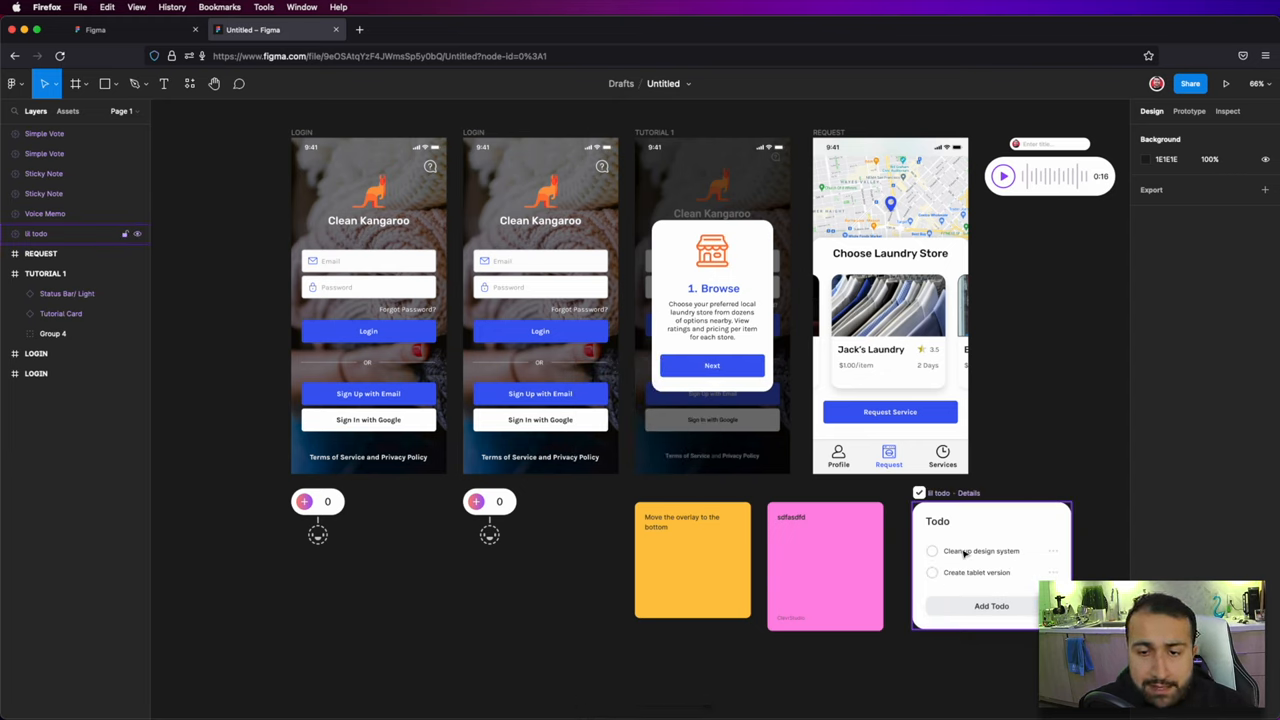
Step: Mark Clean up design system done, delete Create tablet version, and select the widget
left_click(933, 551)
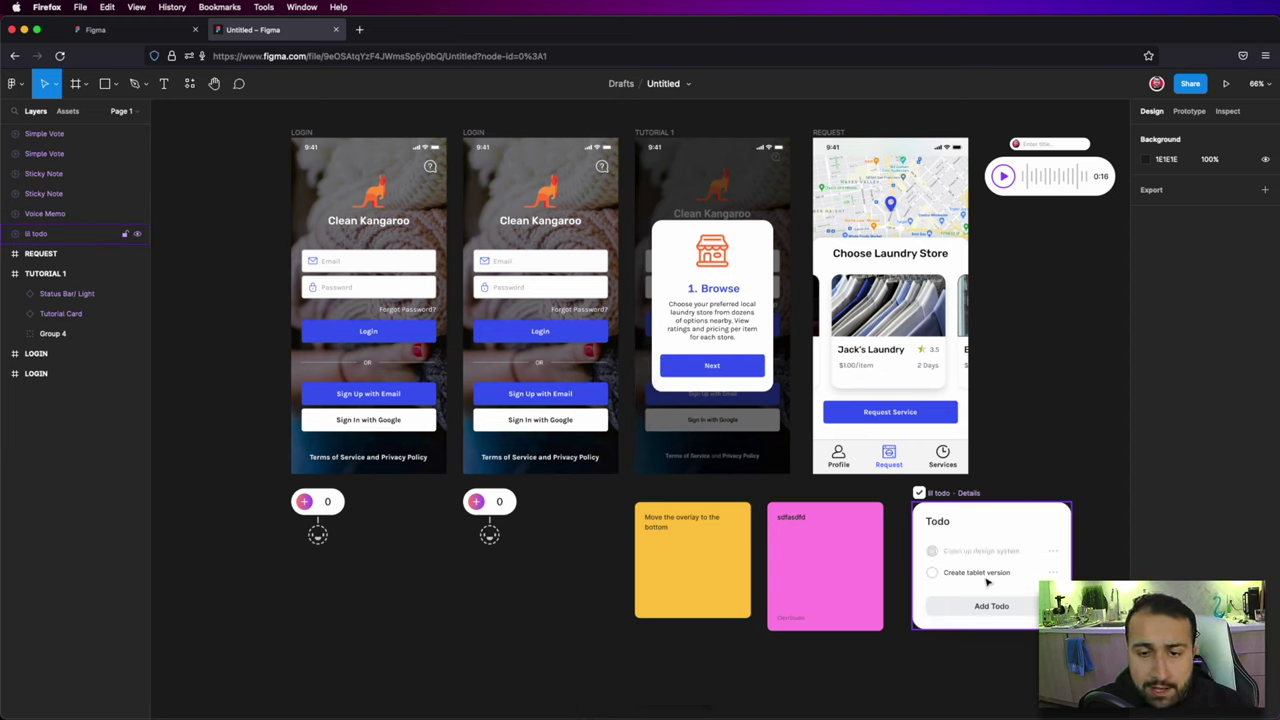
left_click(1058, 575)
left_click(640, 464)
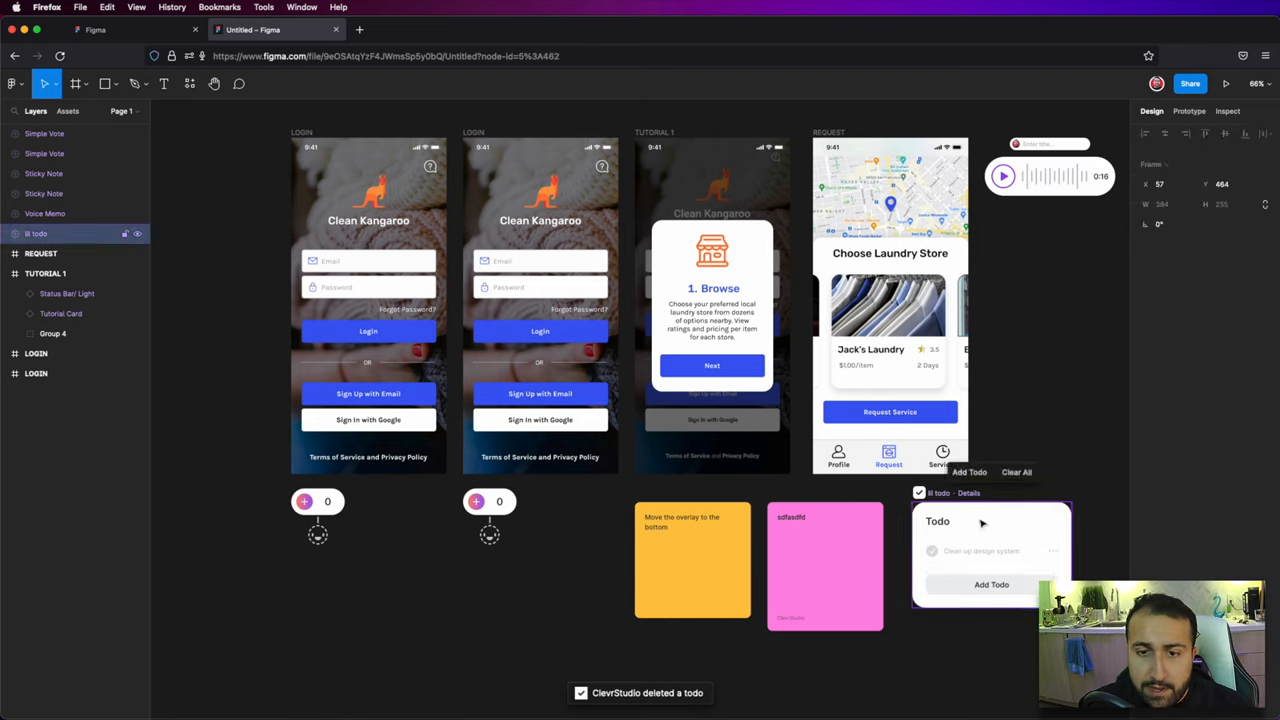
left_click(984, 526)
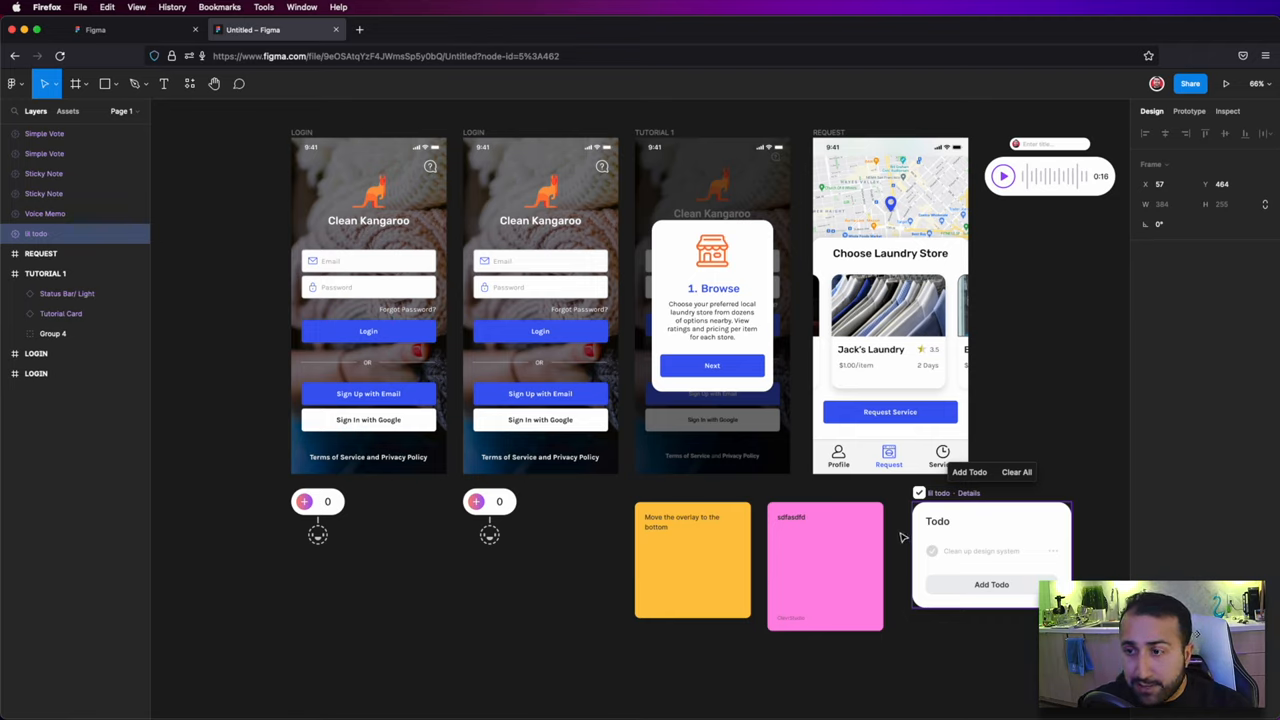
Step: Delete the selected todo widget from the canvas
key("BackSpace")
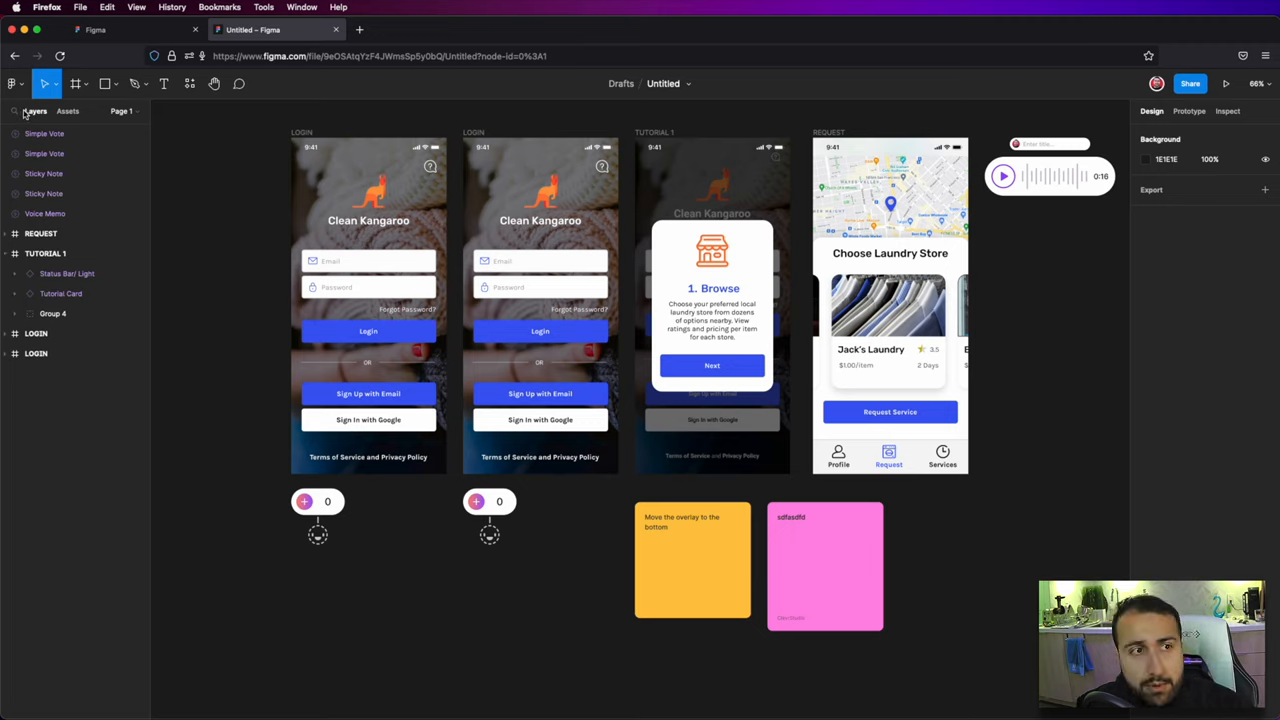
Step: Add the Navigate widget by Emin Sinani and move it below the Request screen
left_click(12, 83)
mouse_move(40, 296)
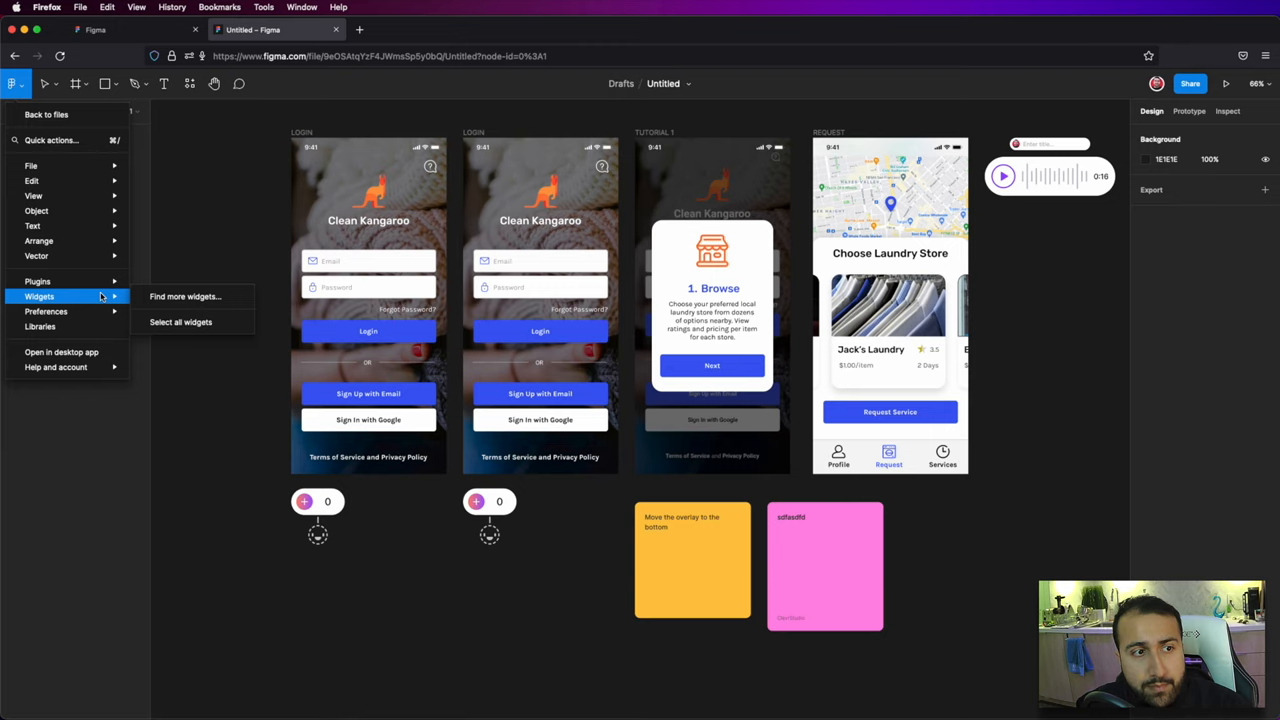
left_click(200, 297)
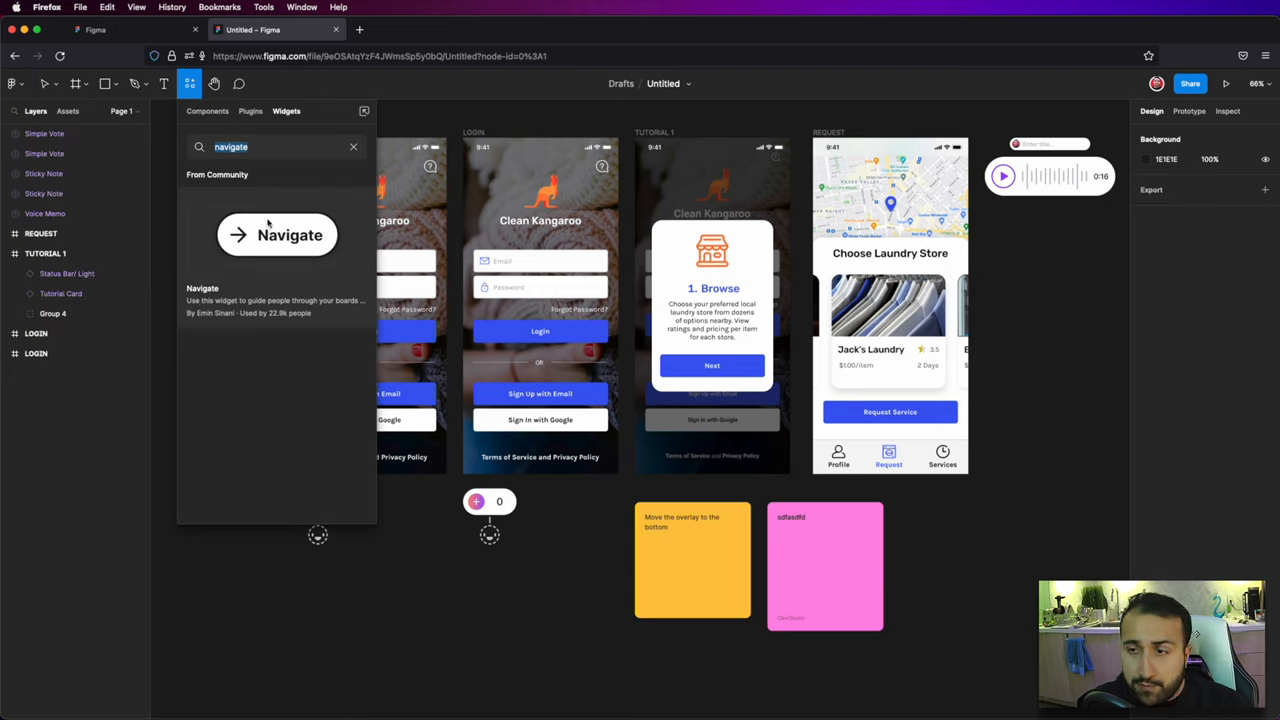
left_click(230, 293)
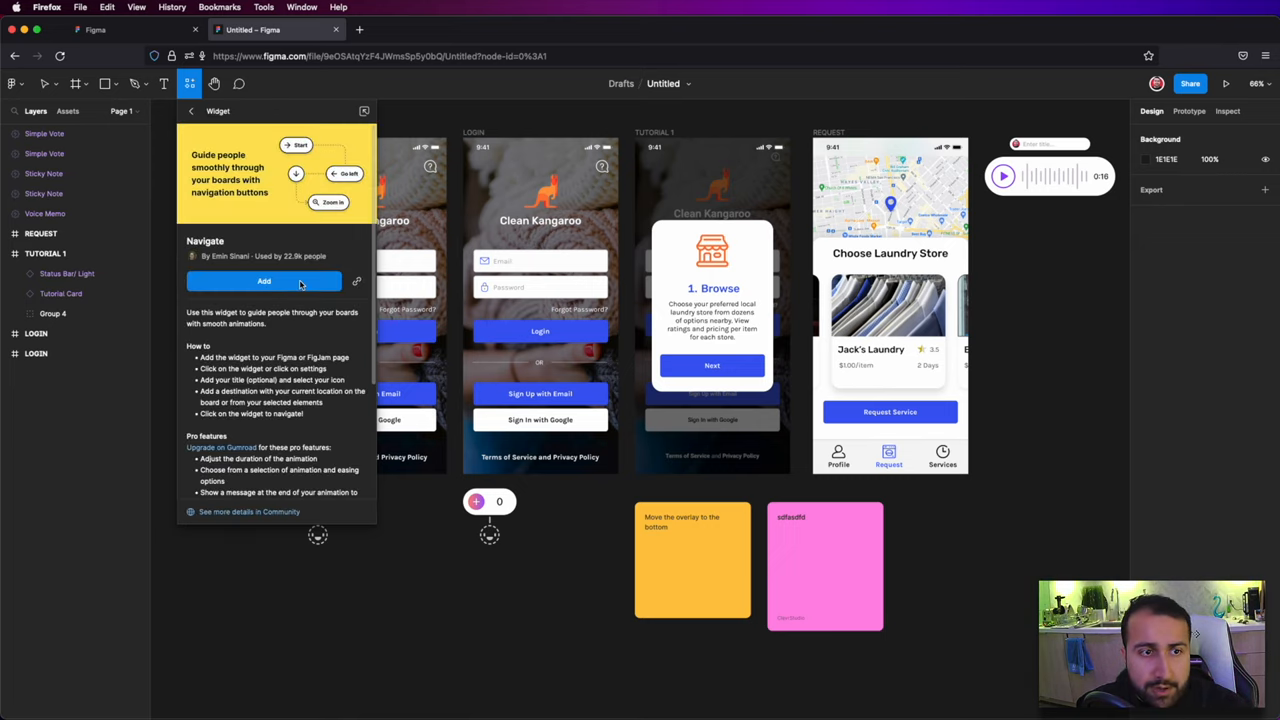
left_click(299, 284)
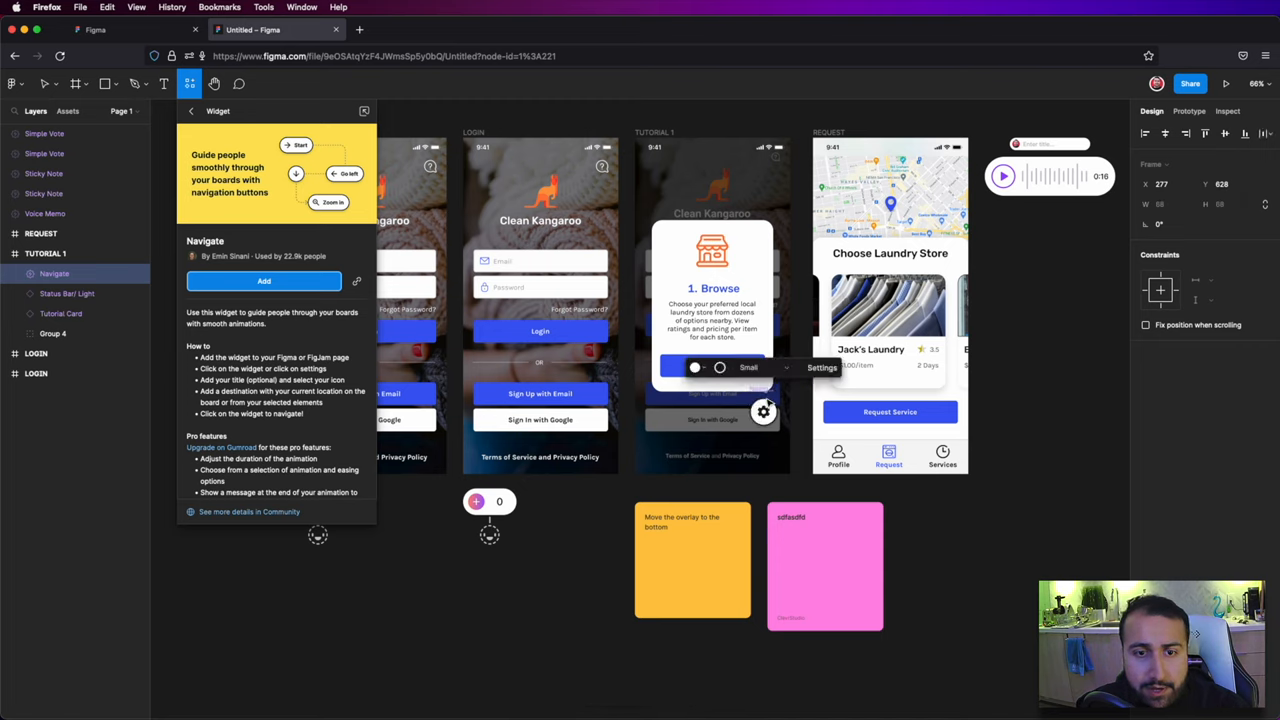
left_click_drag(765, 410, 912, 512)
Step: Nudge the REQUEST frame right and try arrow directions, settling on a right arrow
left_click(914, 516)
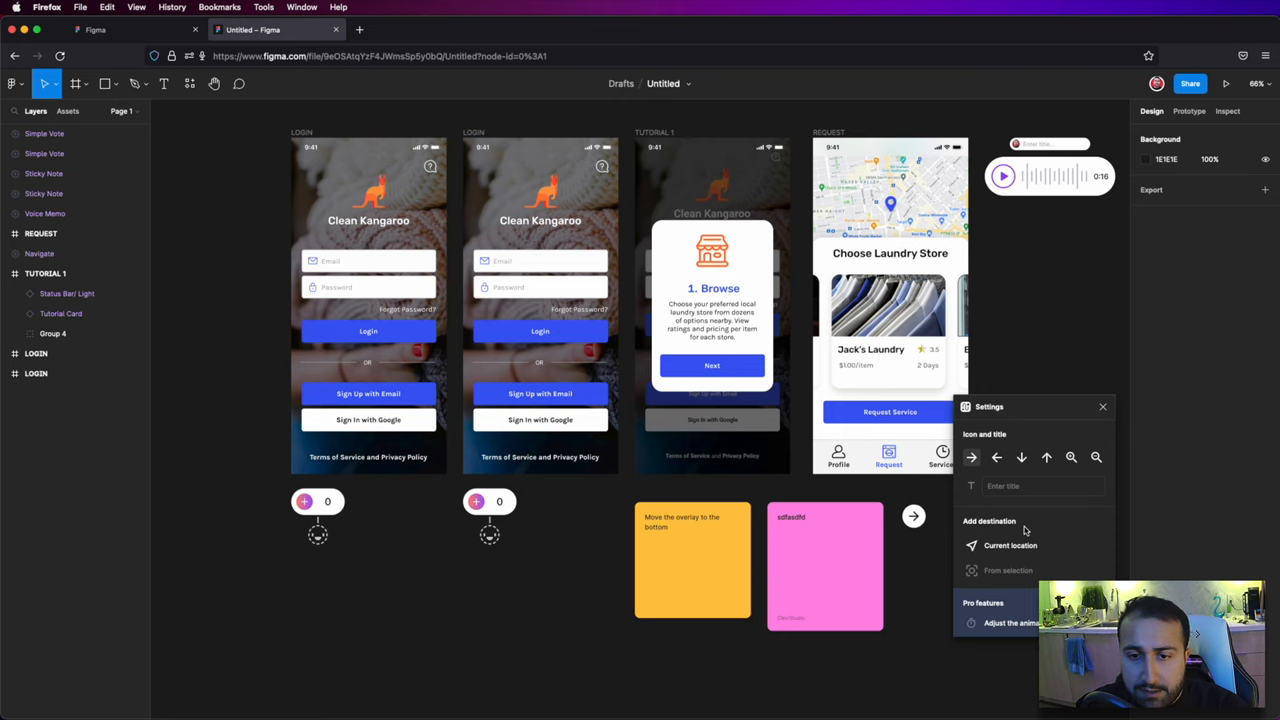
scroll(1024, 528, "down", 4)
scroll(1023, 529, "up", 4)
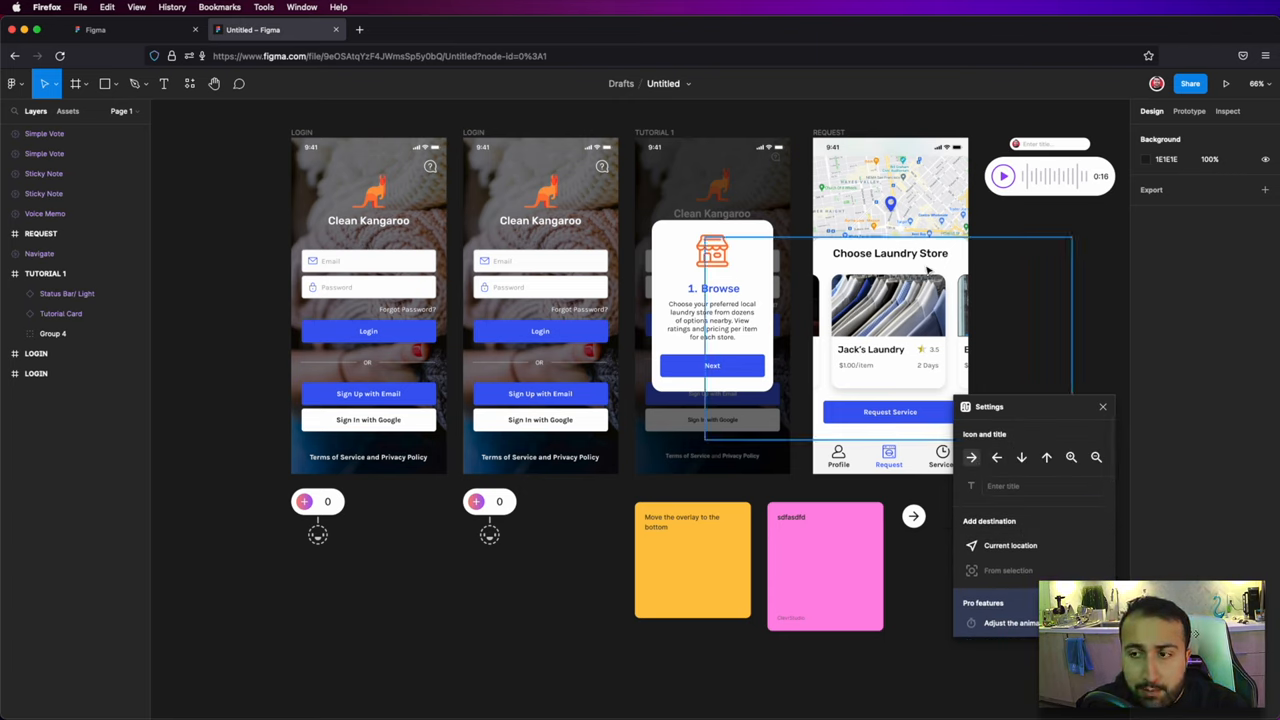
left_click(830, 132)
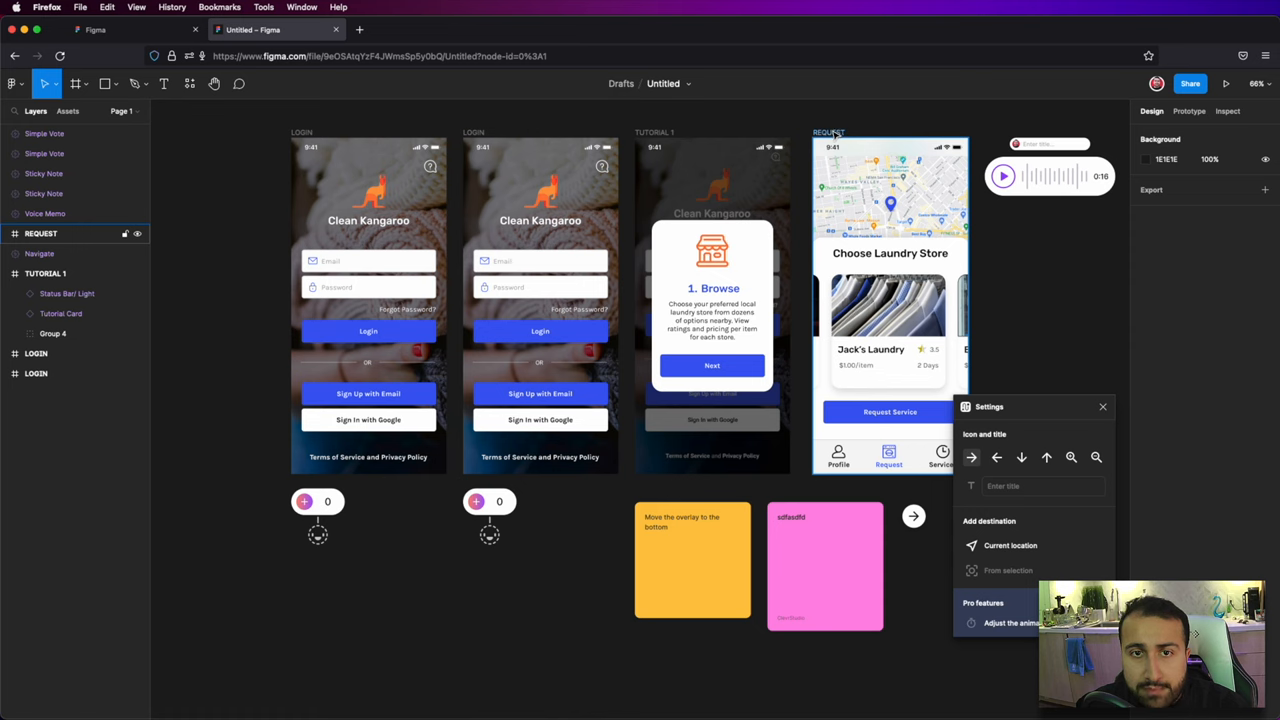
left_click_drag(835, 133, 852, 133)
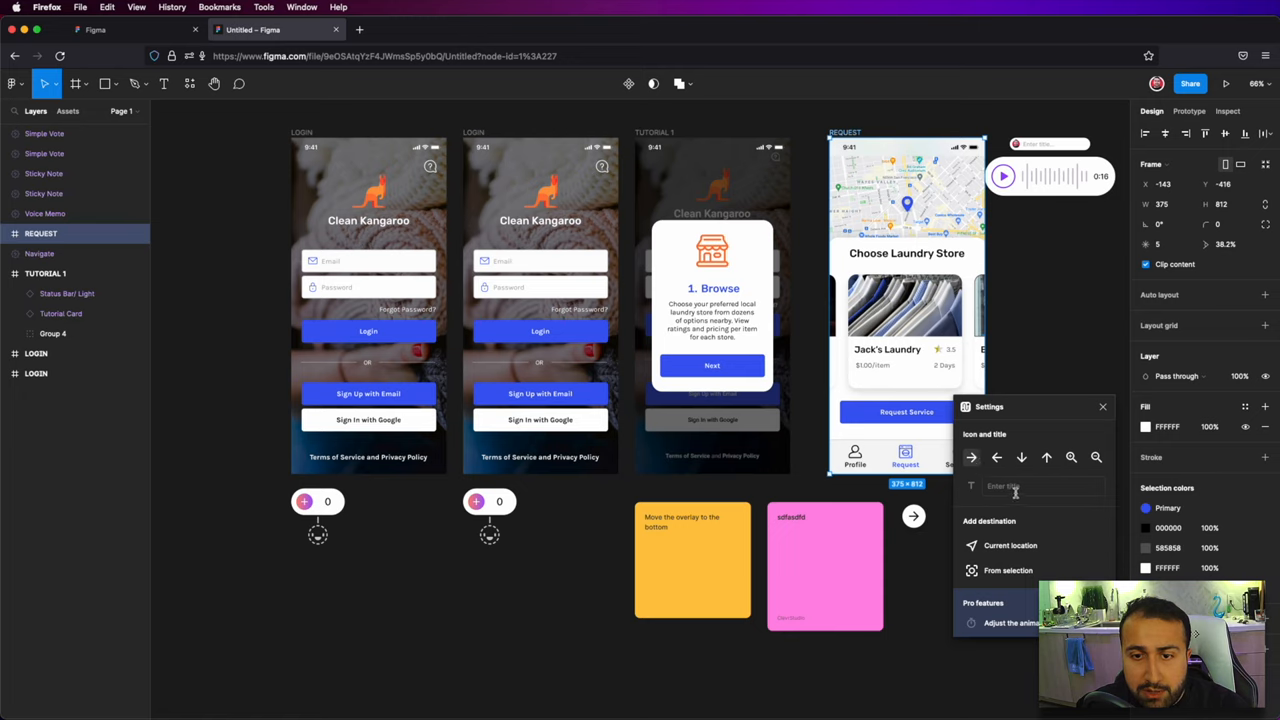
left_click(996, 457)
left_click(1046, 457)
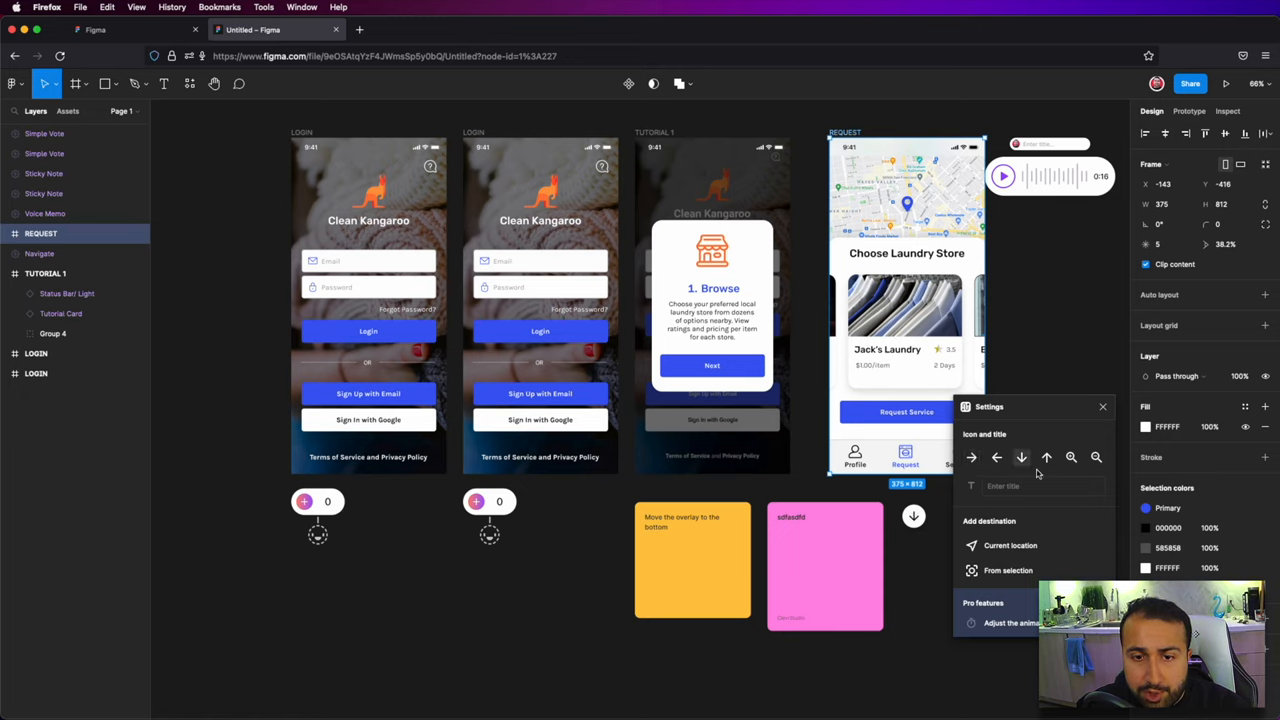
left_click(975, 457)
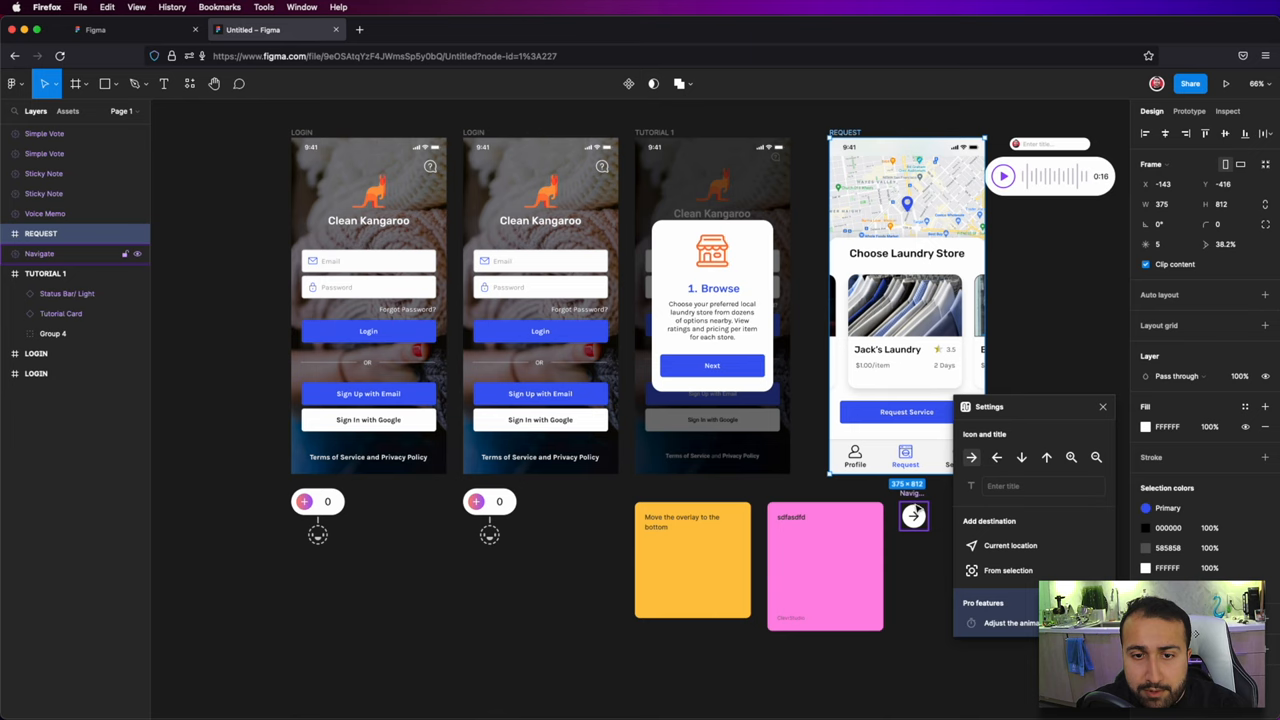
Step: Place the Navigate arrow between Tutorial 1 and Request and duplicate it beside Request
left_click(818, 327)
left_click_drag(818, 327, 810, 290)
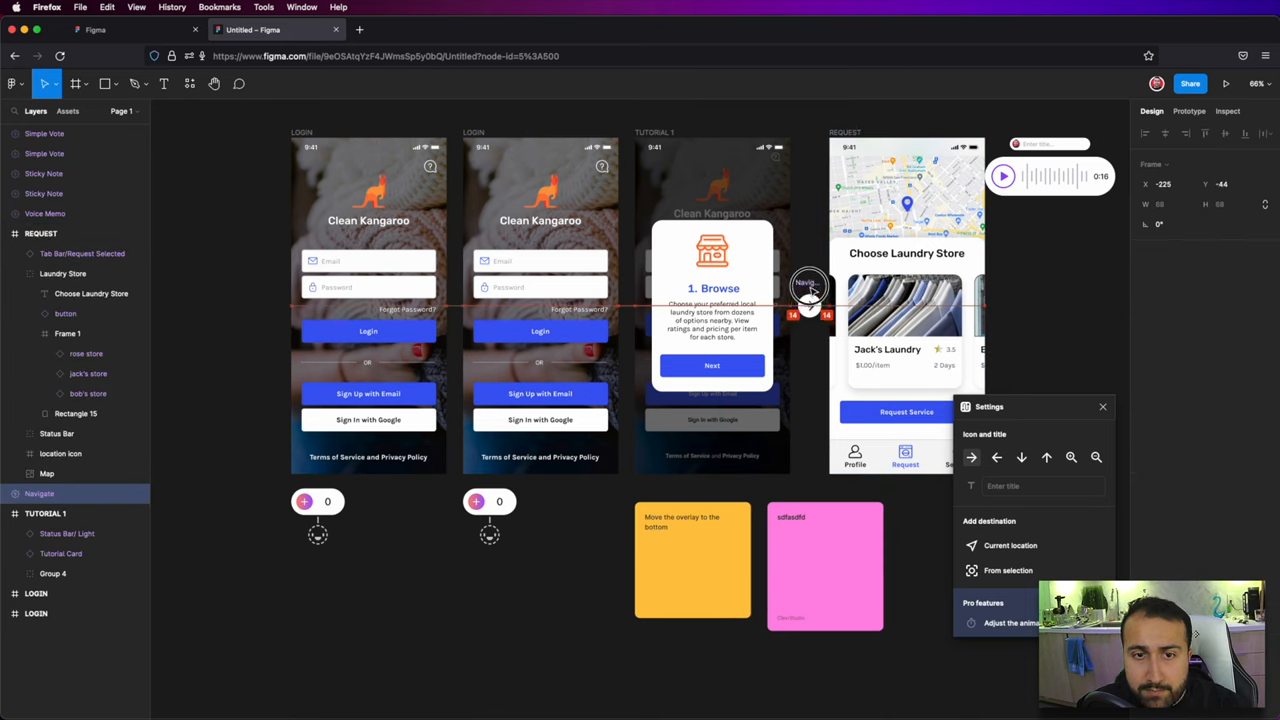
left_click_drag(808, 290, 1014, 306)
left_click(1014, 306)
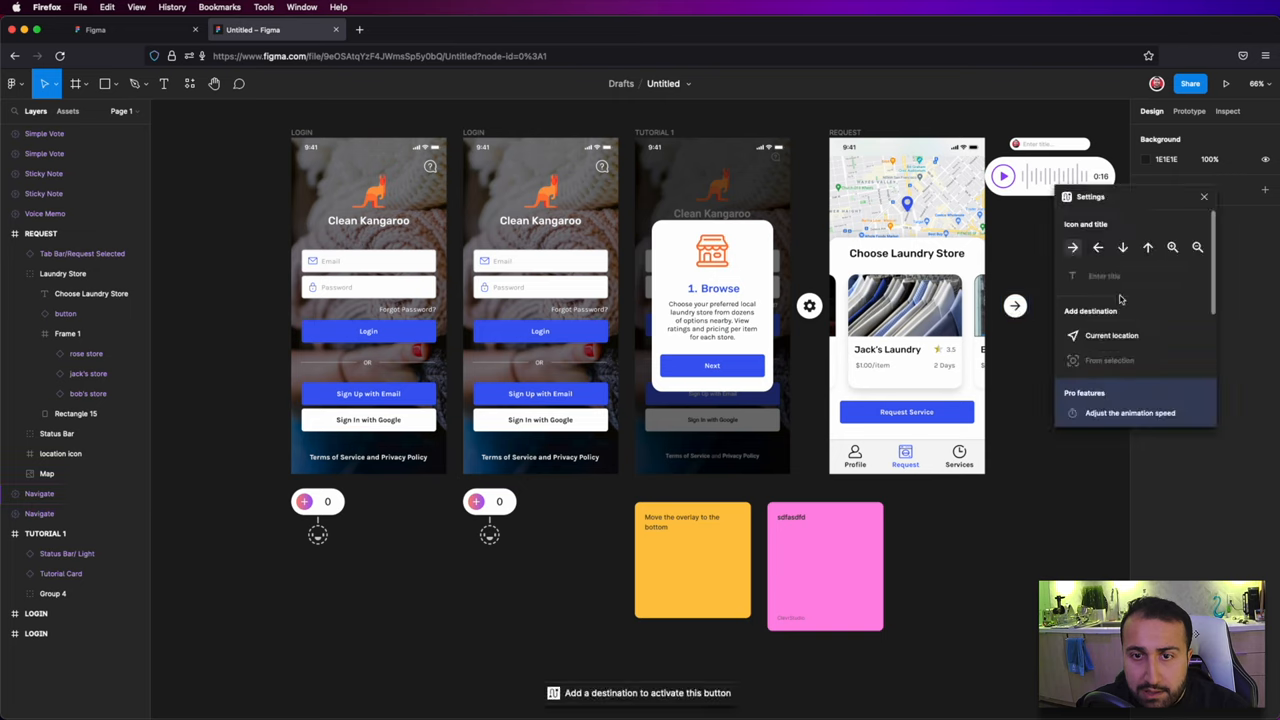
Step: Retitle the new marker 'This page is for adding requests', set its icon, and close settings
left_click(1122, 248)
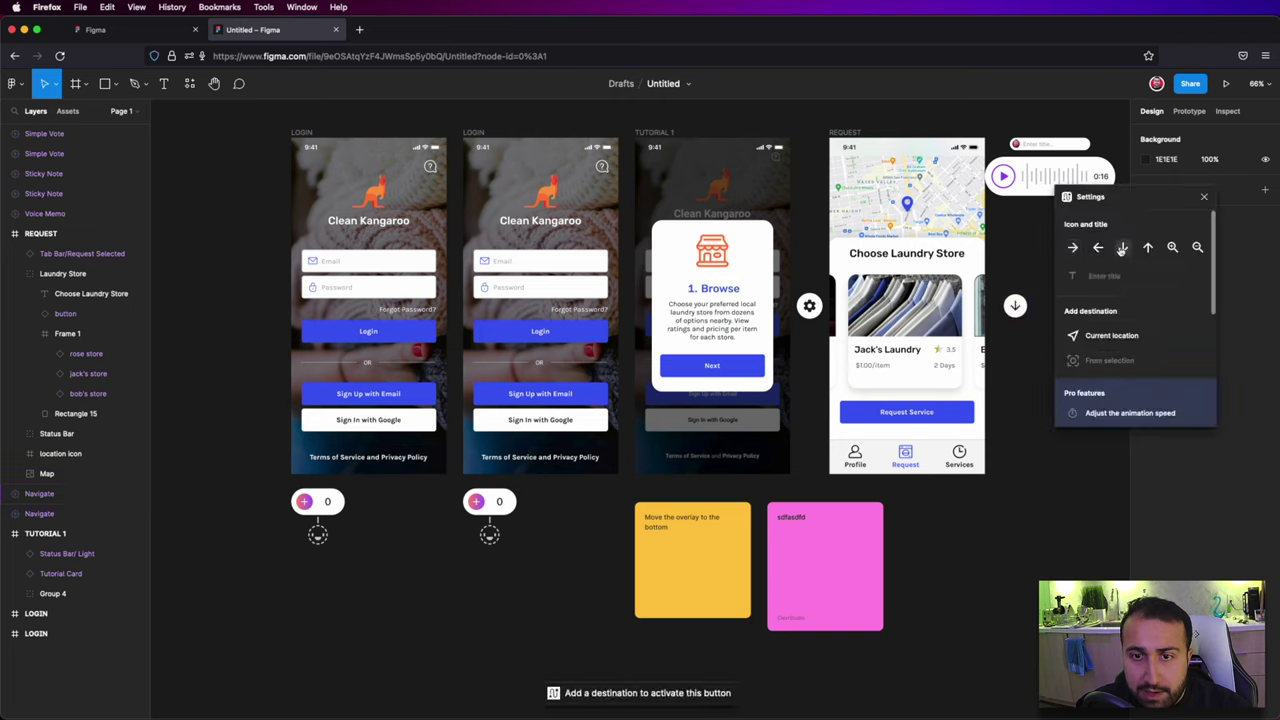
left_click(1197, 247)
left_click(1141, 275)
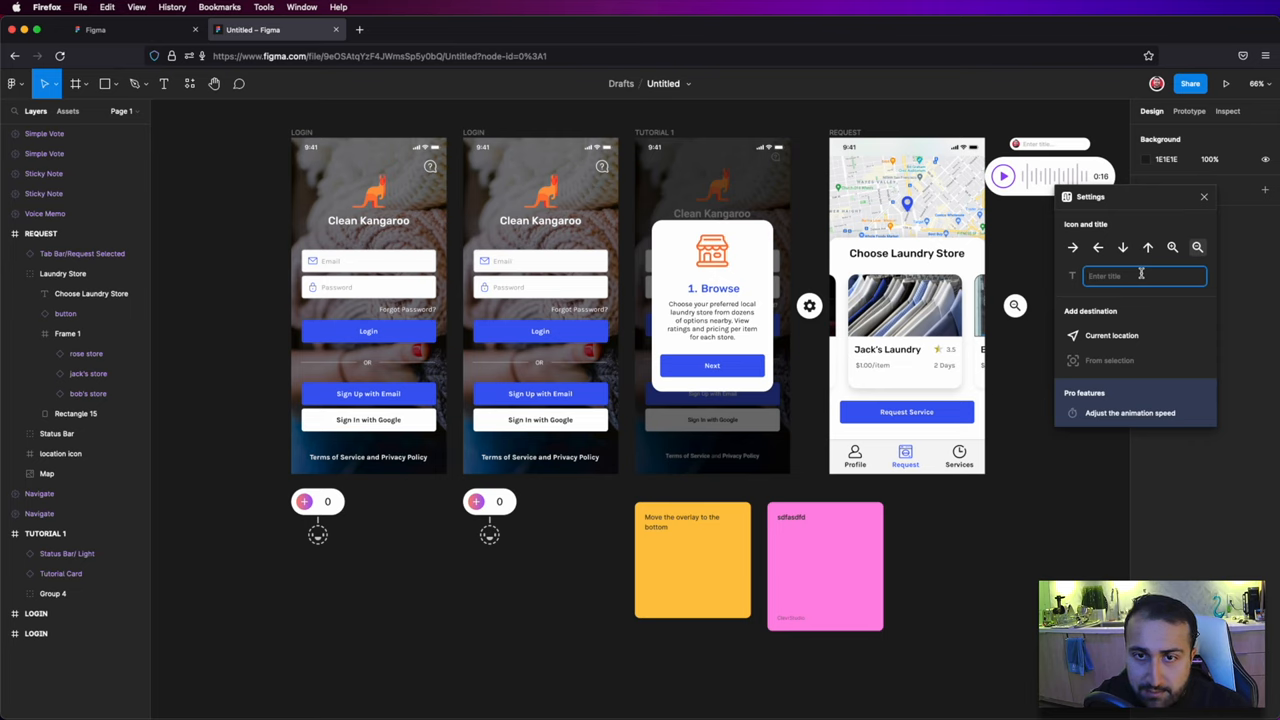
type("Zoom in to see")
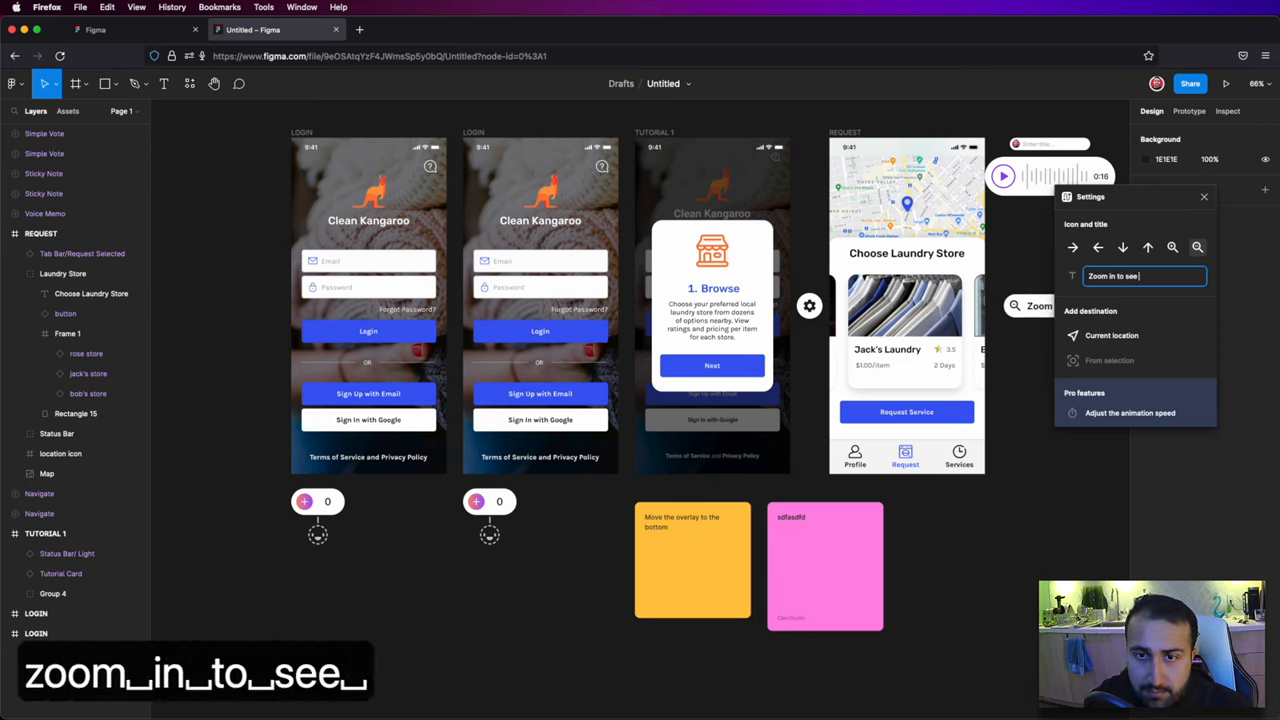
key("super+a")
type("This ")
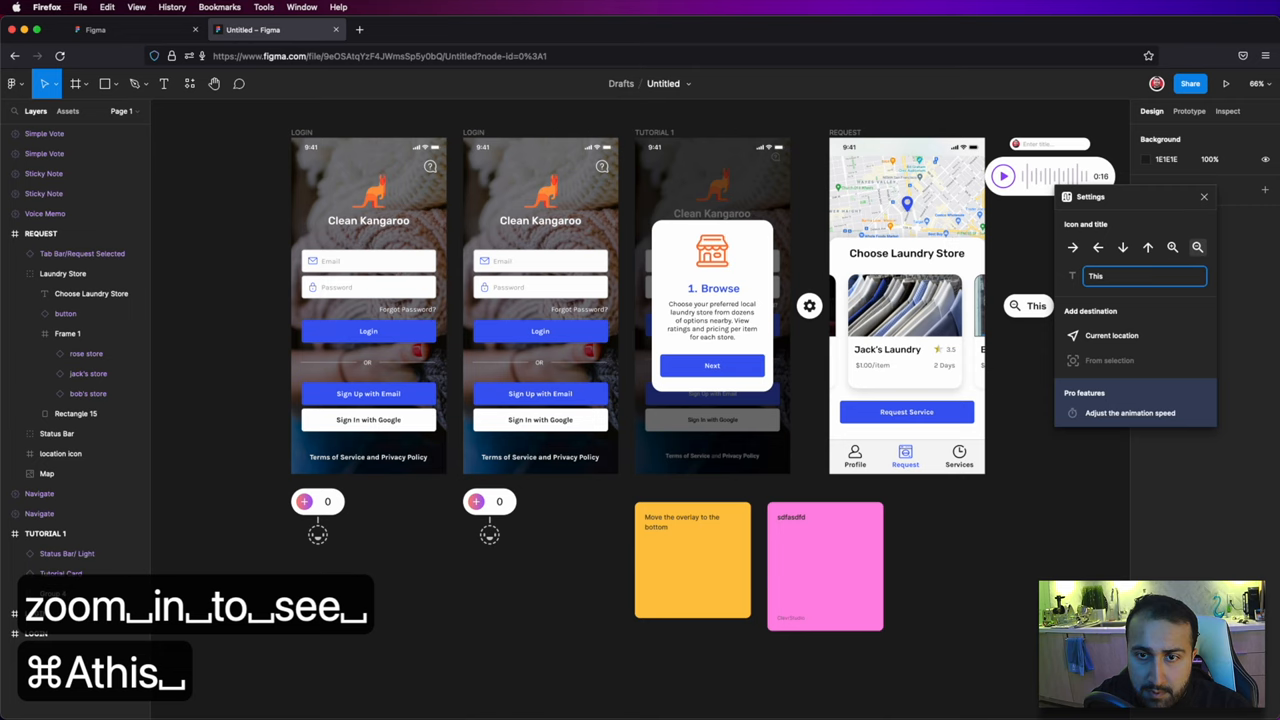
type("page is for adding requests")
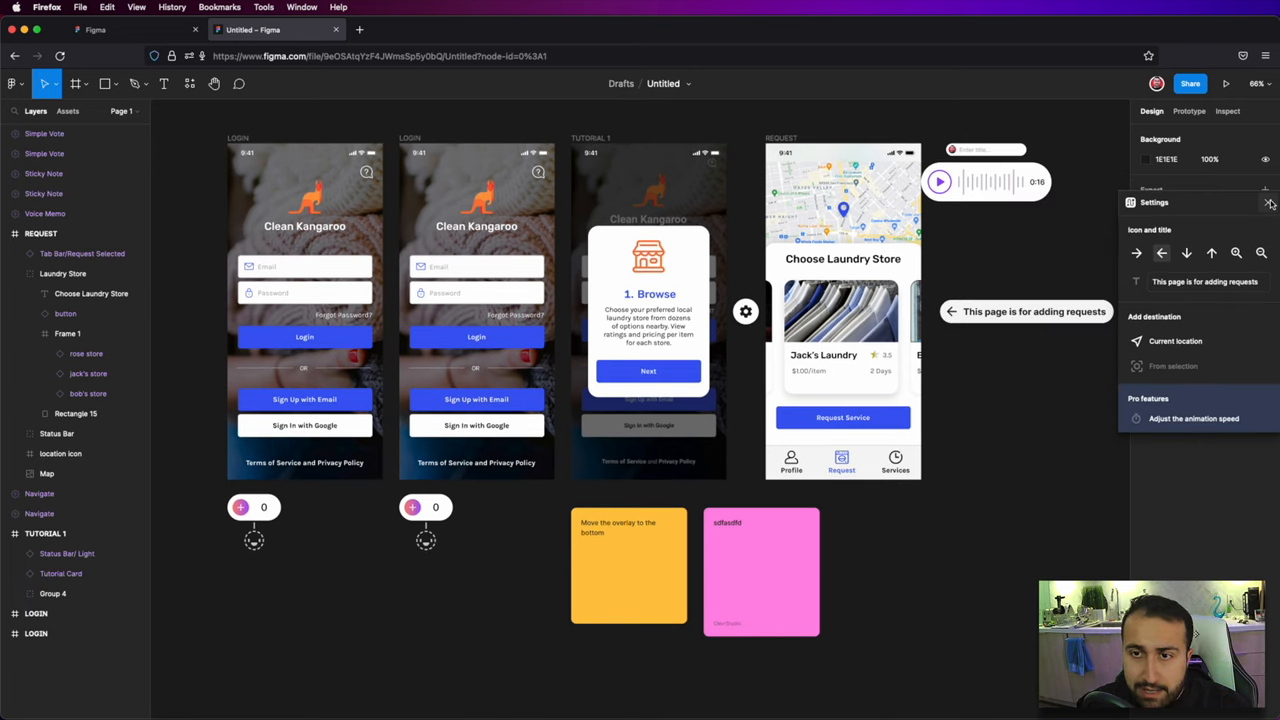
left_click(1270, 203)
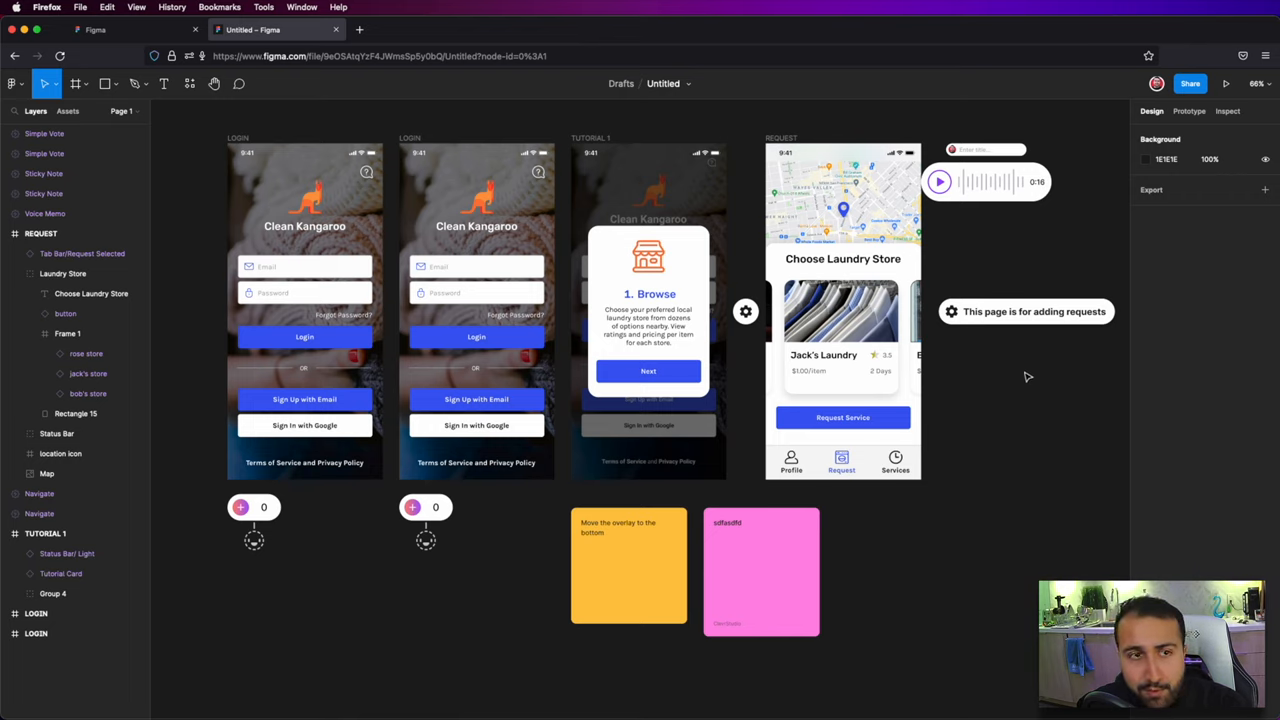
Step: Add the Photo Booth widget by Jackie Chui and place it below the Request screen
left_click(12, 83)
mouse_move(40, 296)
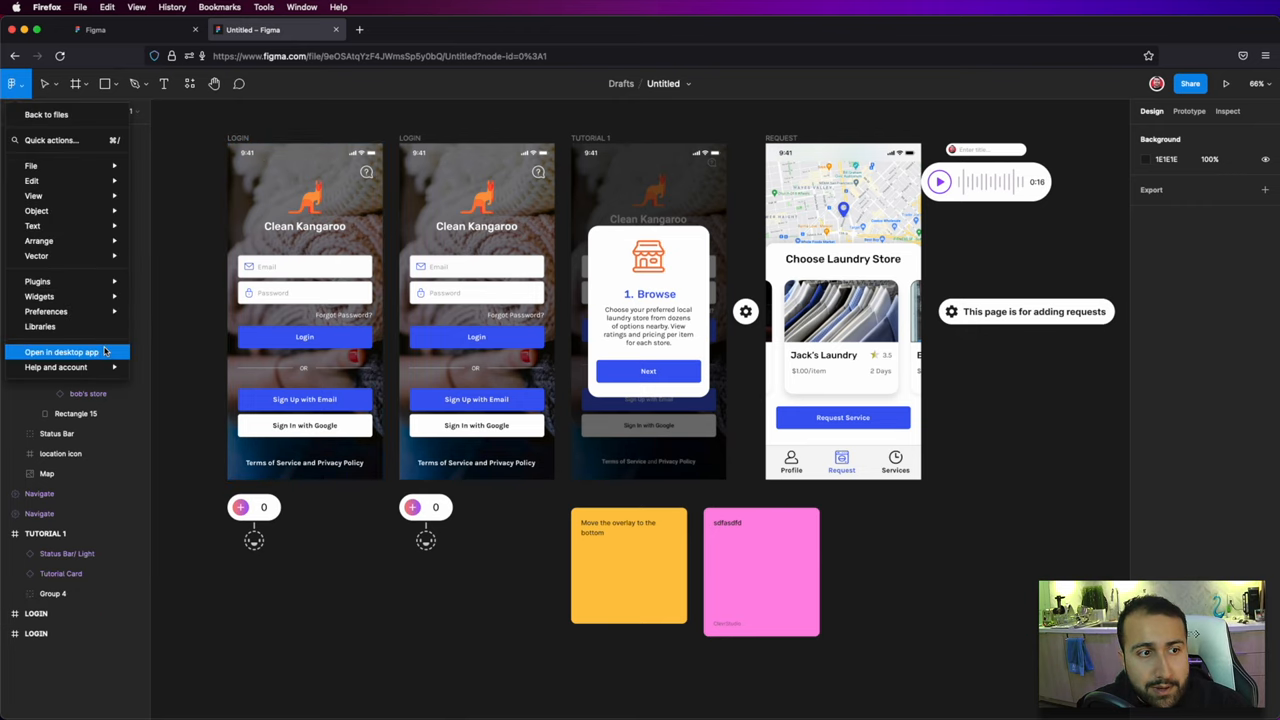
left_click(185, 297)
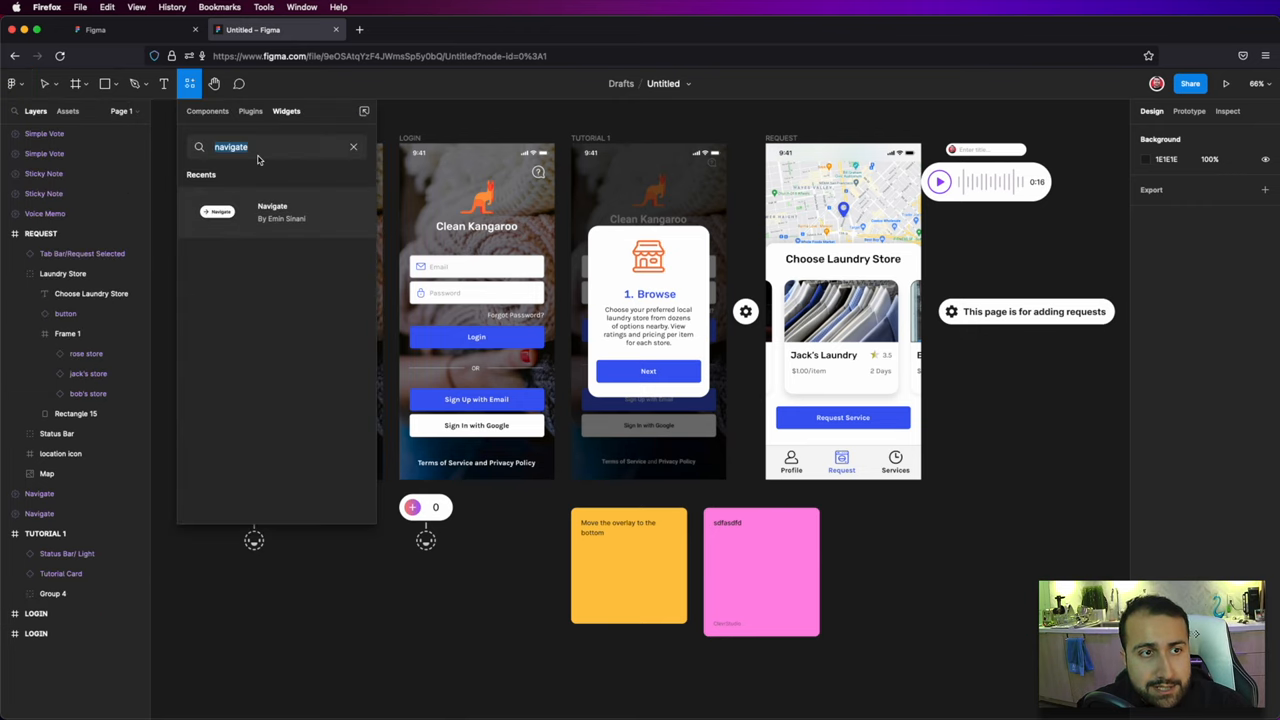
type("photobooth")
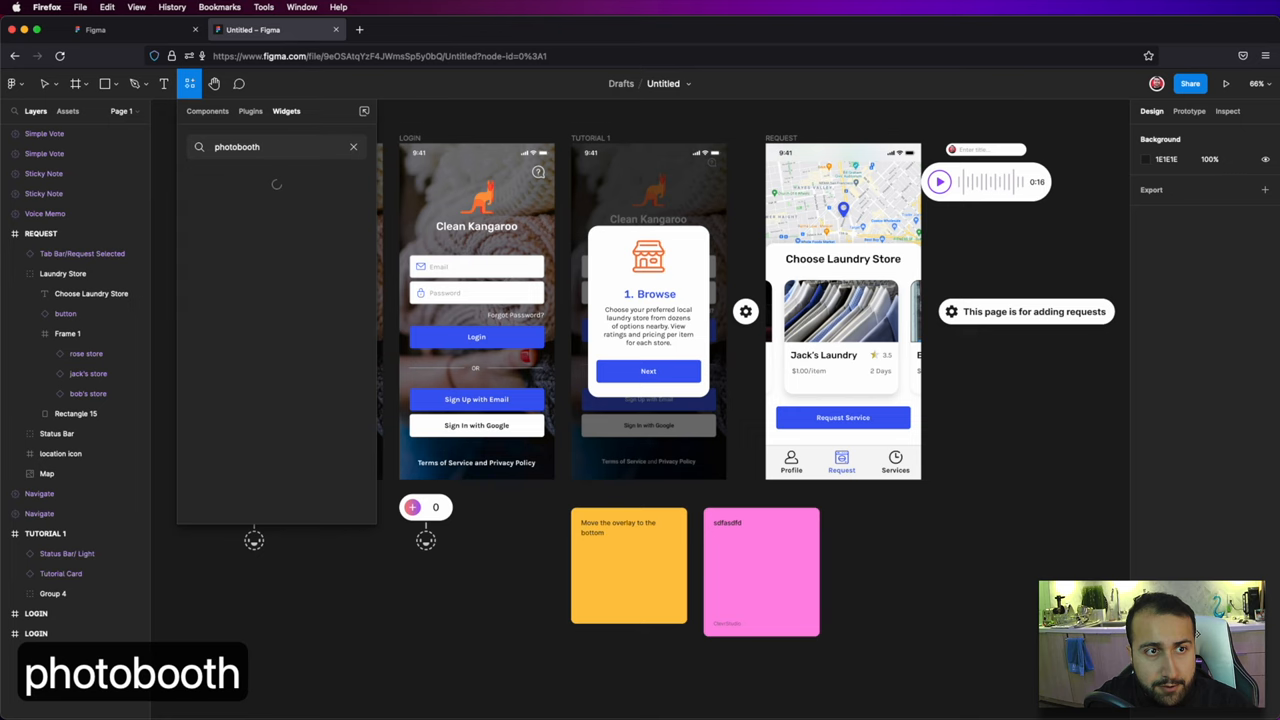
left_click(272, 210)
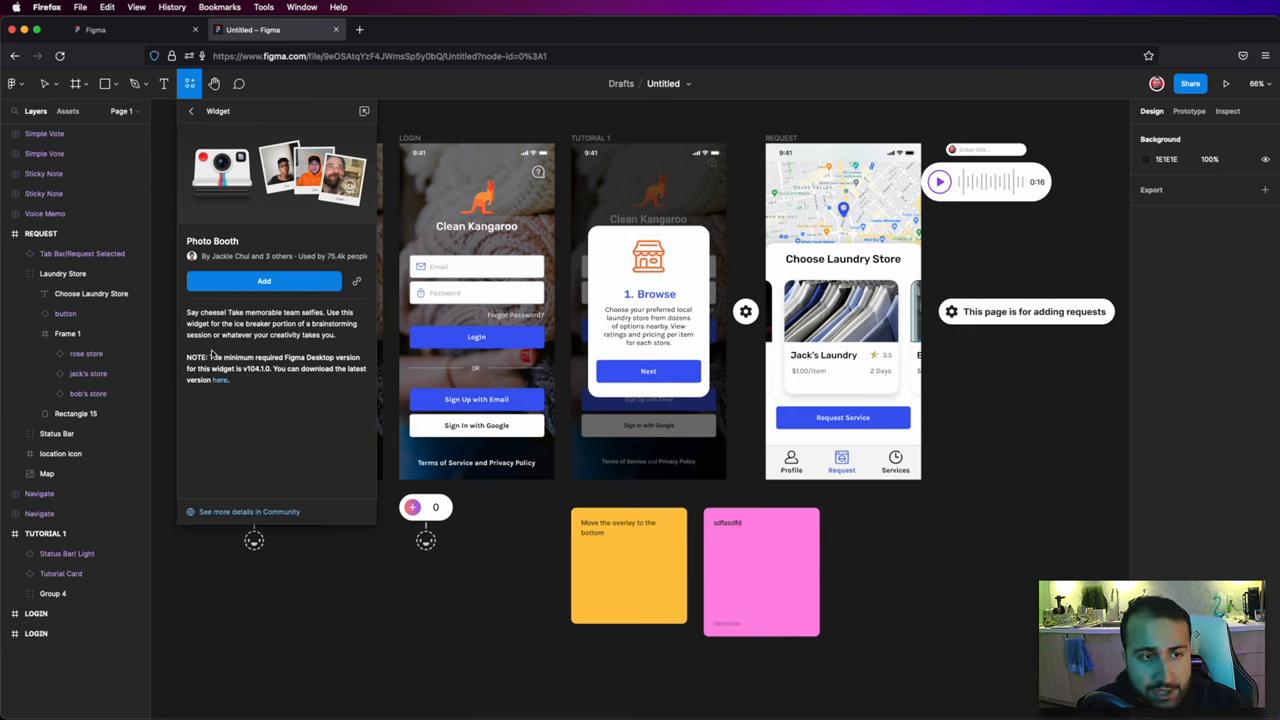
left_click(264, 281)
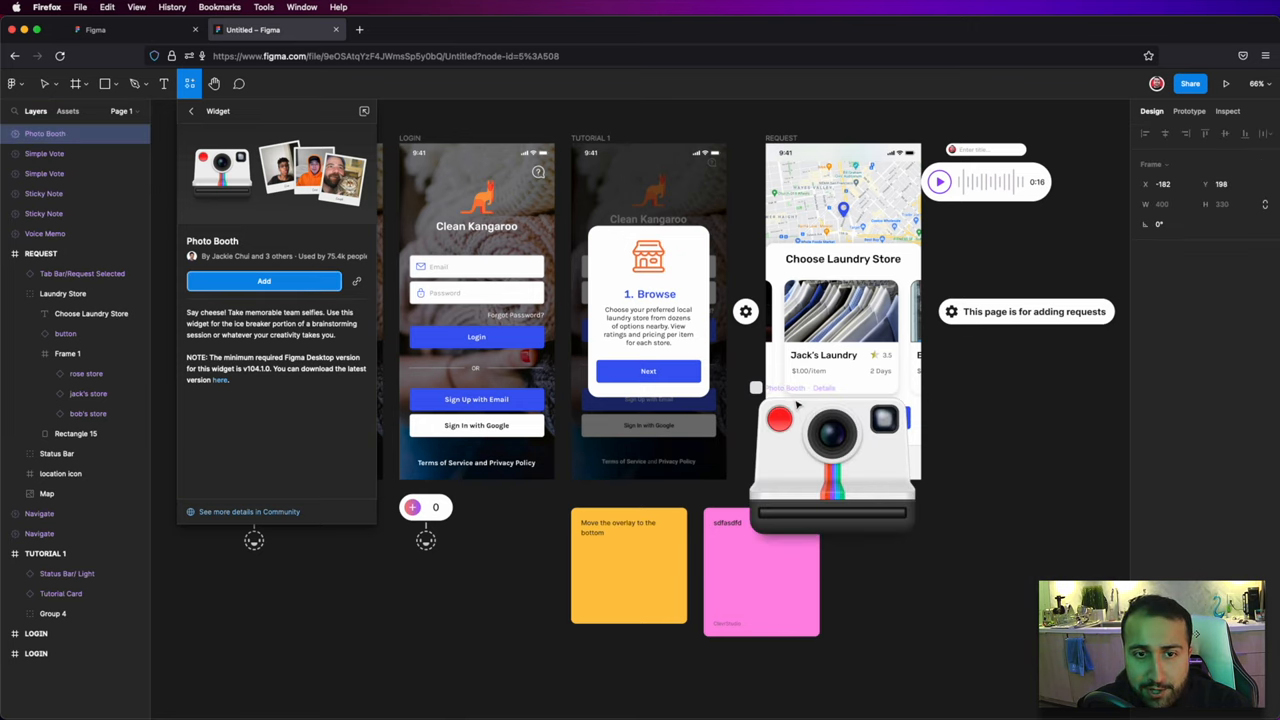
left_click_drag(795, 393, 902, 519)
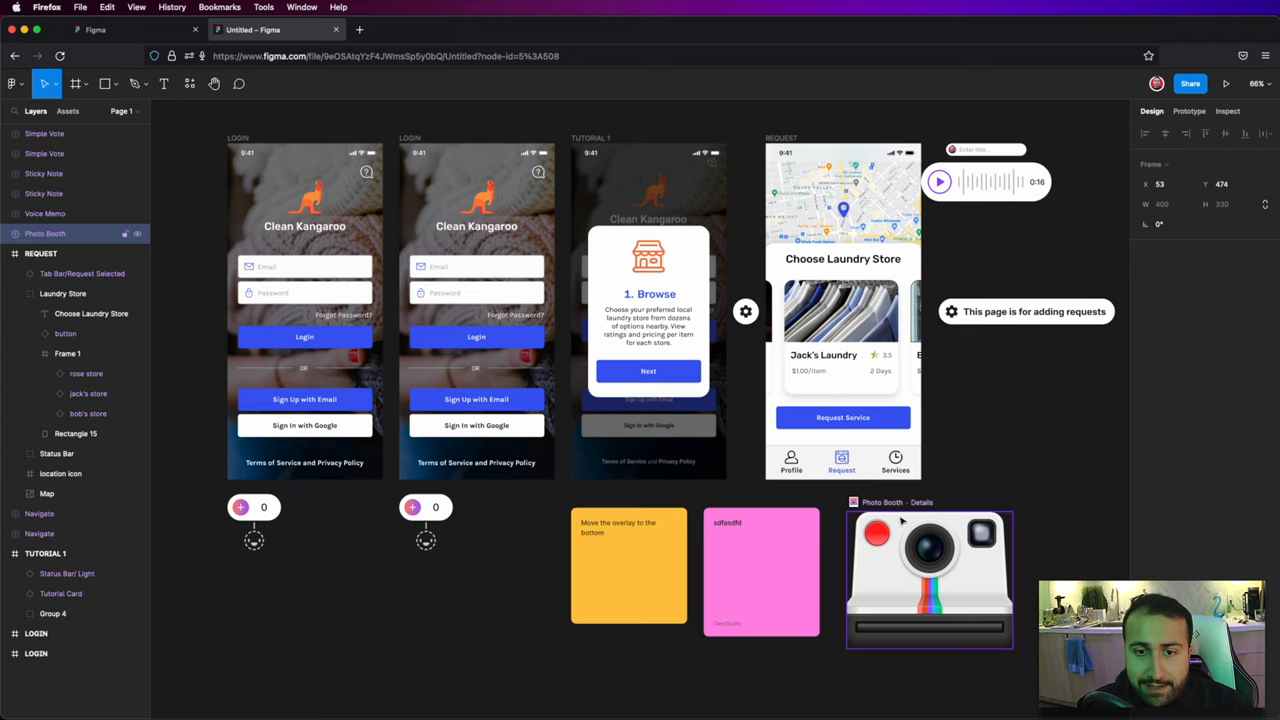
Step: Allow webcam access and snap a selfie so a polaroid appears under the camera
left_click(878, 537)
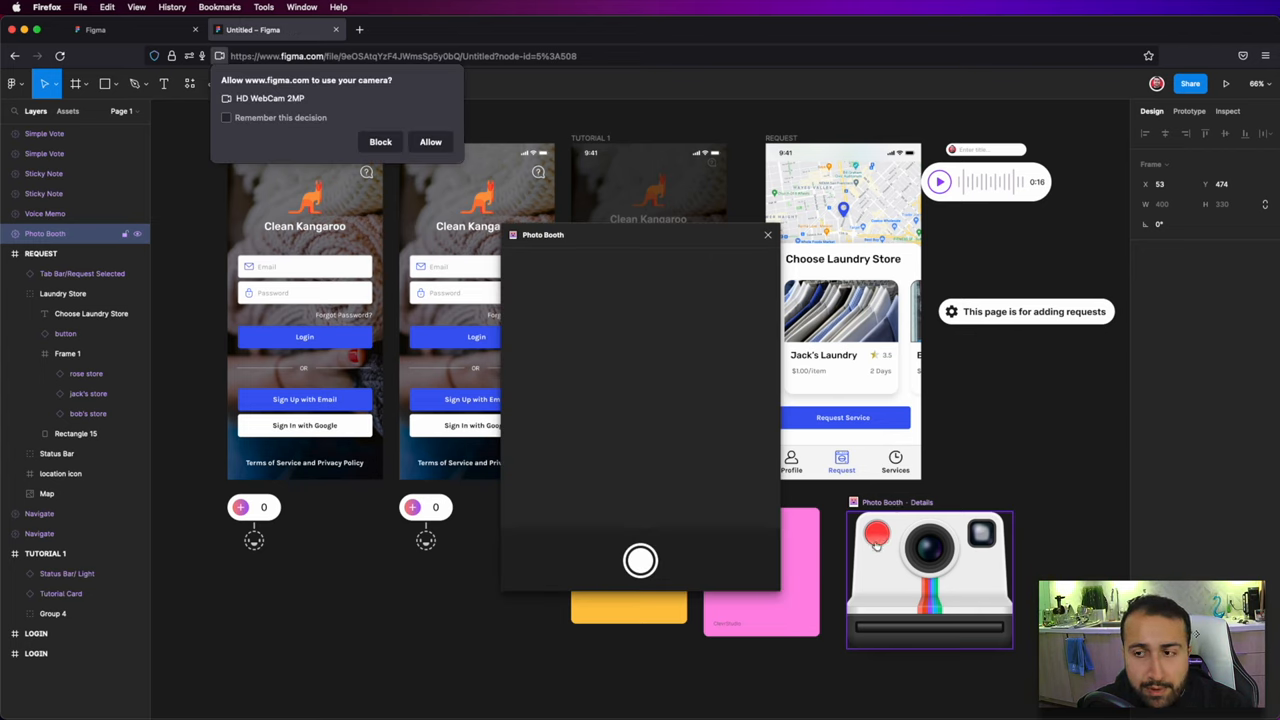
left_click(430, 142)
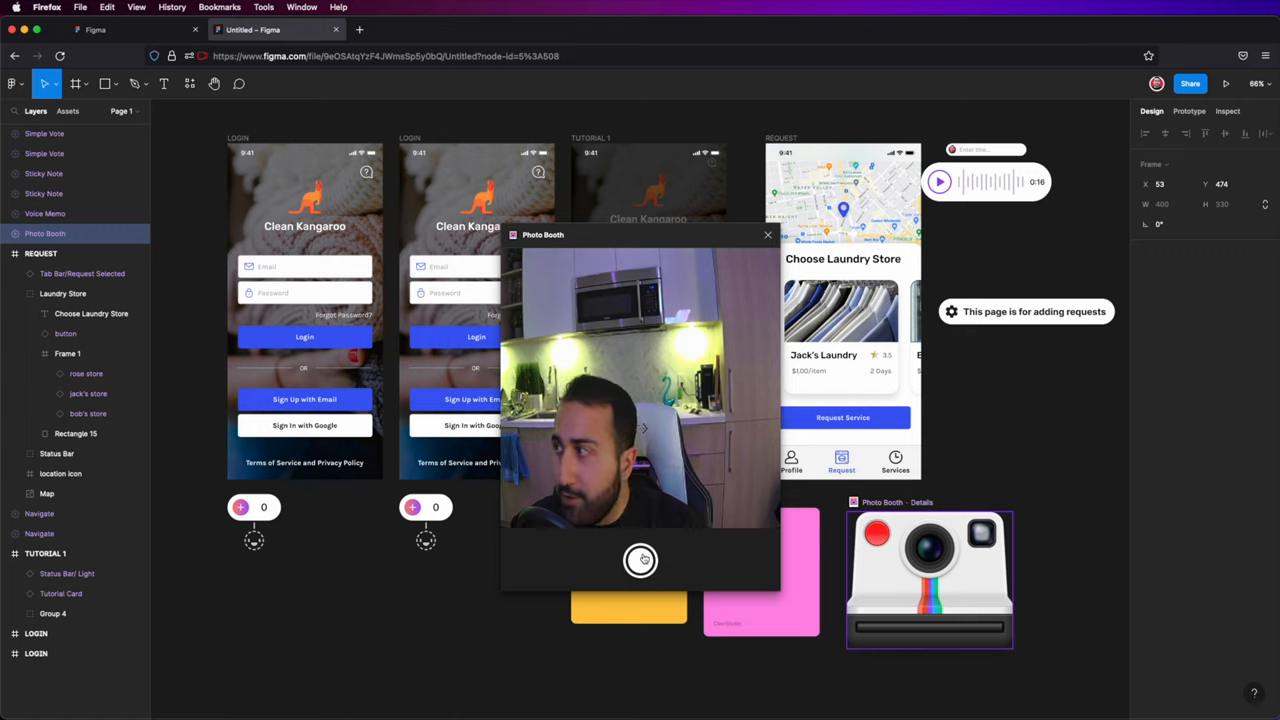
left_click(642, 559)
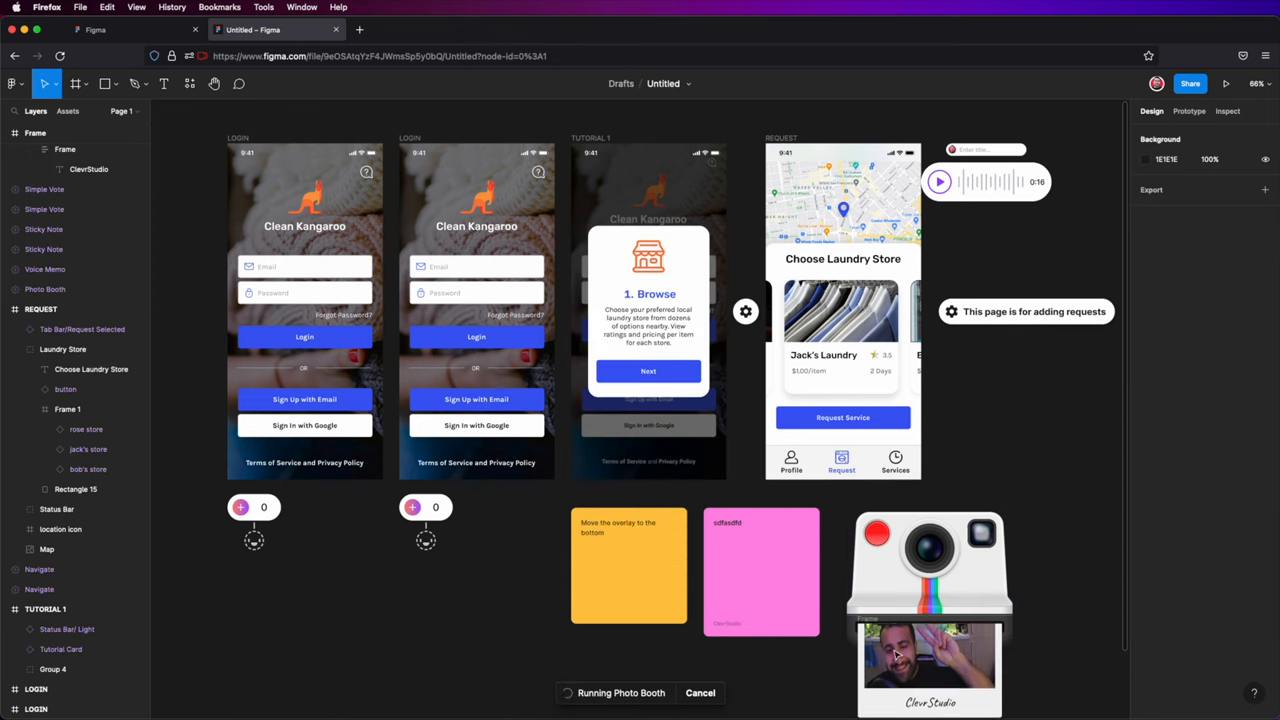
scroll(1024, 517, "down", 4)
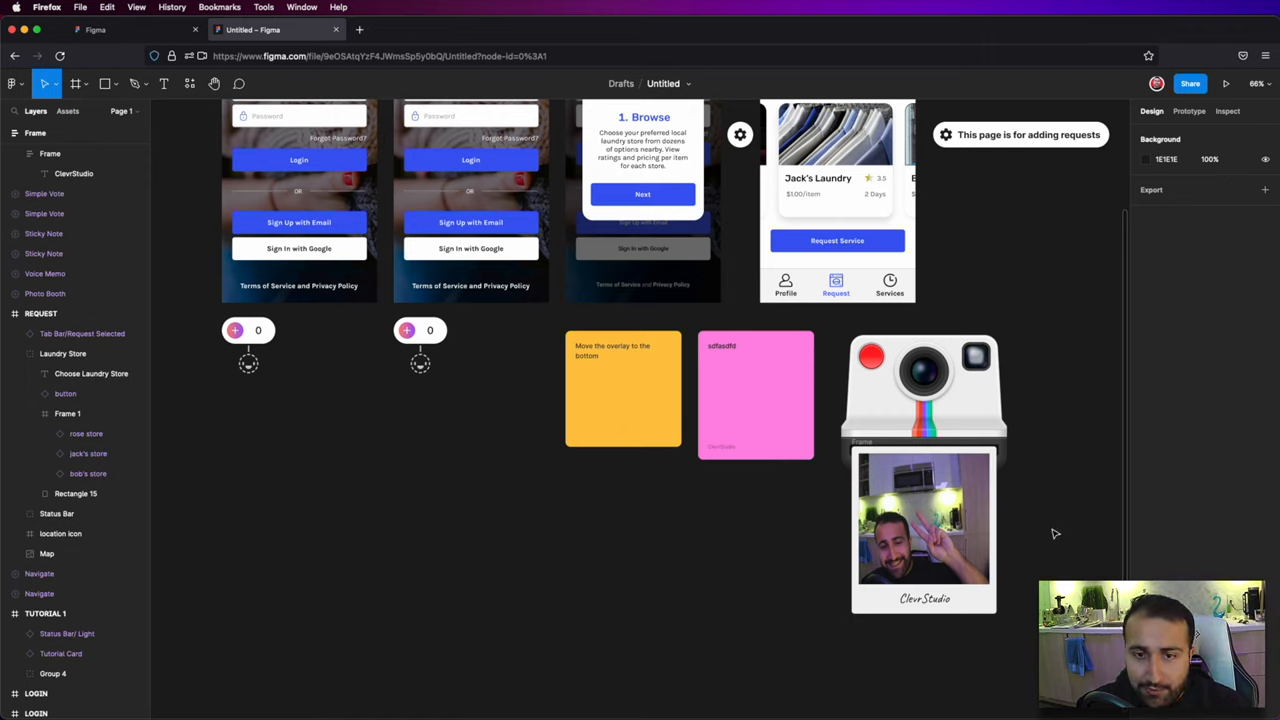
key("super+Tab")
key("super+Tab")
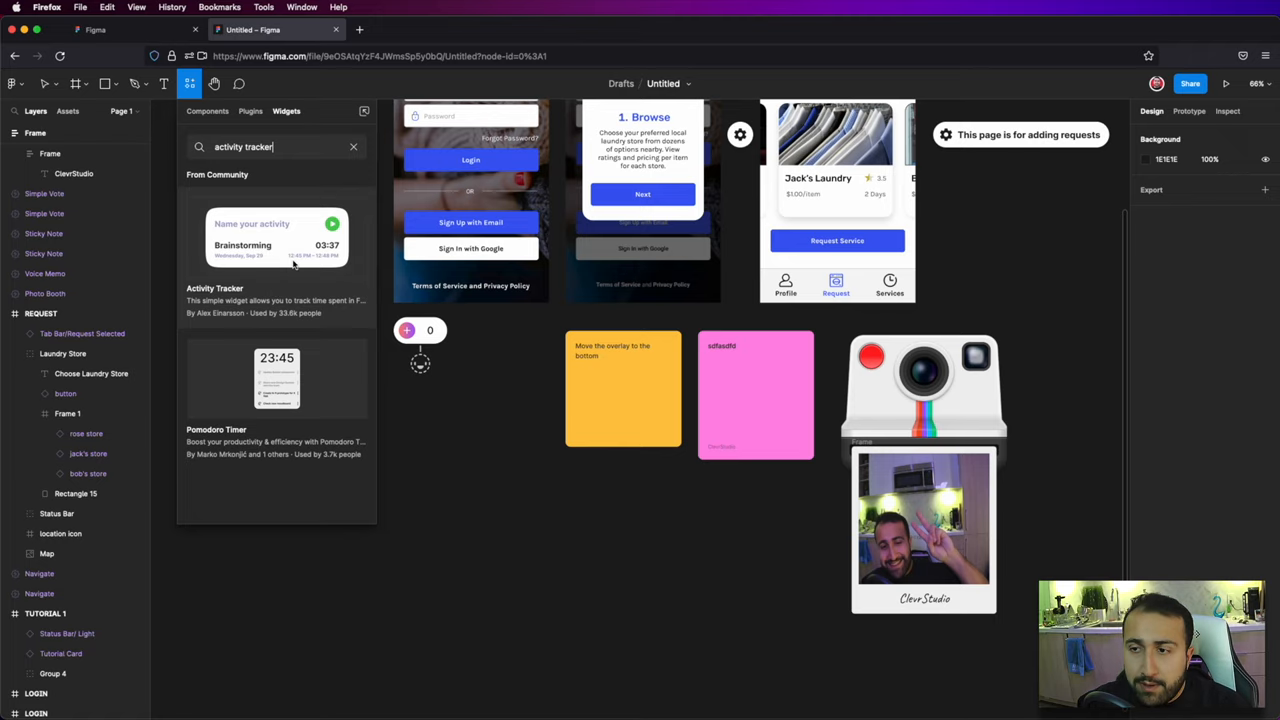
Step: Place an Activity Tracker below the yellow sticky and start timing 'Working on our Login Pages'
left_click(292, 262)
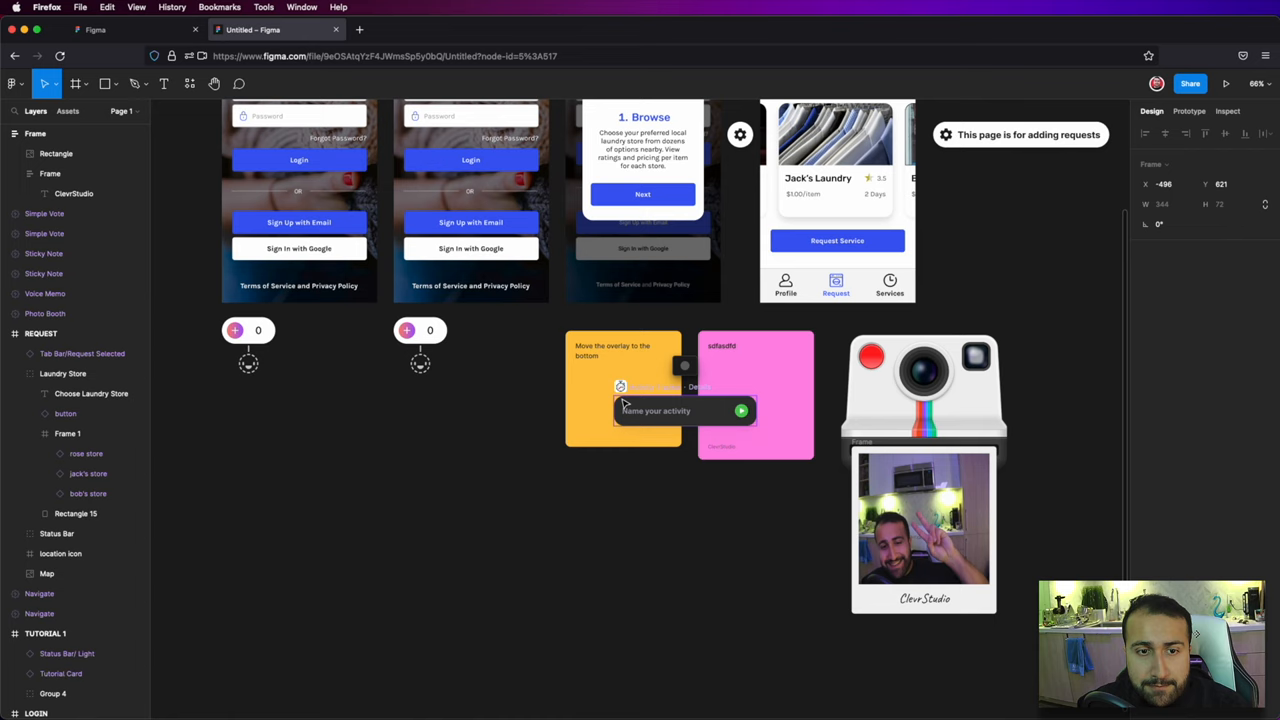
left_click(665, 462)
left_click_drag(668, 462, 645, 482)
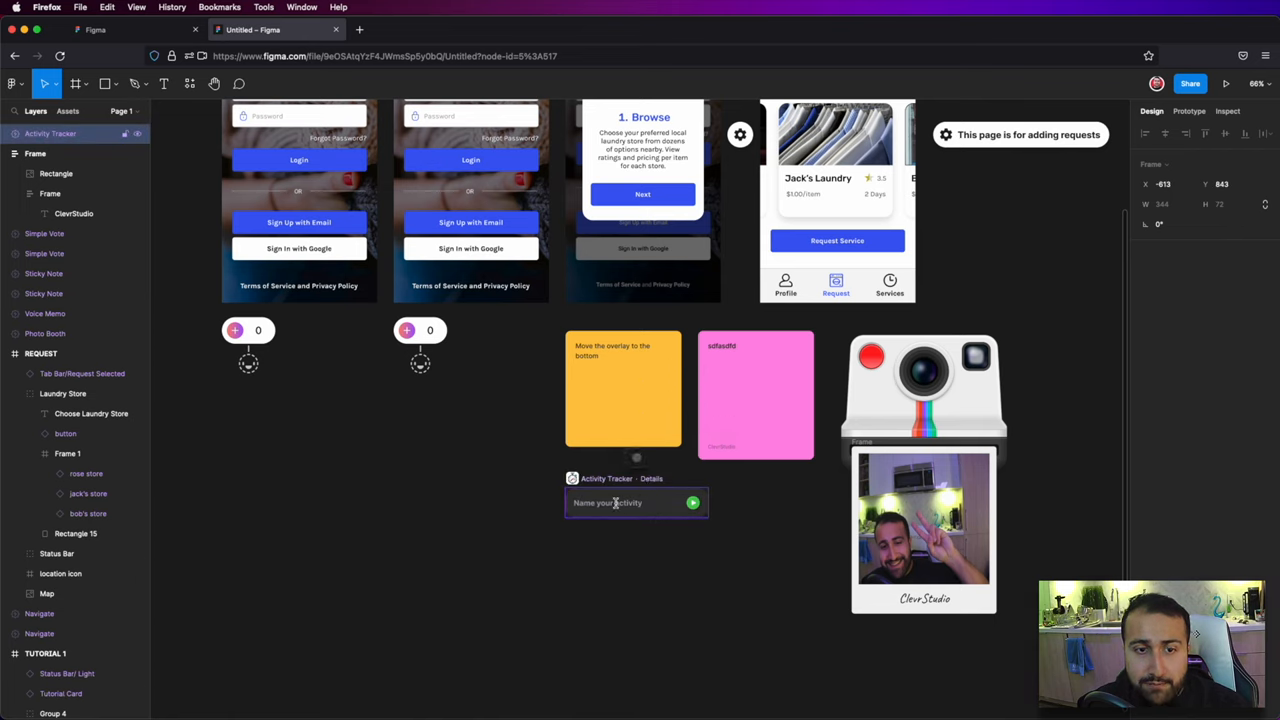
left_click(615, 503)
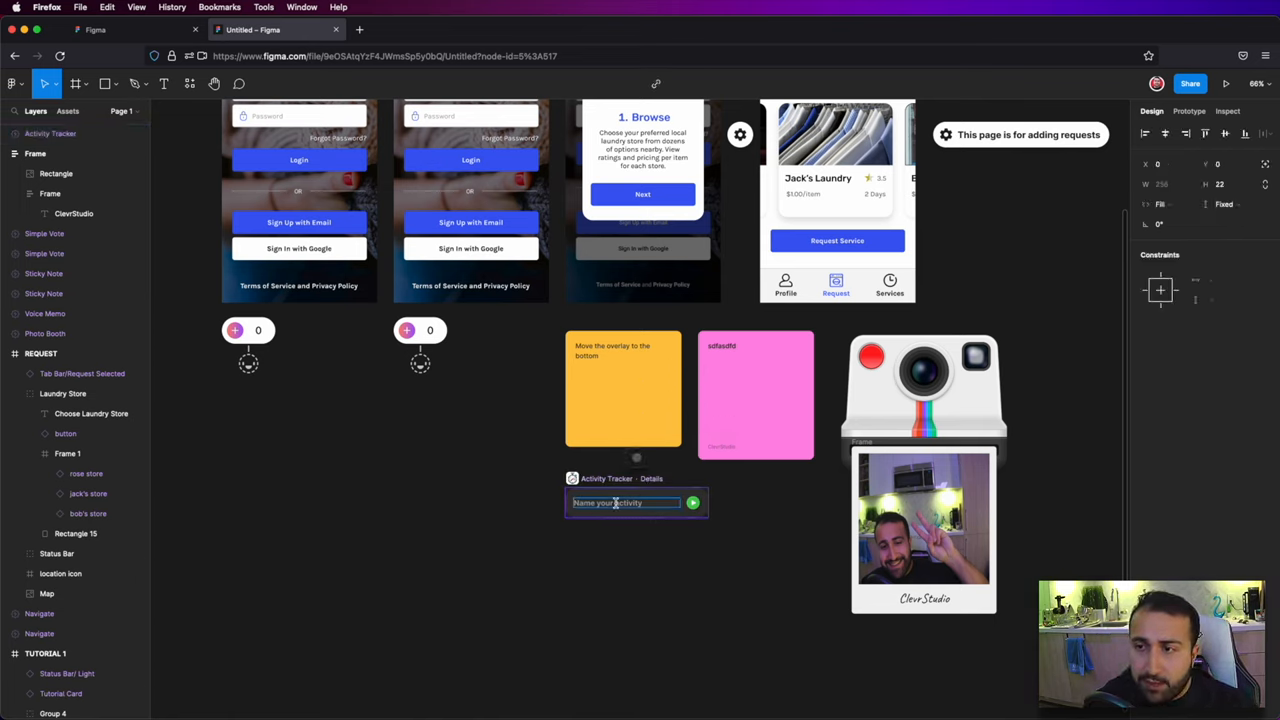
type("Working")
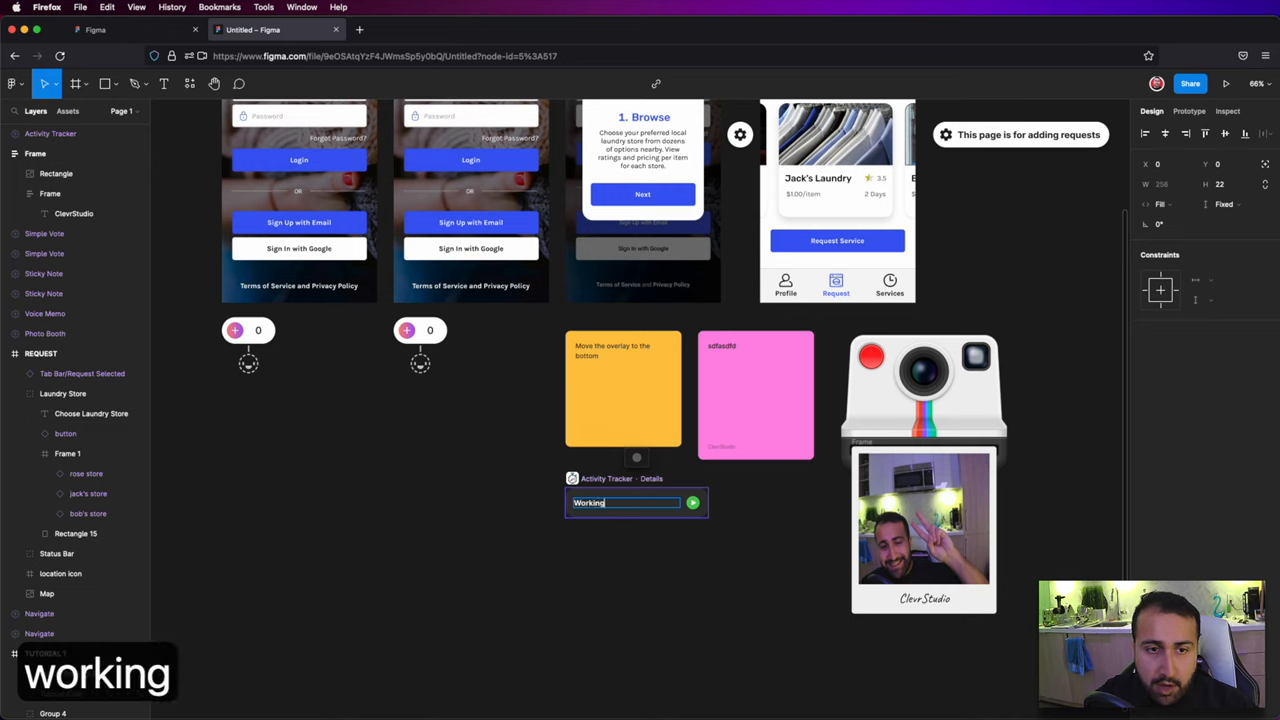
type(" on our Lo")
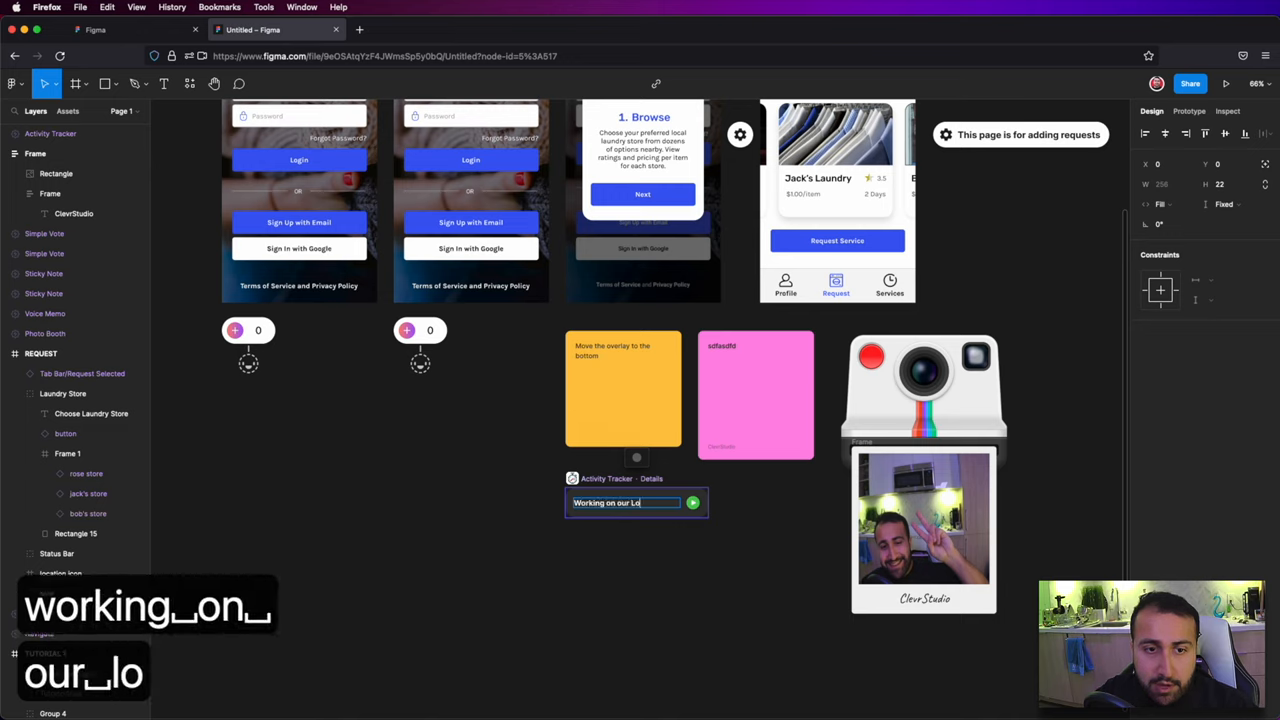
type("gin Pages")
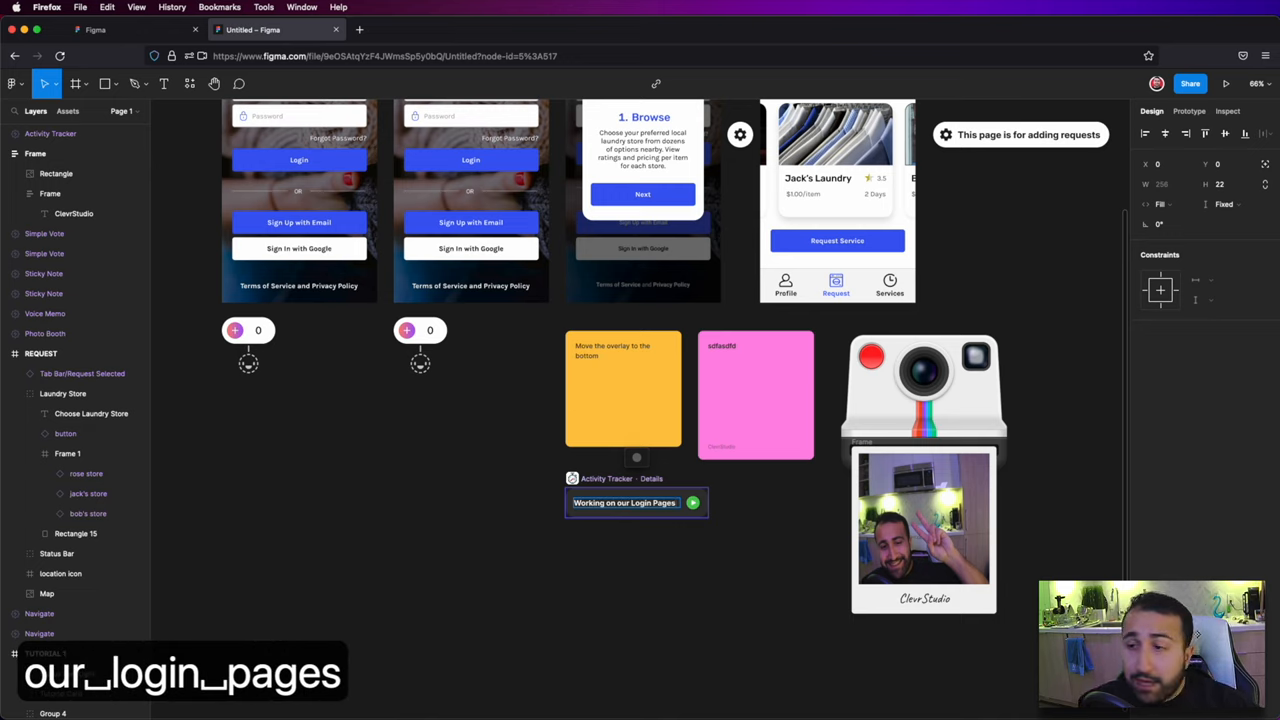
left_click(693, 503)
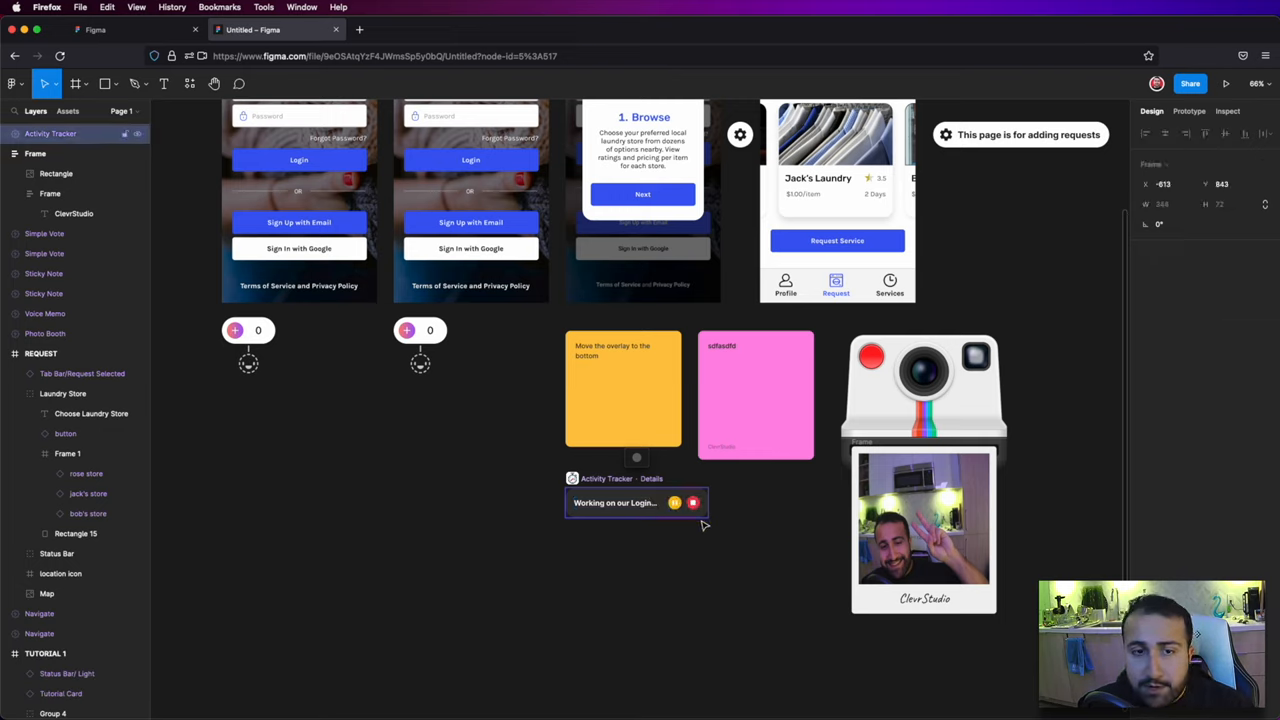
scroll(680, 525, "up", 5)
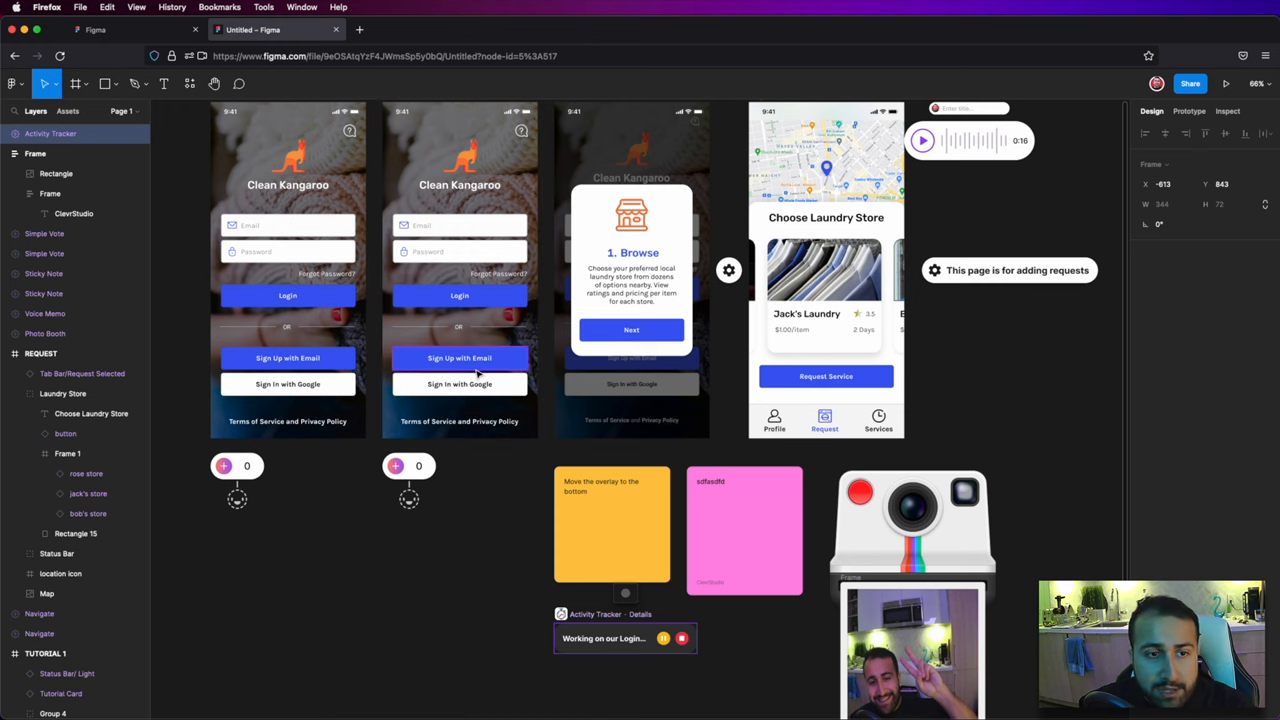
scroll(478, 372, "down", 3)
scroll(478, 372, "down", 1)
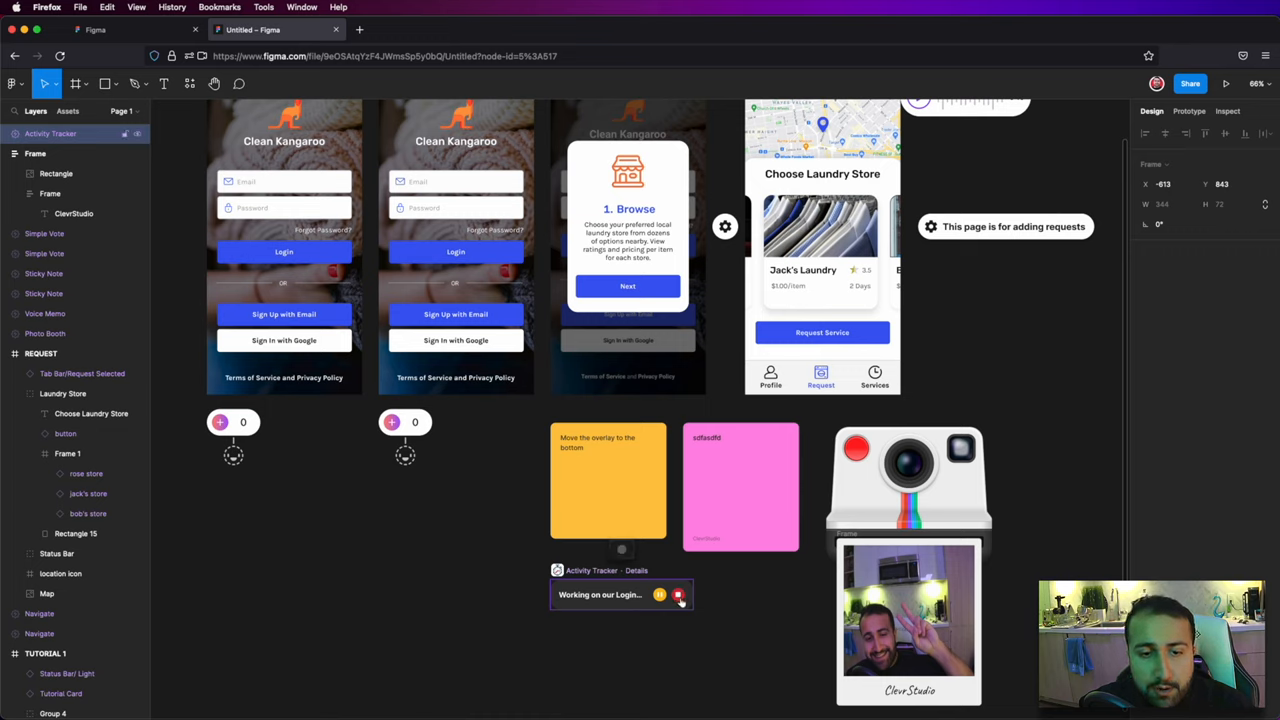
Step: Stop the timer logging 'Working on our Login Pages' at 00:18 and place the tracker beneath the second Login screen
left_click(680, 597)
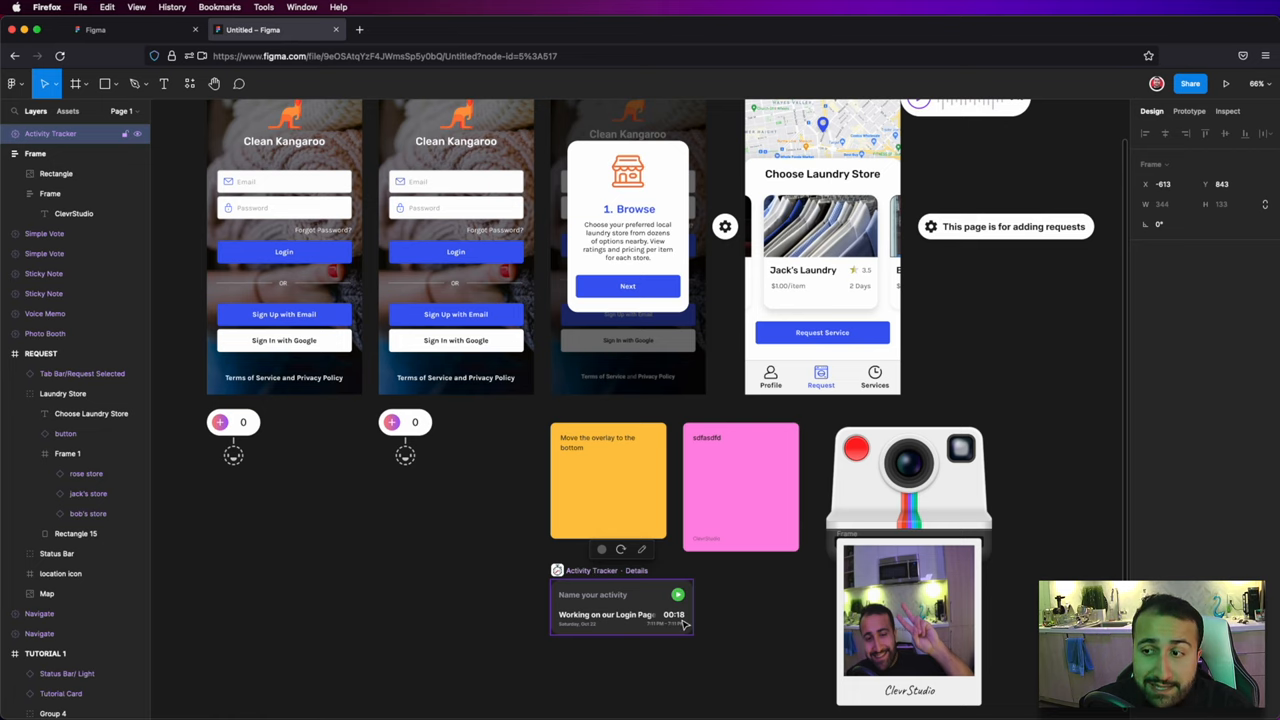
left_click_drag(660, 610, 512, 616)
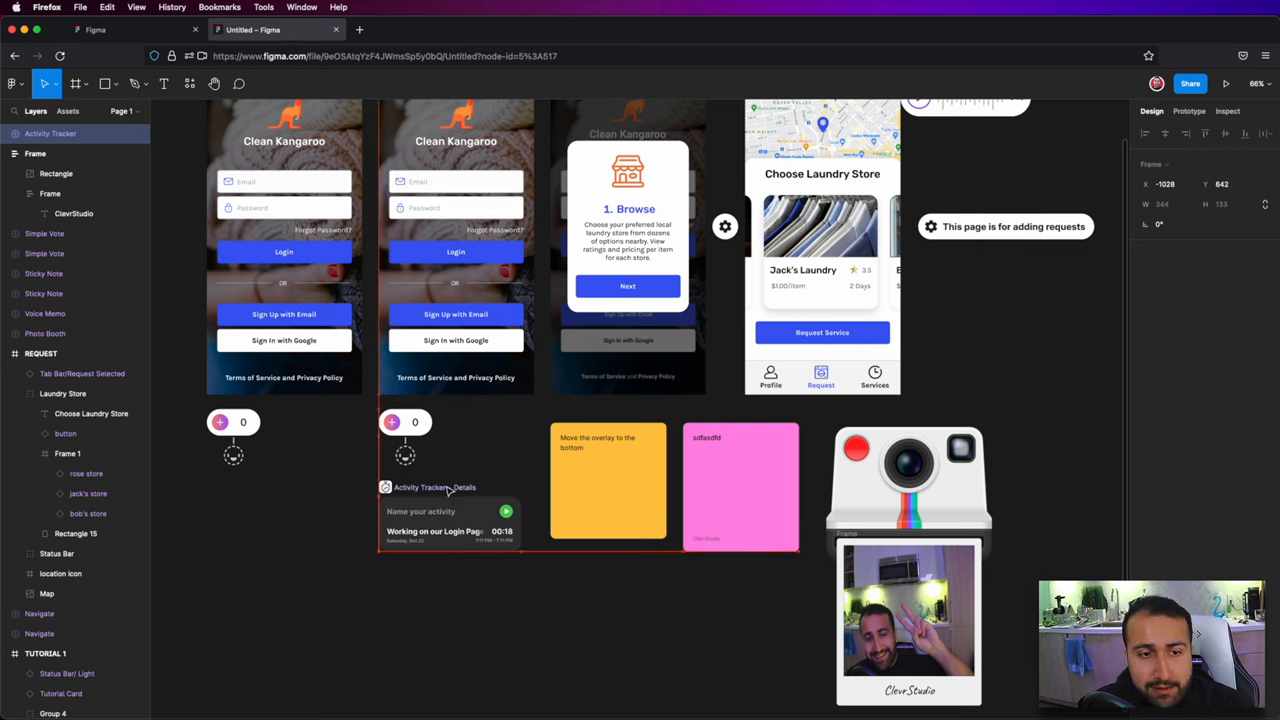
scroll(474, 597, "up", 4)
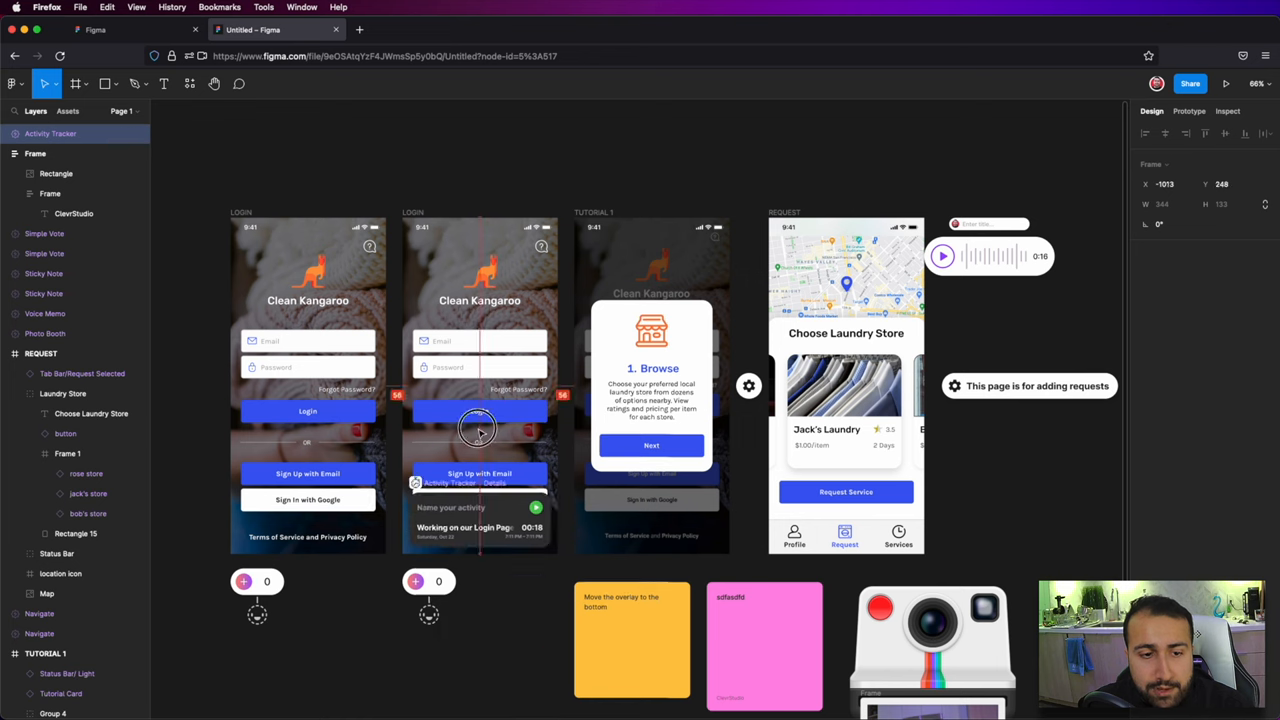
Step: Place the Activity Tracker just above the second Login screen and switch it to the light theme
mouse_move(455, 646)
left_mouse_down()
mouse_move(453, 138)
mouse_move(470, 134)
left_mouse_up()
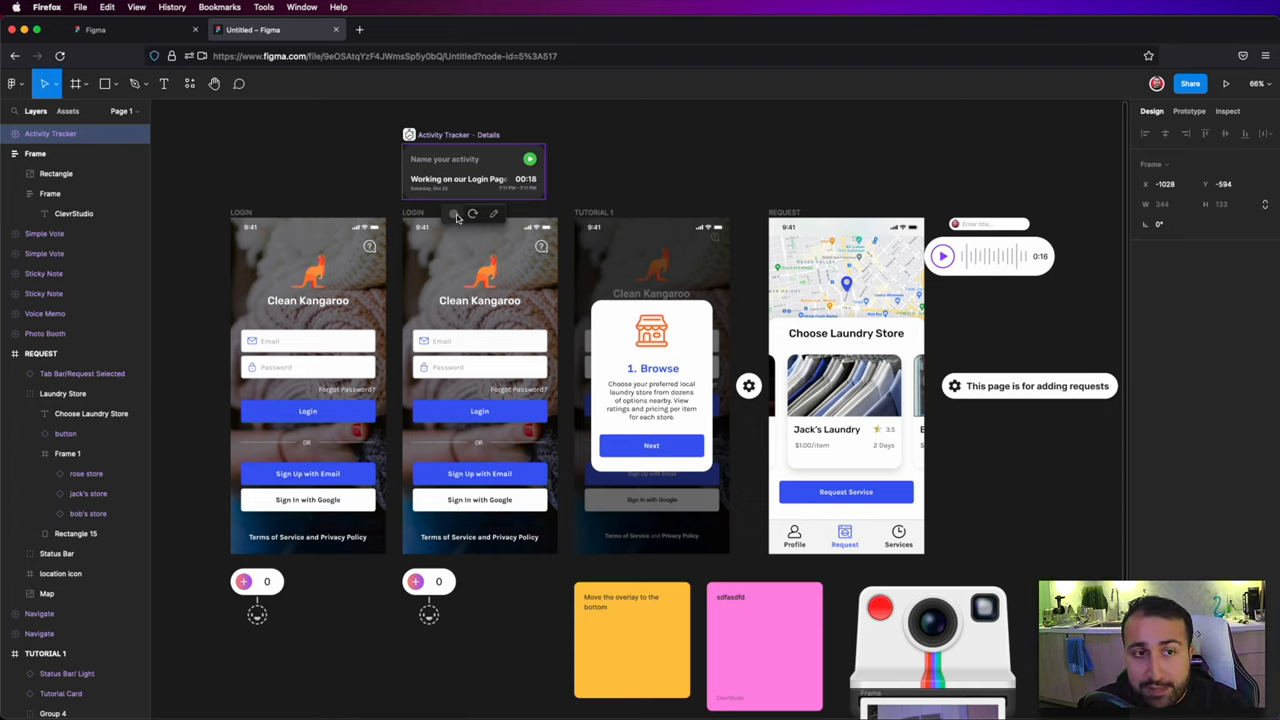
left_click(455, 214)
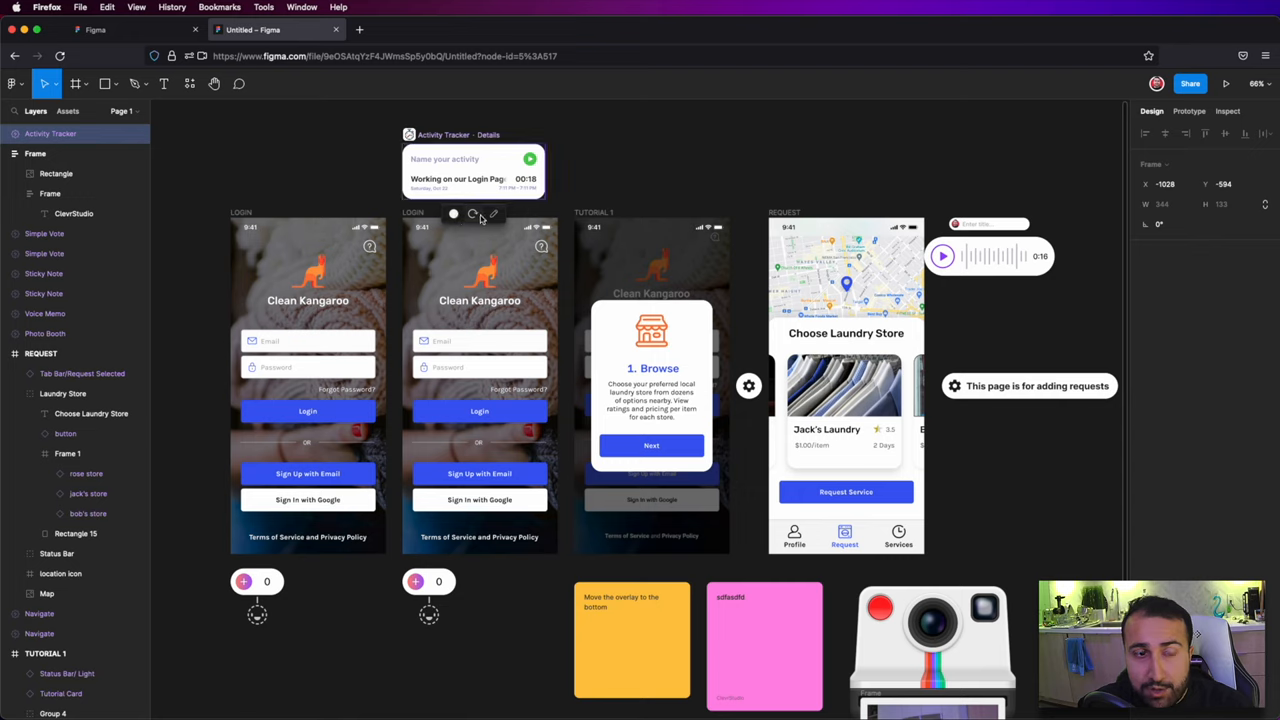